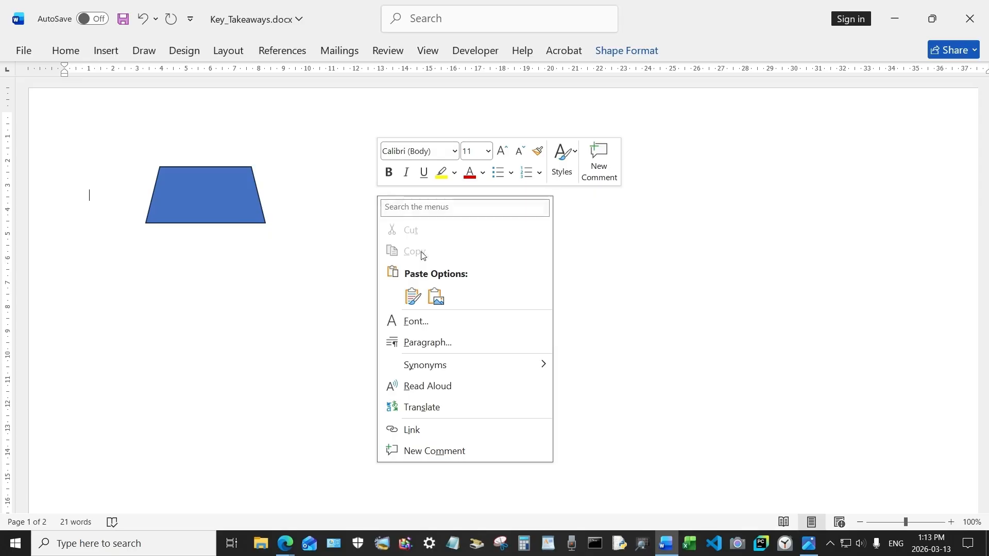
# Paste a copy of the trapezoid, place it upside down beside the original and stretch it into a bar about 22 cm wide.
pyautogui.click(413, 297)
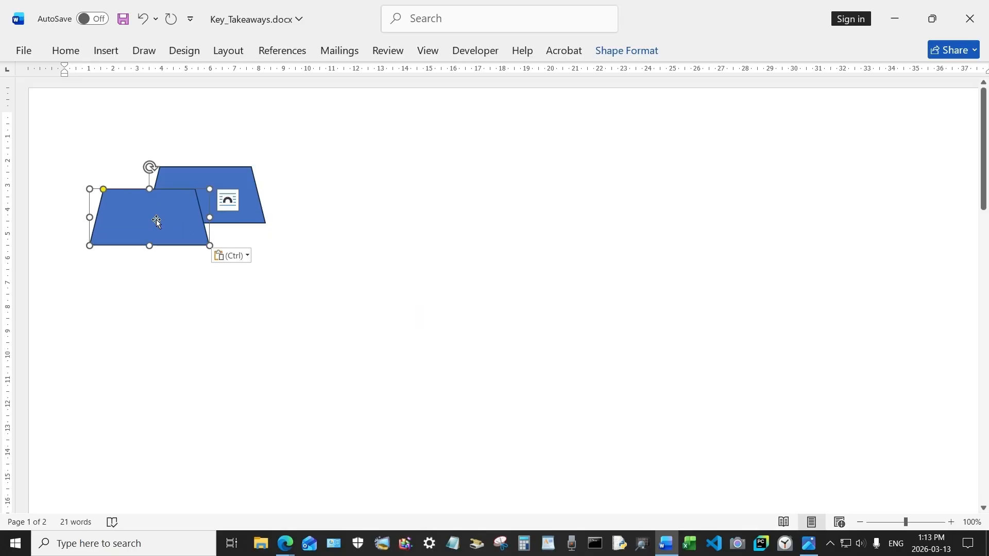
pyautogui.moveTo(157, 219); pyautogui.dragTo(317, 190)
pyautogui.moveTo(381, 192); pyautogui.dragTo(794, 213)
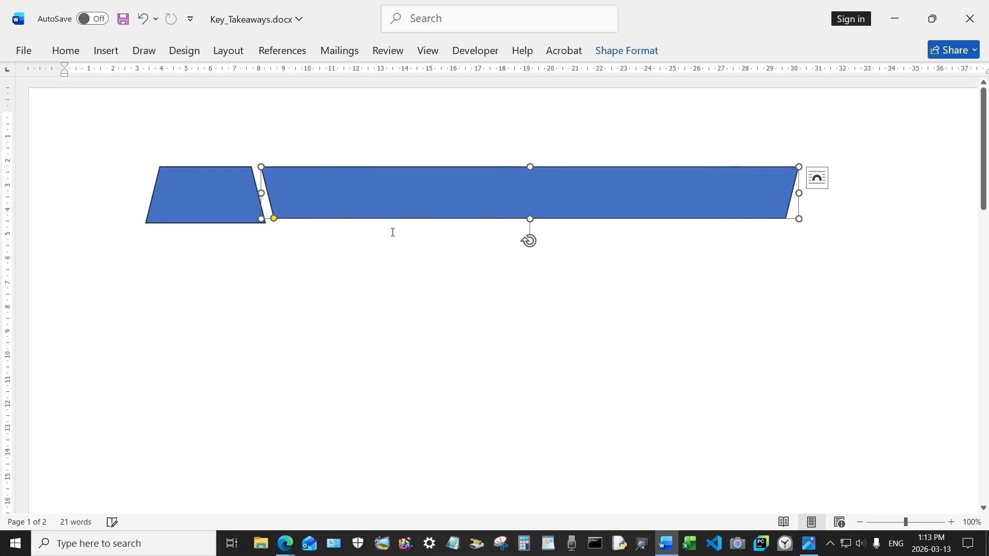
# Reduce the small original trapezoid's height to about 2.12 cm to match the long bar.
pyautogui.click(207, 217)
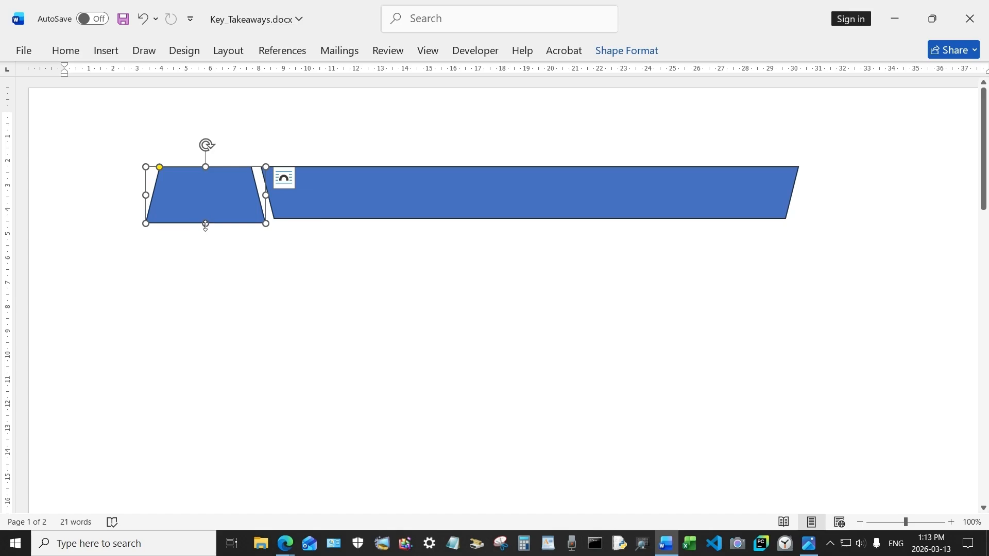
pyautogui.moveTo(205, 225); pyautogui.dragTo(206, 220)
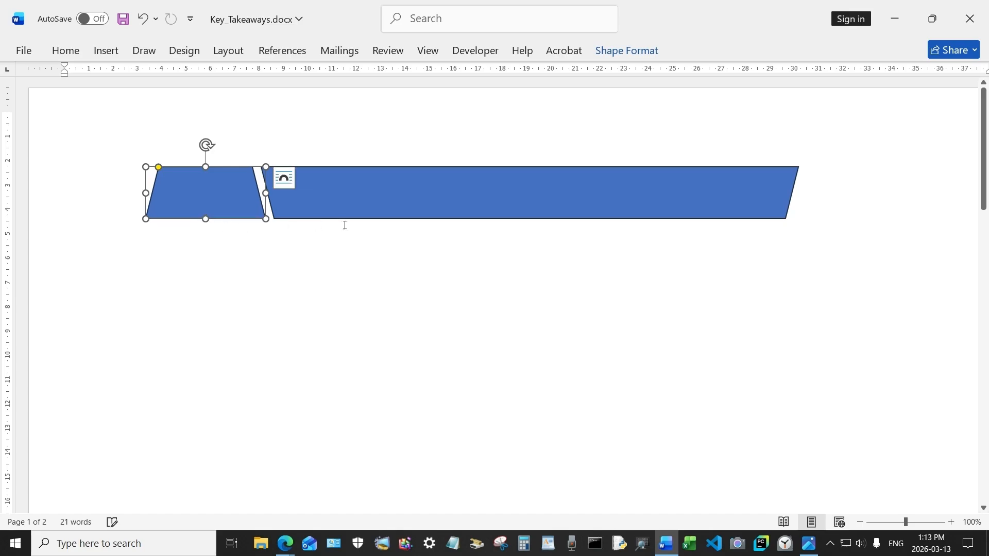
pyautogui.click(431, 254)
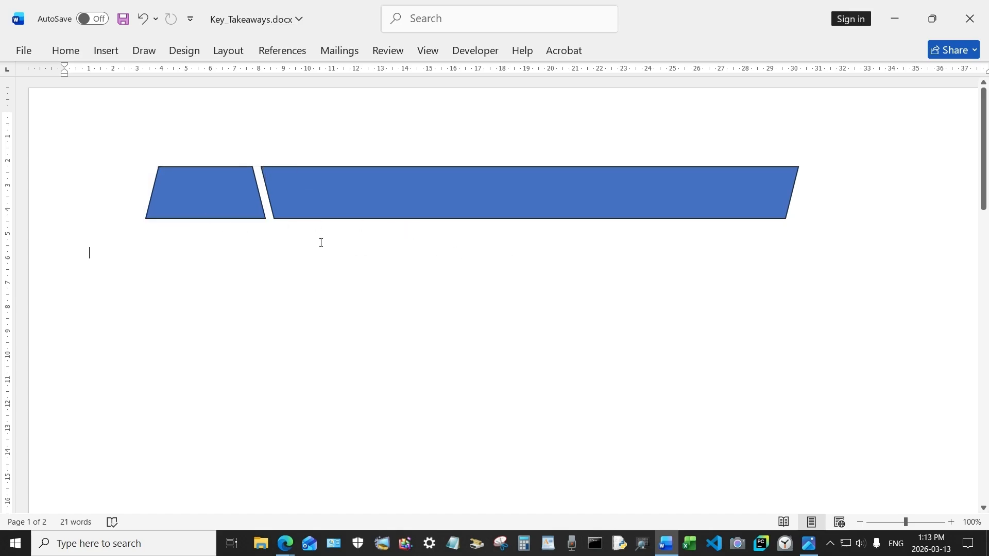
# Fill the small trapezoid with standard light blue and the long bar with standard blue.
pyautogui.click(211, 196)
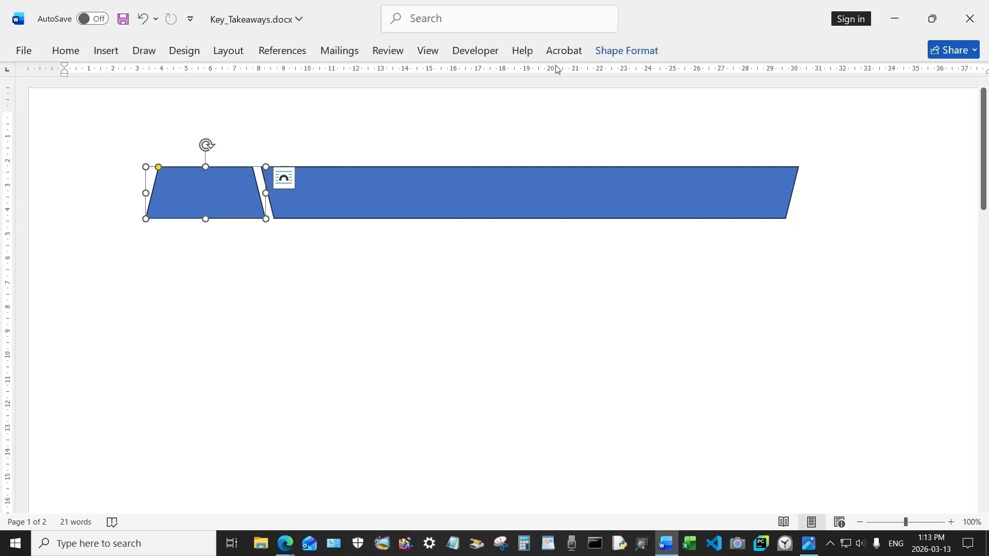
pyautogui.click(622, 52)
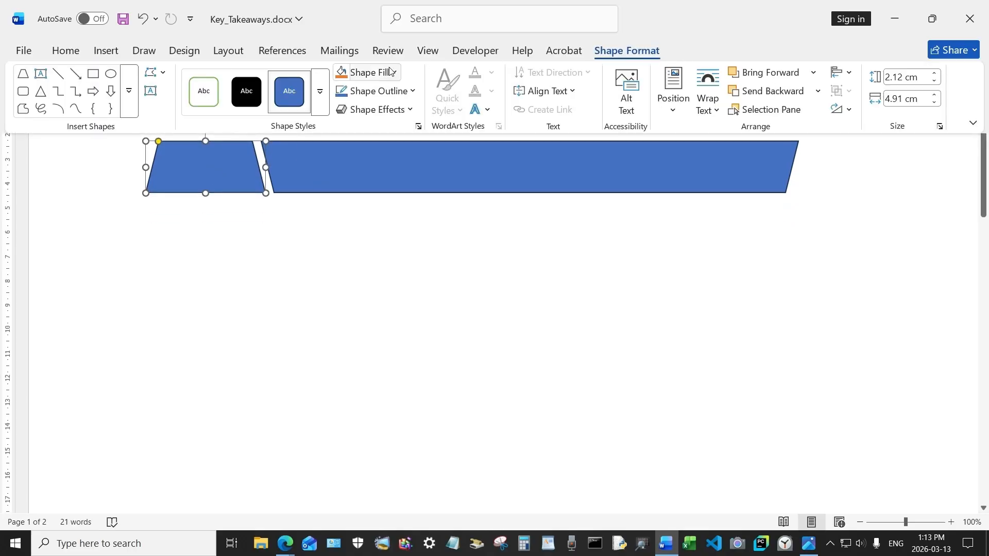
pyautogui.click(379, 72)
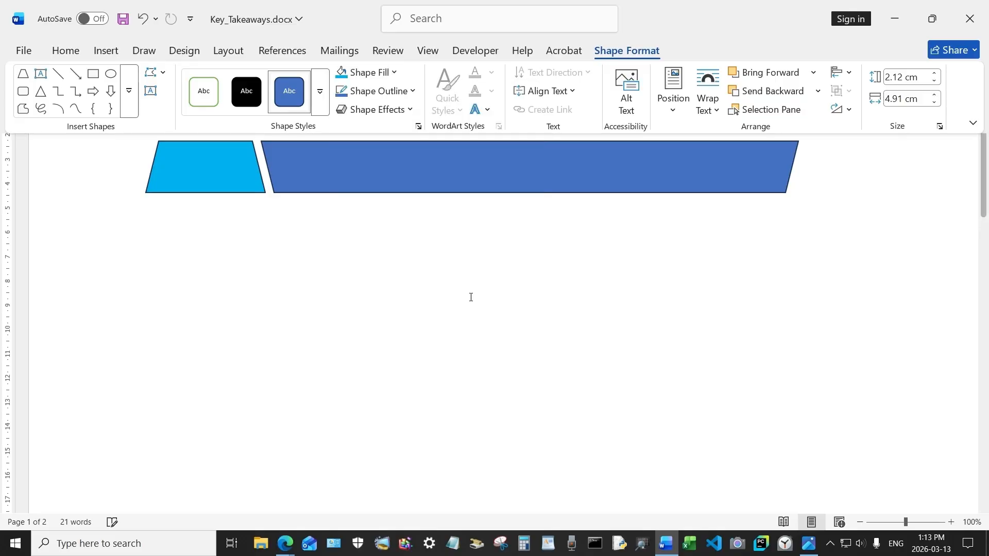
pyautogui.click(466, 297)
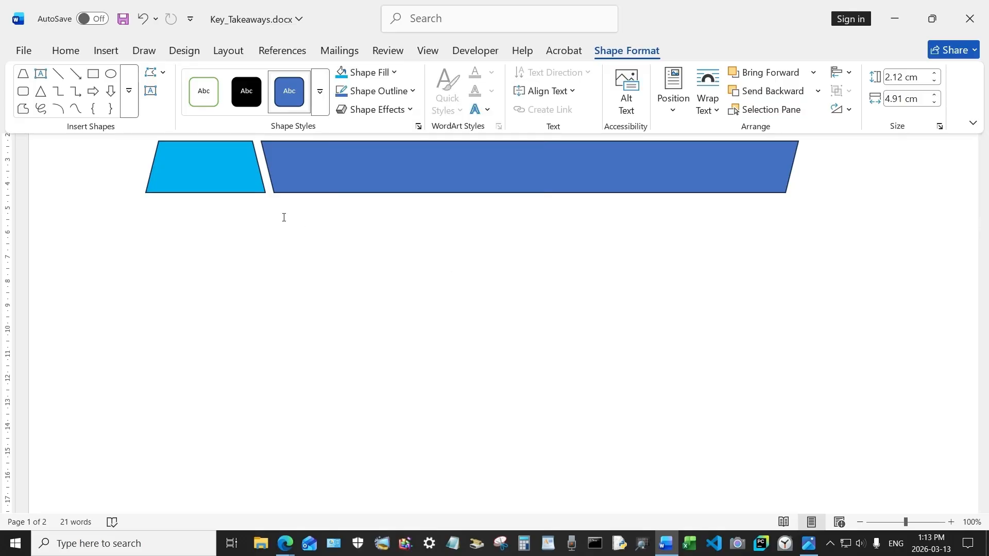
pyautogui.click(336, 174)
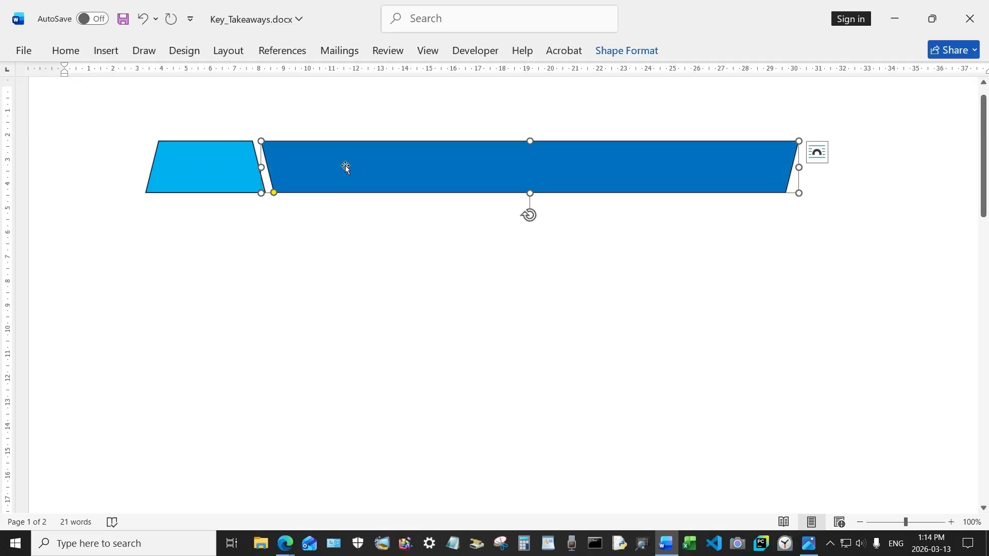
# Give the small trapezoid and the long bar a black outline with a 1 pt weight.
pyautogui.click(213, 160)
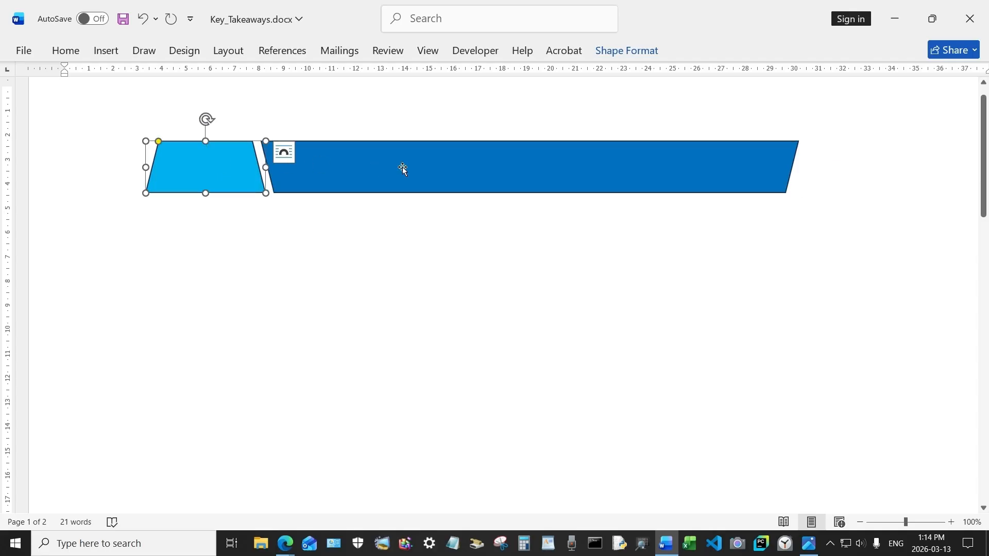
pyautogui.keyDown('shift'); pyautogui.click(402, 167); pyautogui.keyUp('shift')
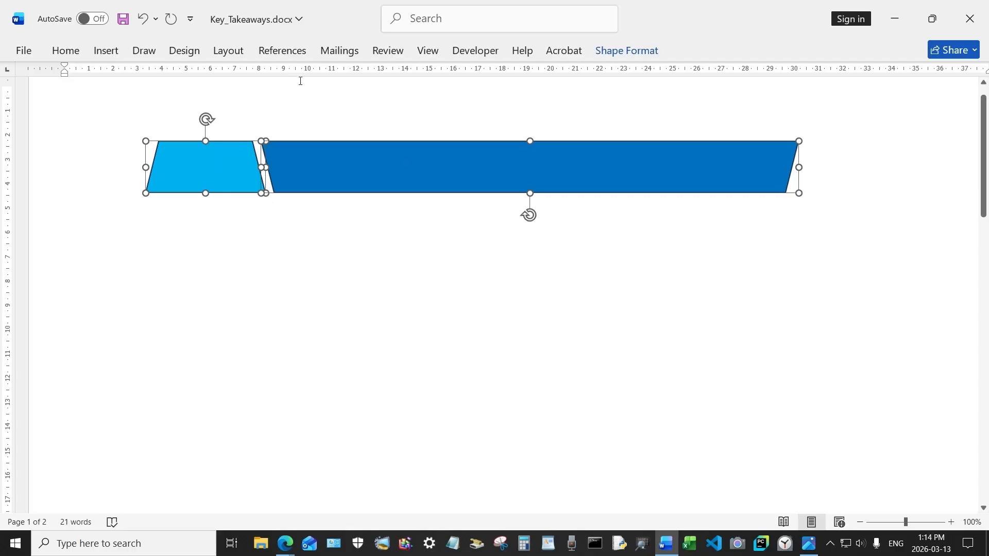
pyautogui.click(629, 51)
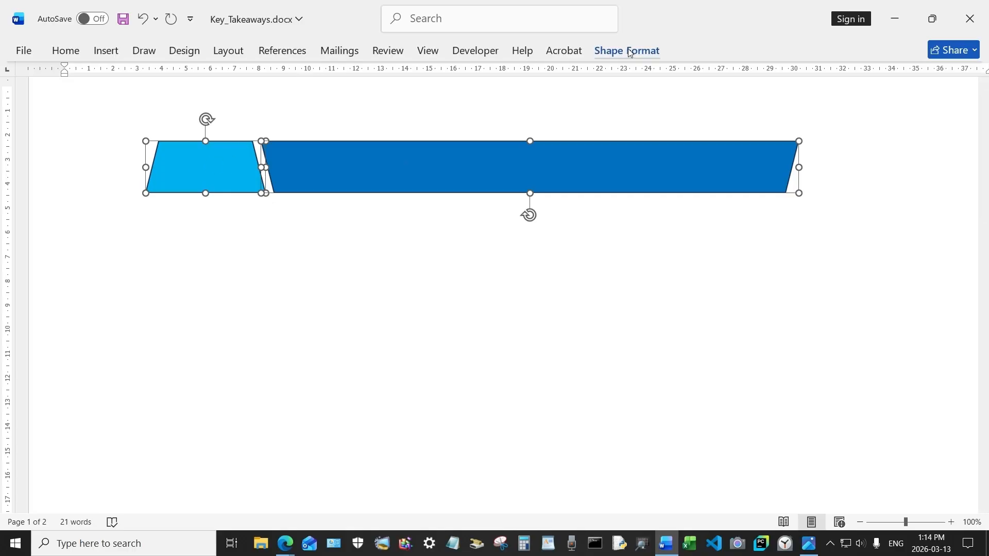
pyautogui.click(382, 92)
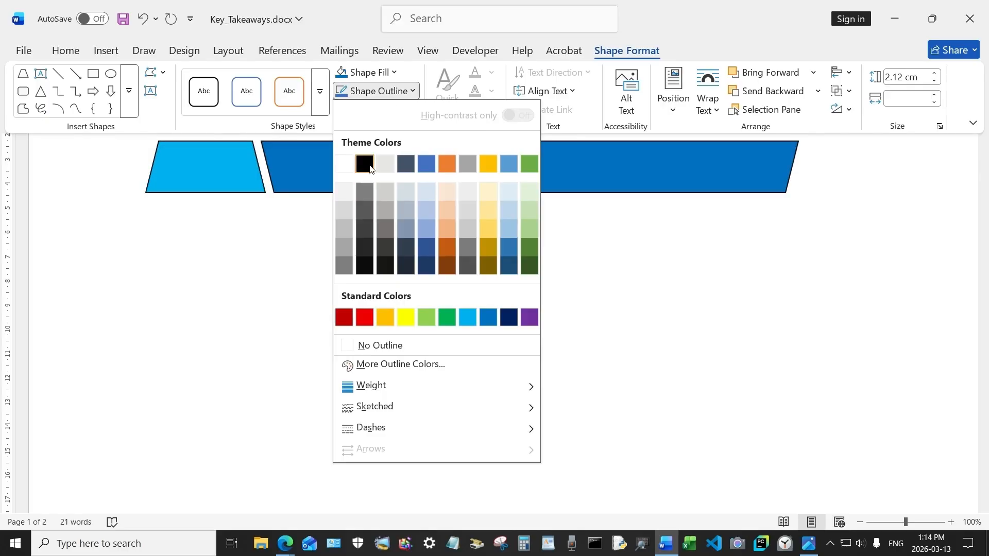
pyautogui.click(367, 207)
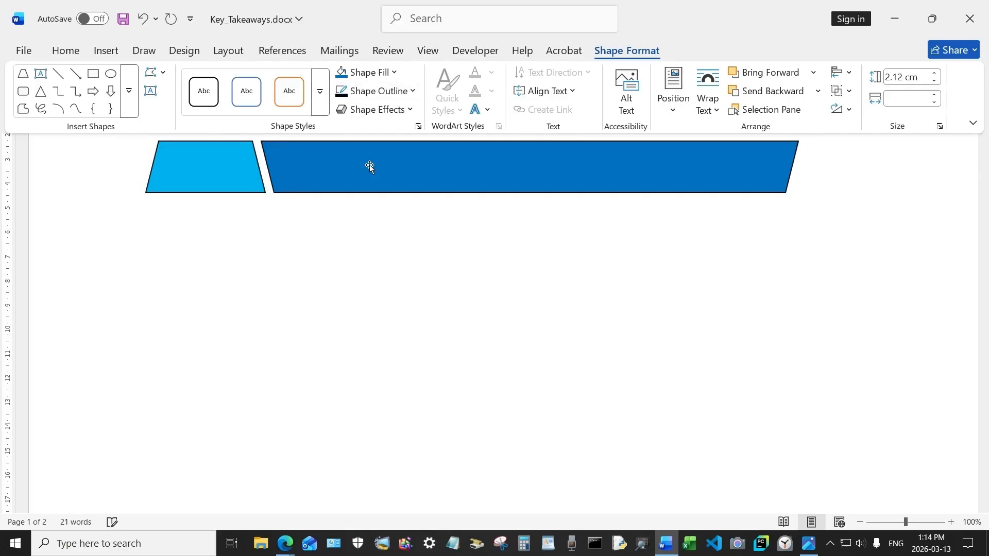
pyautogui.click(377, 93)
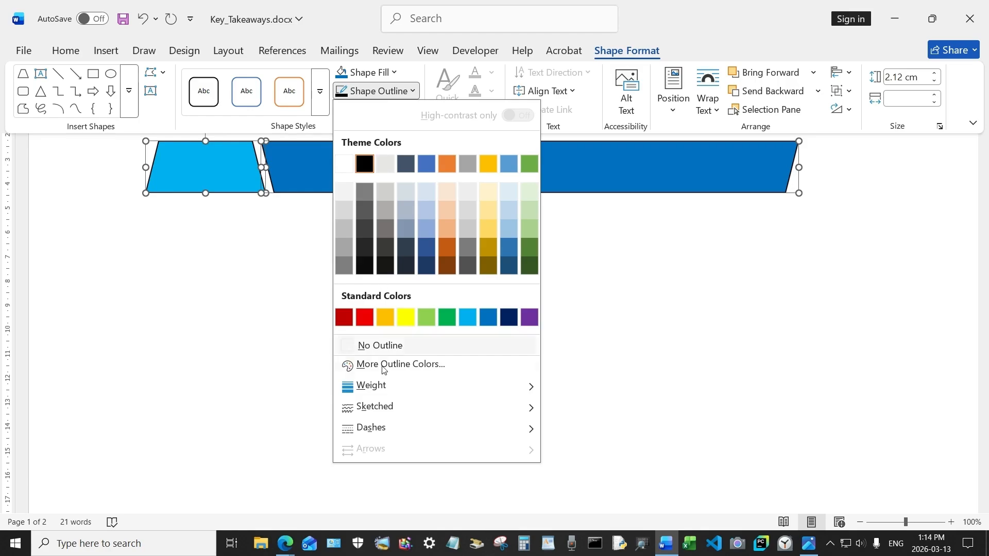
pyautogui.moveTo(383, 392)
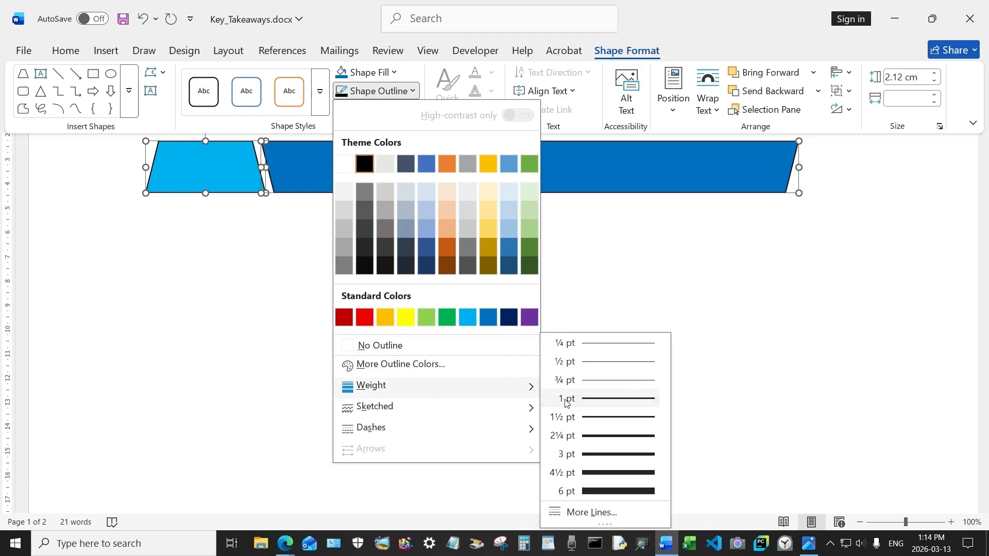
pyautogui.click(607, 404)
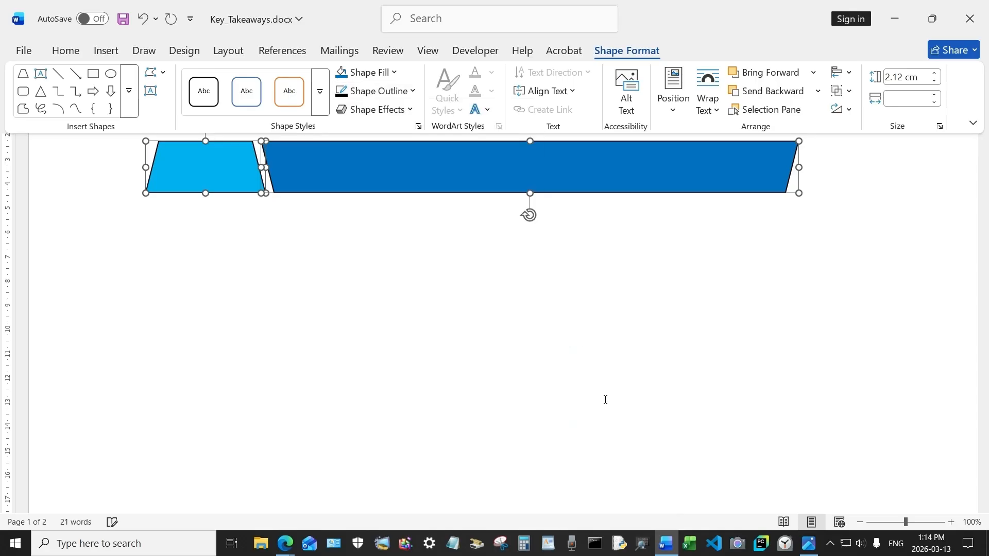
pyautogui.click(474, 287)
# Apply the first outer shadow preset to both the small trapezoid and the long bar.
pyautogui.click(216, 162)
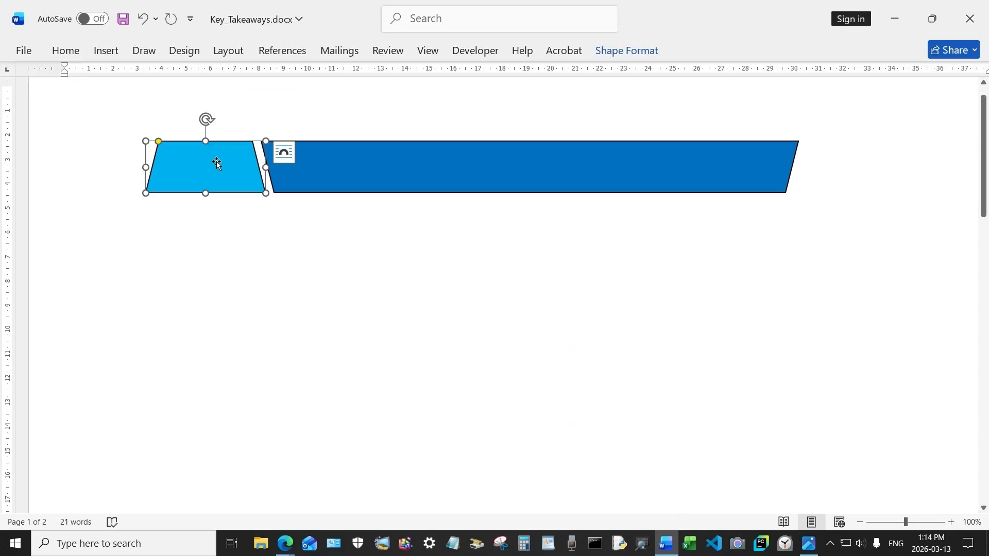
pyautogui.keyDown('shift'); pyautogui.click(378, 161); pyautogui.keyUp('shift')
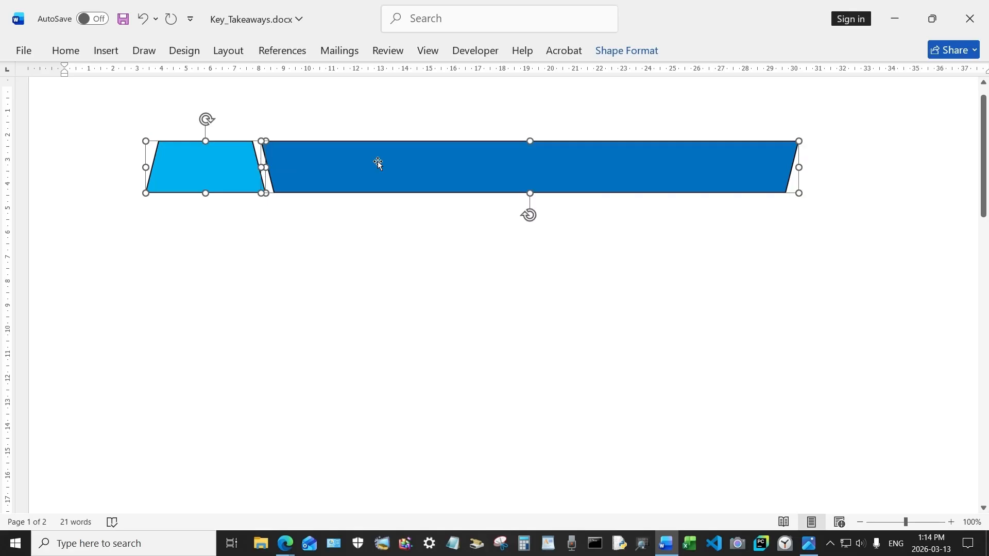
pyautogui.click(602, 54)
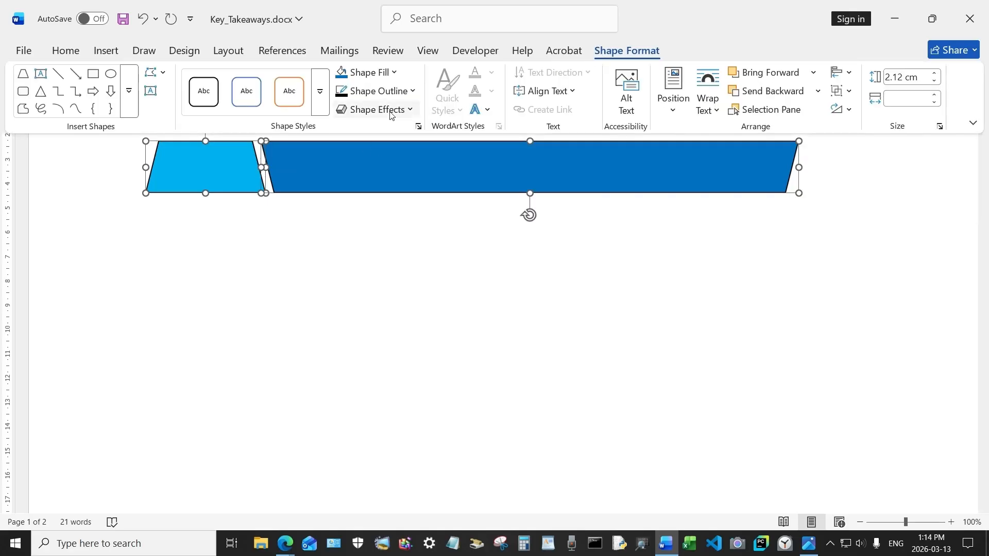
pyautogui.click(391, 111)
pyautogui.moveTo(383, 165)
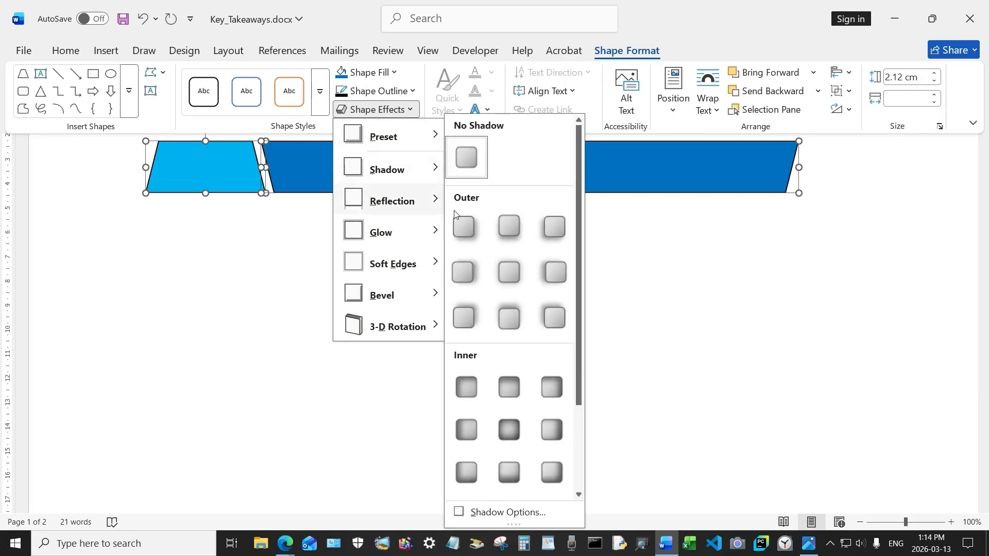
pyautogui.click(465, 226)
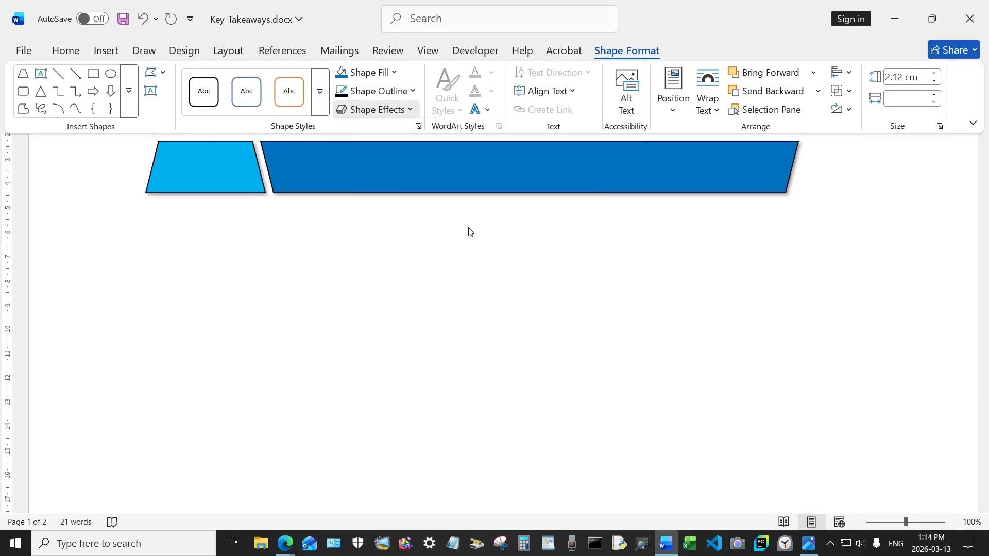
# Apply the first bevel preset to both the small trapezoid and the long bar.
pyautogui.click(357, 165)
pyautogui.click(388, 111)
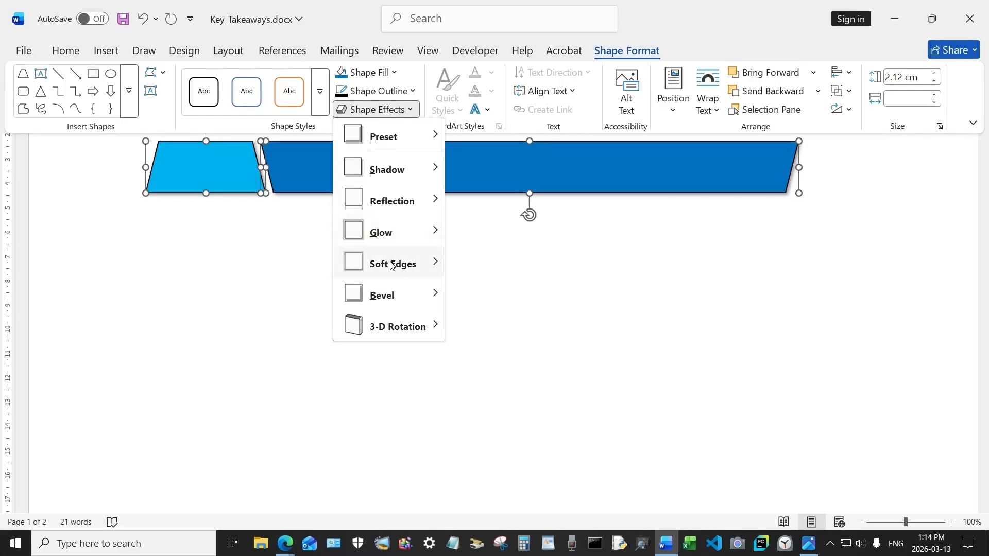
pyautogui.moveTo(390, 296)
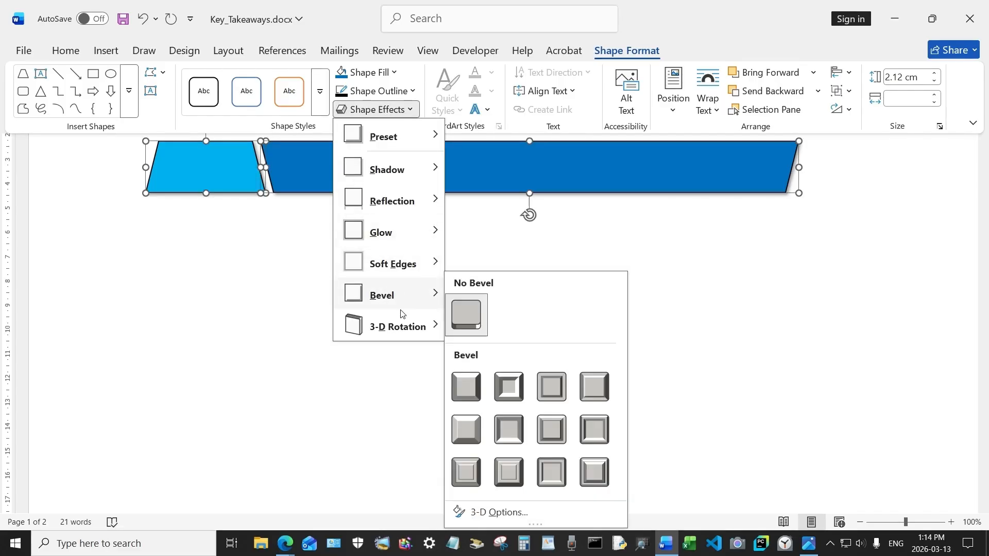
pyautogui.click(466, 391)
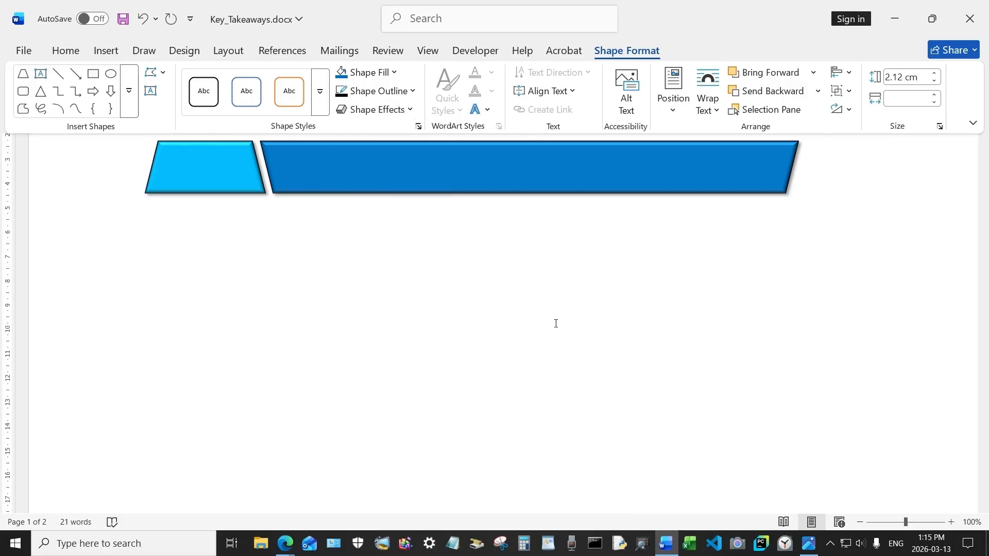
# Duplicate the small trapezoid and long bar together and place the copy directly below, aligned with the first row.
pyautogui.click(234, 195)
pyautogui.keyDown('shift'); pyautogui.click(412, 194); pyautogui.keyUp('shift')
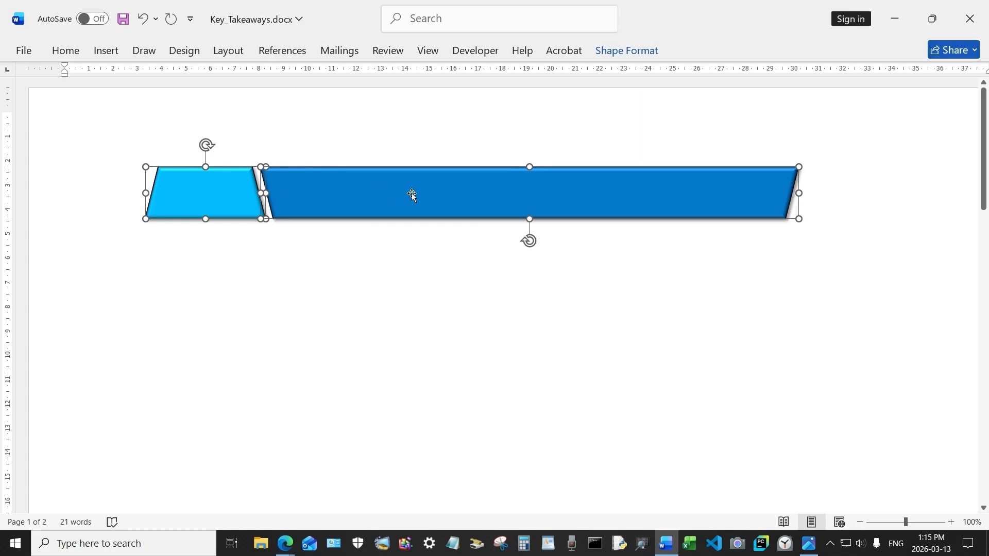
pyautogui.rightClick(412, 193)
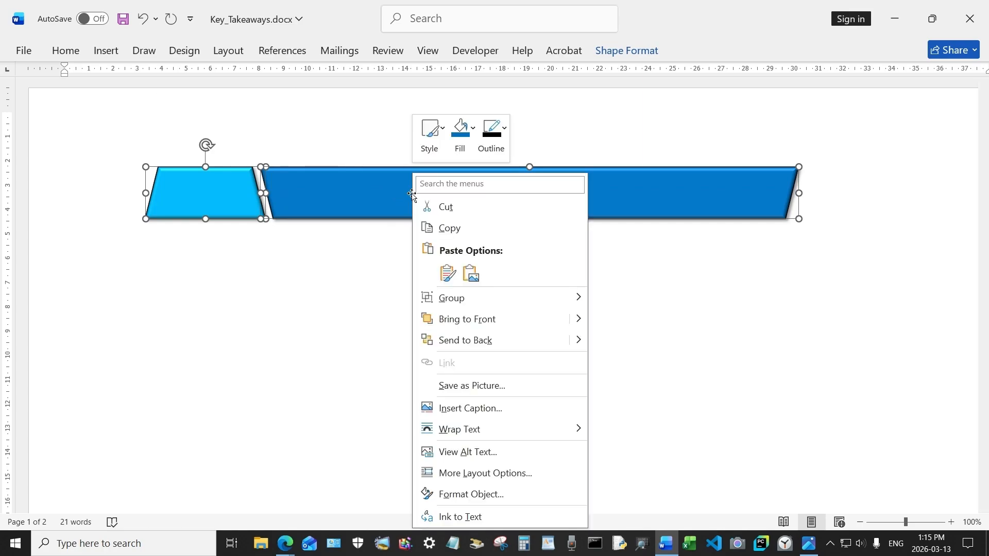
pyautogui.click(449, 228)
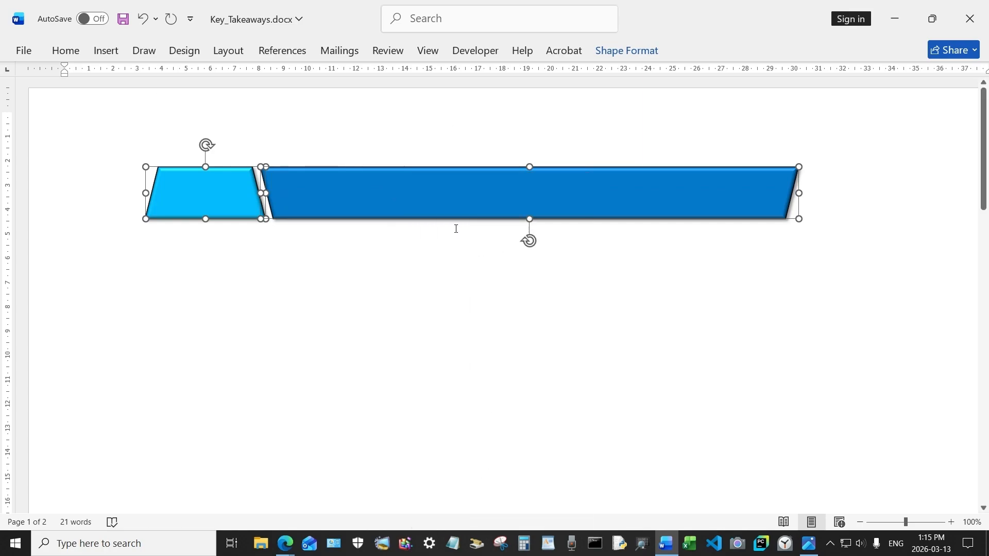
pyautogui.click(229, 281)
pyautogui.rightClick(230, 281)
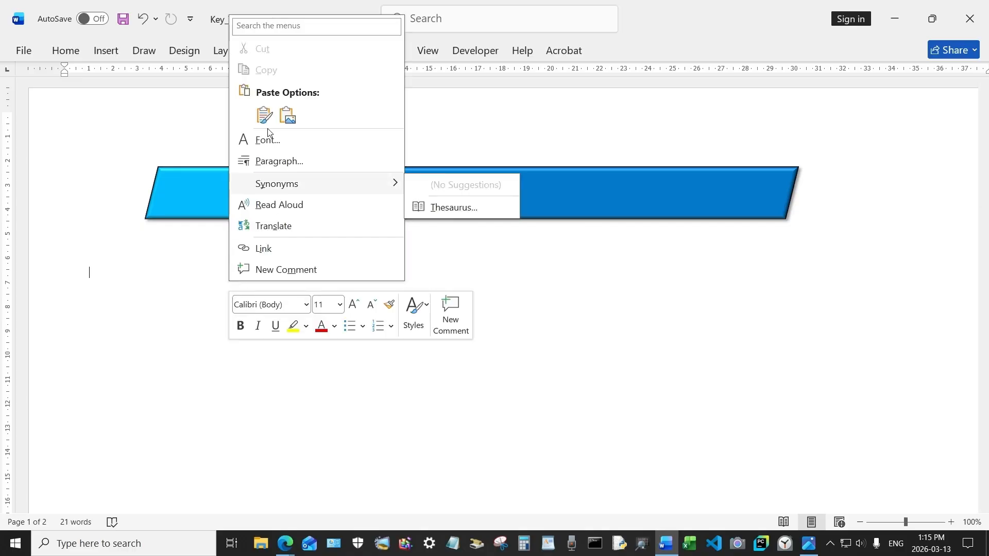
pyautogui.click(264, 115)
pyautogui.moveTo(345, 307); pyautogui.dragTo(400, 276)
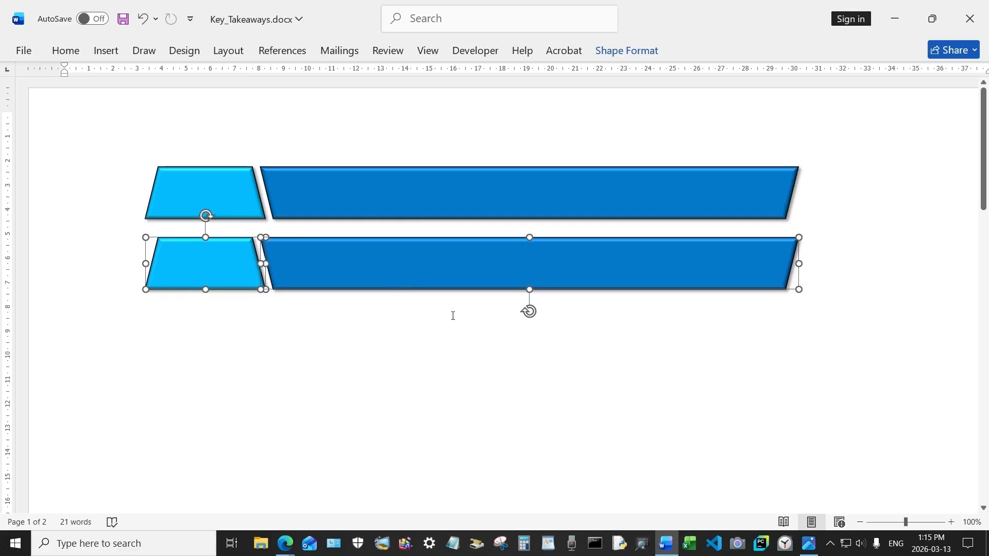
# Paste two more copies of the trapezoid-and-bar row below the second row.
pyautogui.click(247, 385)
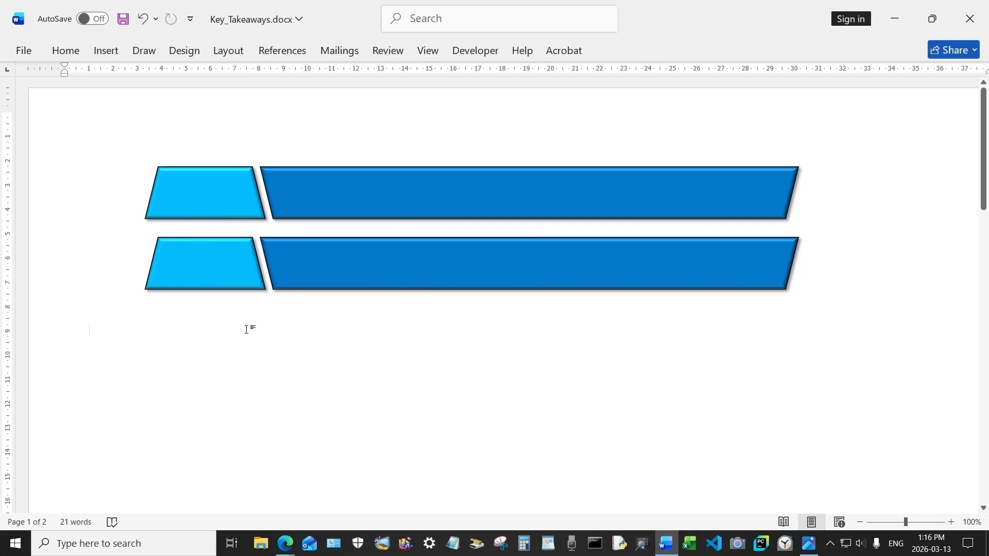
pyautogui.rightClick(247, 330)
pyautogui.click(284, 166)
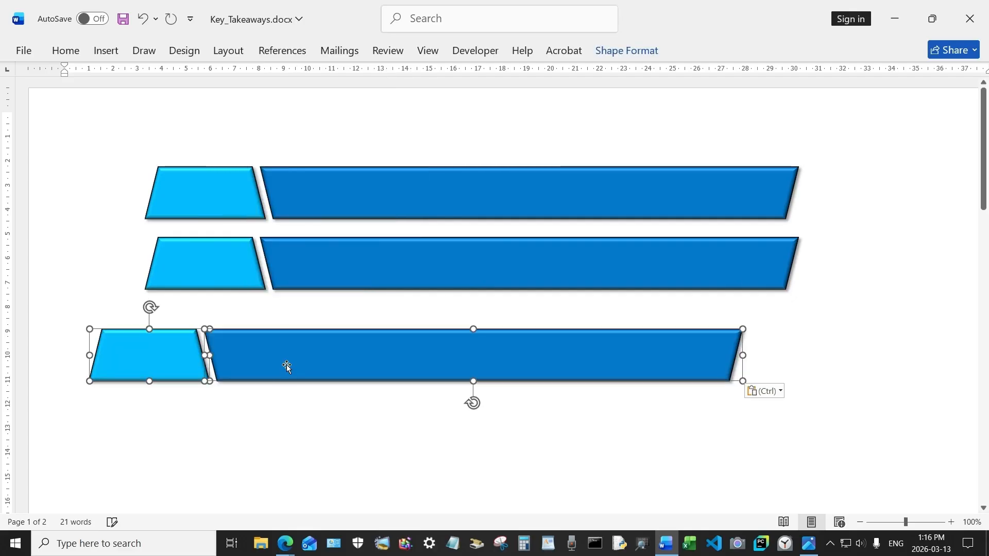
pyautogui.rightClick(292, 408)
pyautogui.click(348, 242)
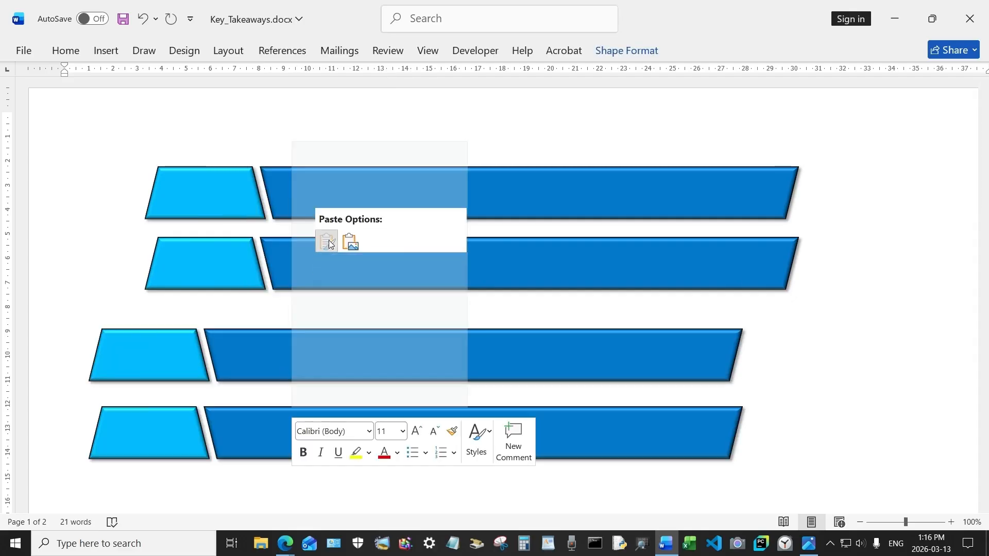
pyautogui.scroll(-3, 337, 384)
pyautogui.click(175, 402)
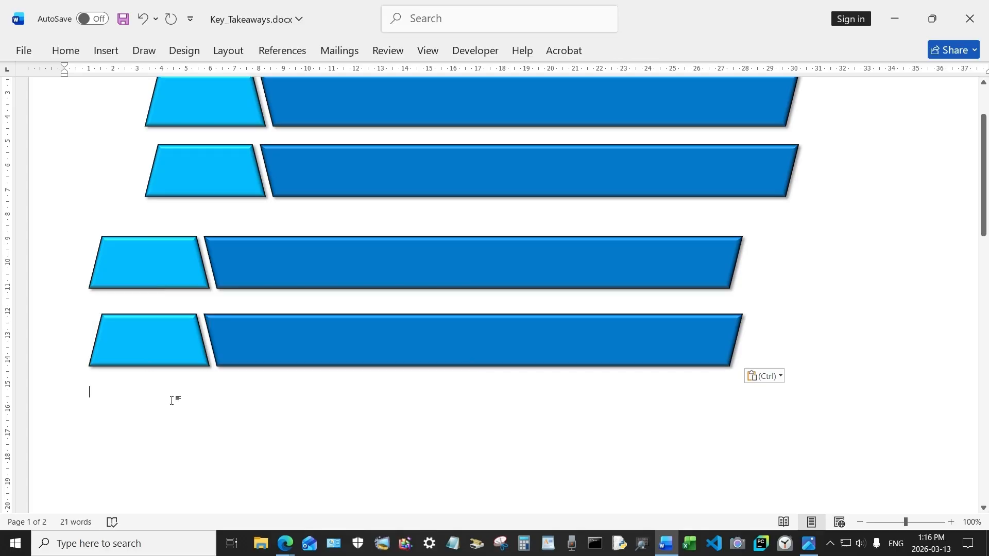
# Paste a fifth trapezoid-and-bar row below the fourth row.
pyautogui.rightClick(171, 408)
pyautogui.click(205, 242)
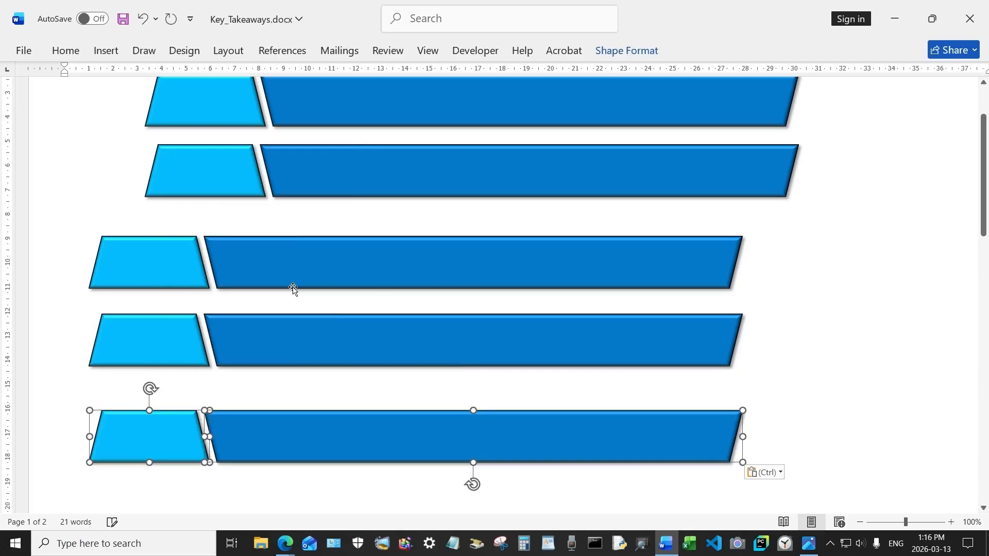
# Shorten the second row's long bar at both ends and widen its small trapezoid on both sides to meet the bar.
pyautogui.scroll(3, 502, 321)
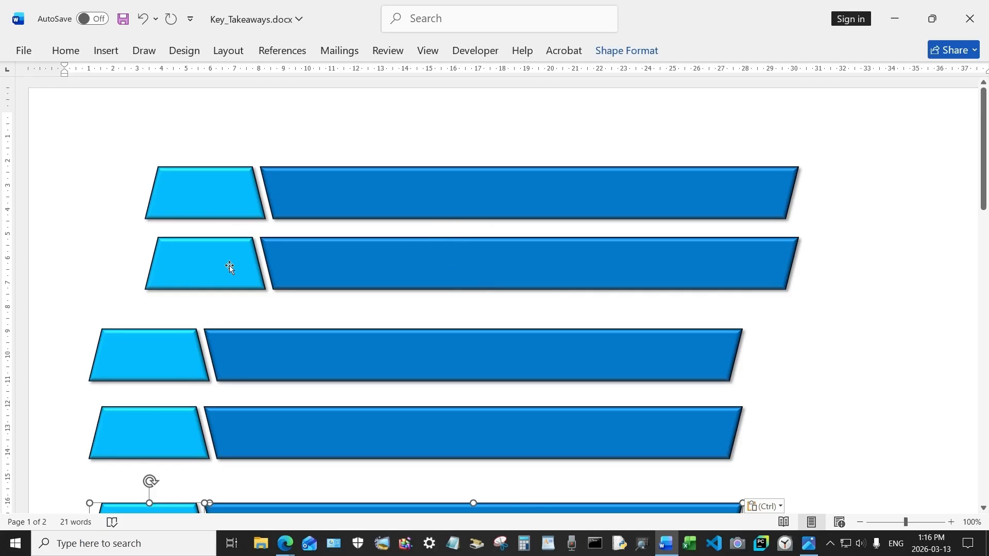
pyautogui.click(363, 271)
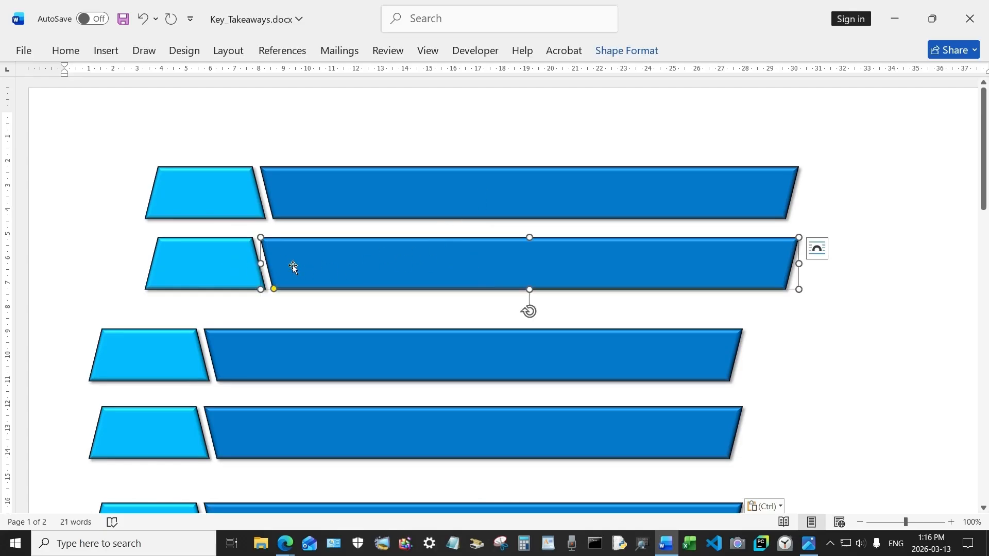
pyautogui.moveTo(264, 265); pyautogui.dragTo(280, 264)
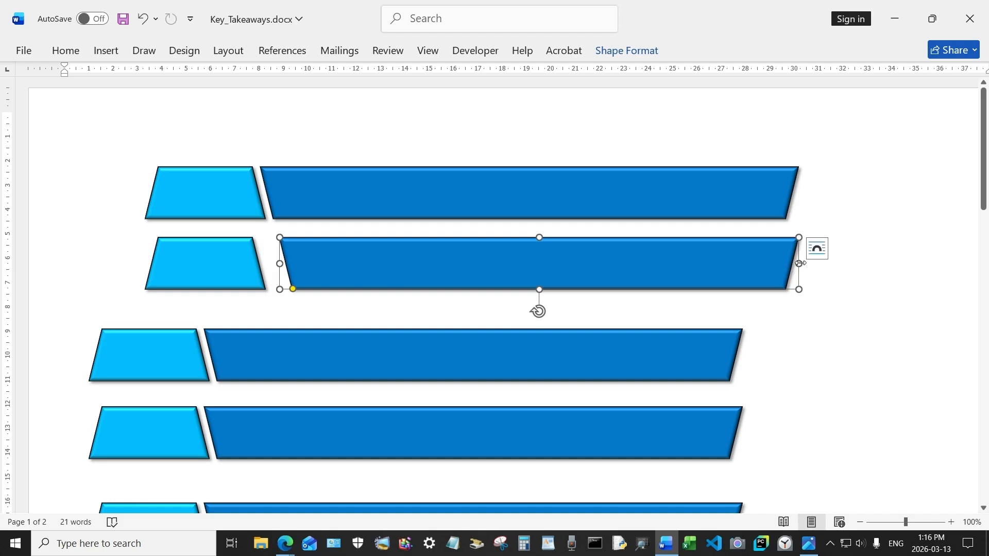
pyautogui.moveTo(799, 263); pyautogui.dragTo(781, 261)
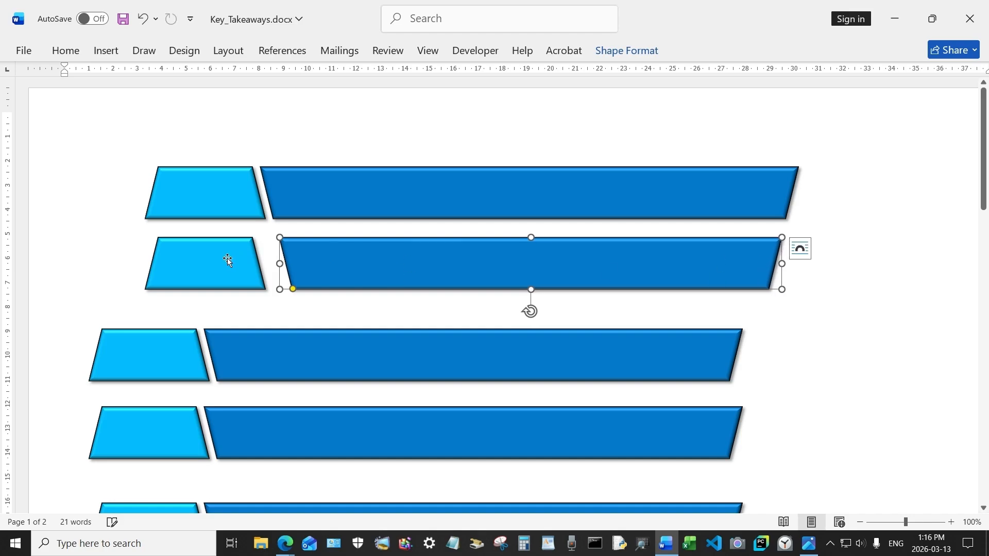
pyautogui.click(211, 258)
pyautogui.moveTo(146, 264); pyautogui.dragTo(133, 264)
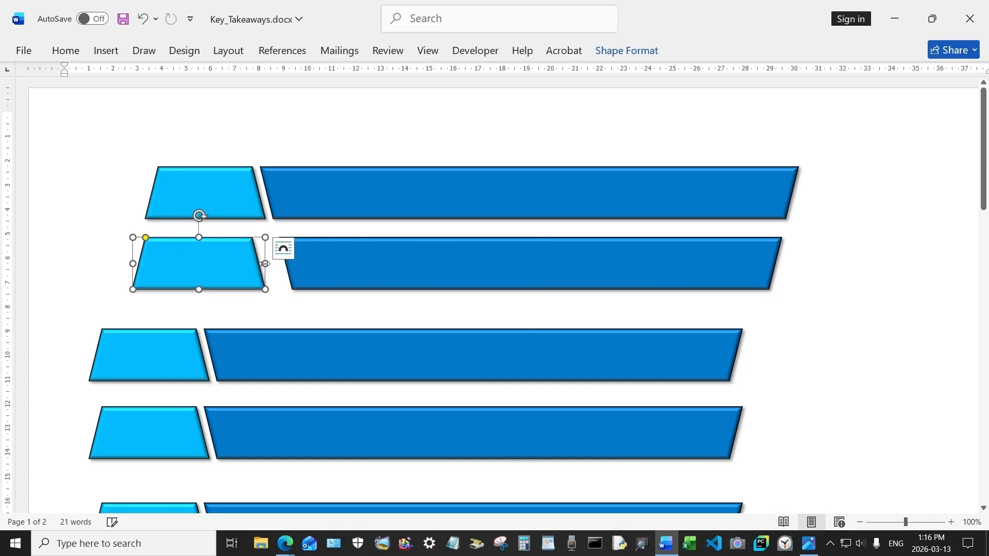
pyautogui.moveTo(265, 264); pyautogui.dragTo(285, 262)
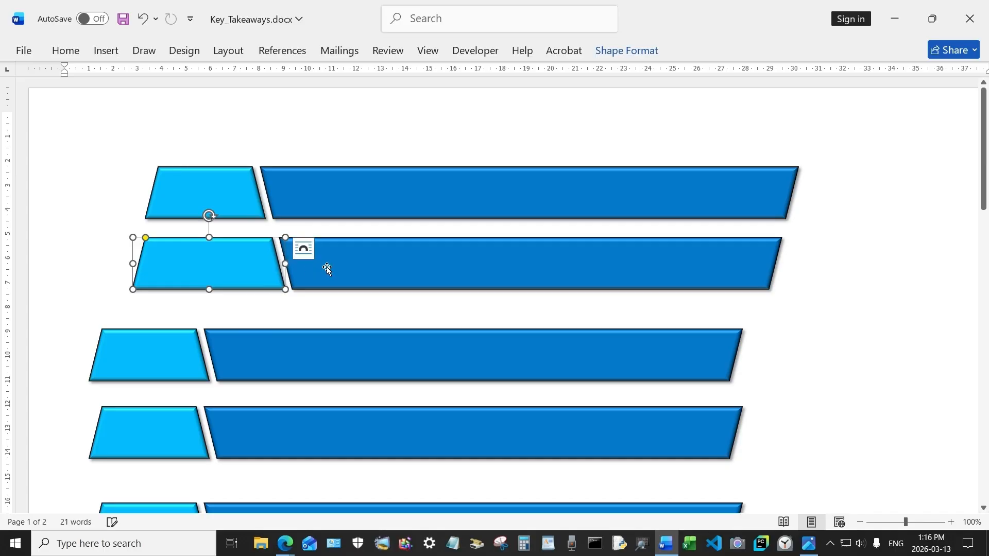
# Move the second row's trapezoid and bar up together, leaving a narrow gap below the first row.
pyautogui.keyDown('shift'); pyautogui.click(361, 269); pyautogui.keyUp('shift')
pyautogui.moveTo(381, 270); pyautogui.dragTo(382, 259)
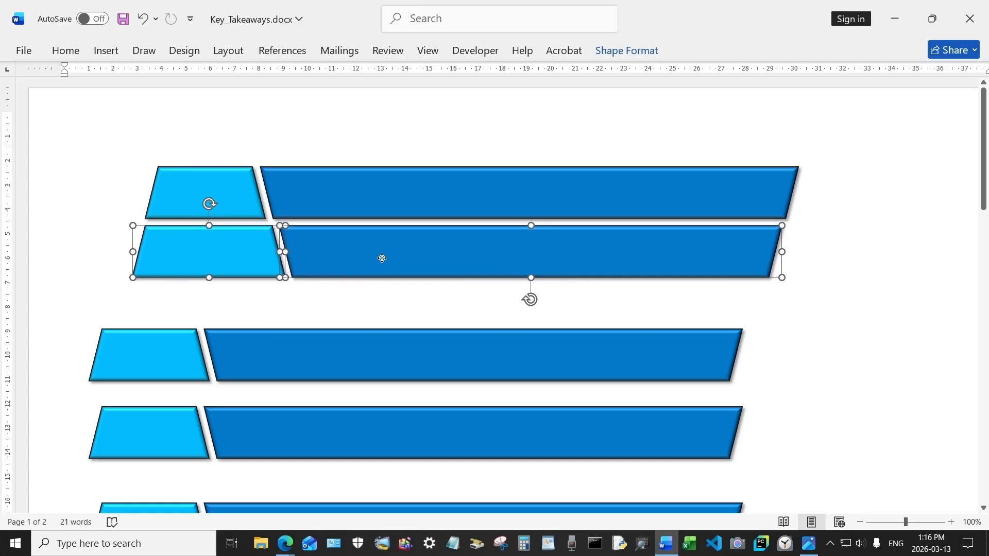
pyautogui.click(381, 258)
# Move the third row's trapezoid and bar together to just below the second row.
pyautogui.scroll(-2, 459, 380)
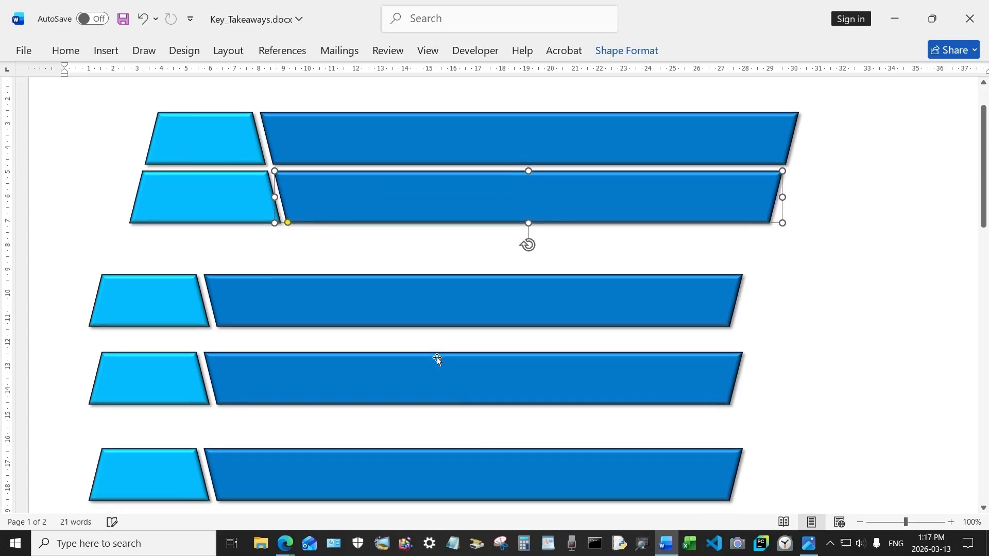
pyautogui.click(162, 293)
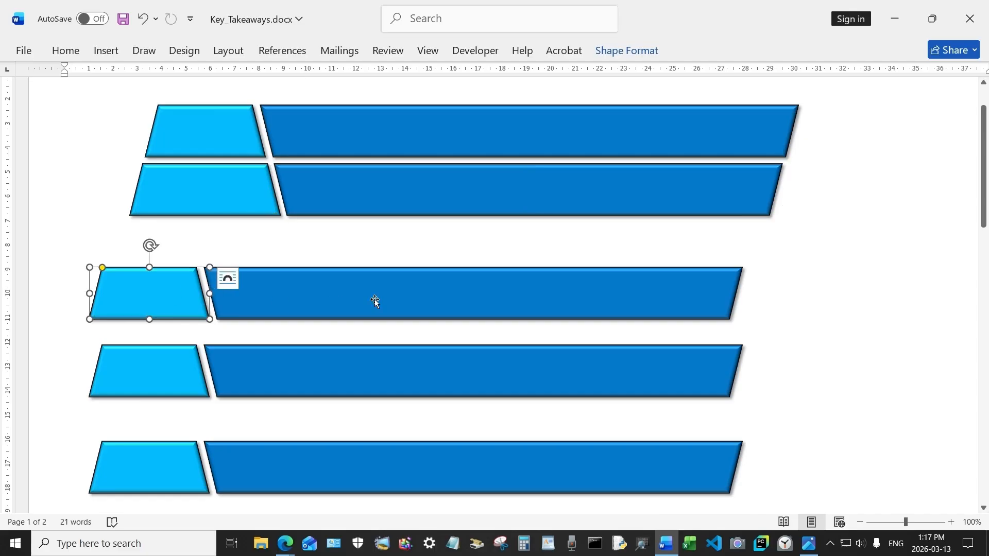
pyautogui.keyDown('shift'); pyautogui.click(373, 299); pyautogui.keyUp('shift')
pyautogui.moveTo(355, 301); pyautogui.dragTo(391, 256)
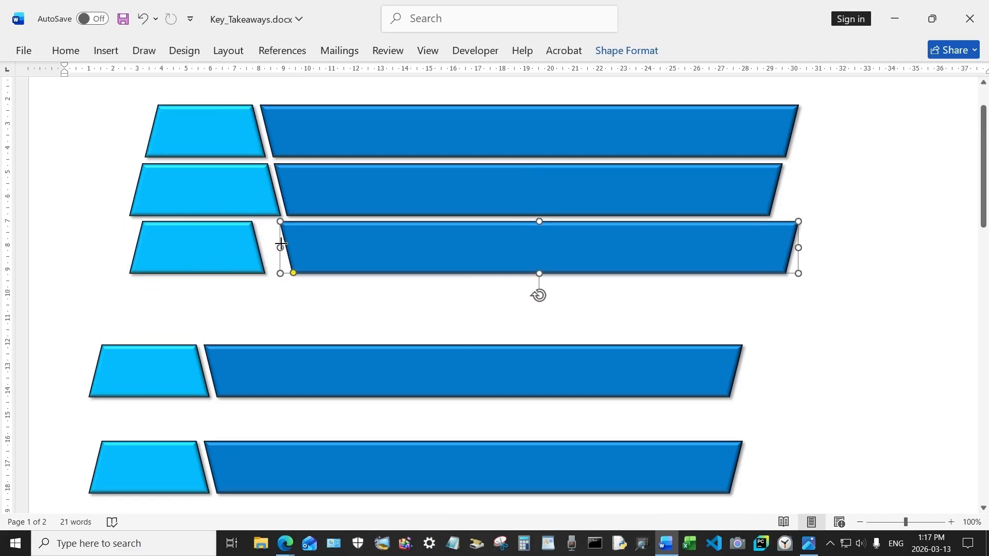
# Shorten the third row's long bar at both ends and widen its small trapezoid on both sides to continue the stepped outline.
pyautogui.moveTo(281, 246); pyautogui.dragTo(290, 246)
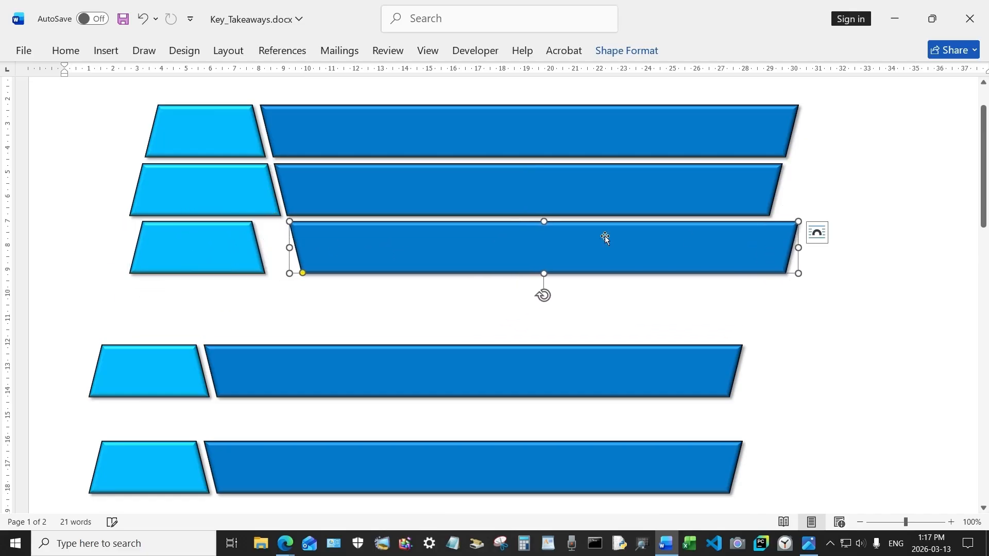
pyautogui.moveTo(798, 248); pyautogui.dragTo(768, 249)
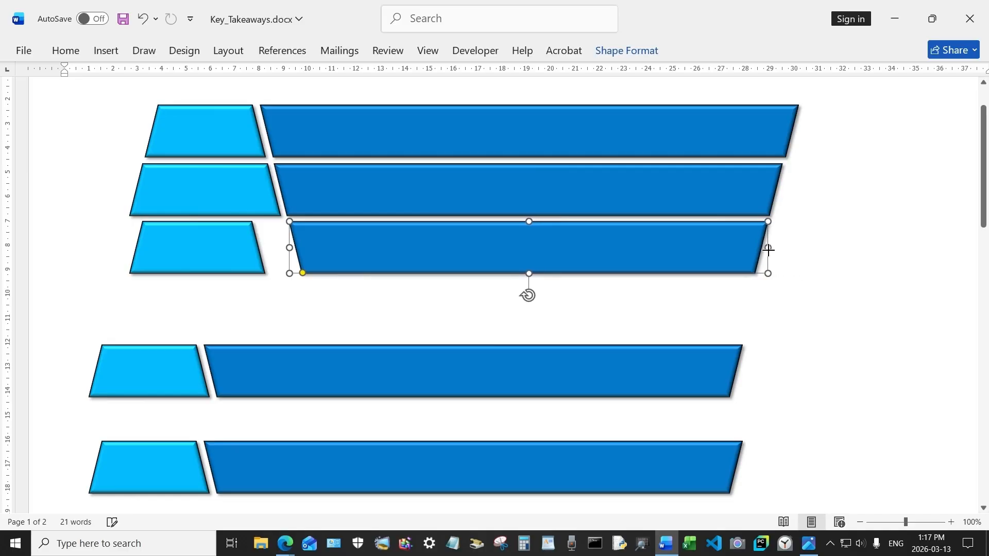
pyautogui.click(206, 252)
pyautogui.moveTo(265, 248); pyautogui.dragTo(295, 247)
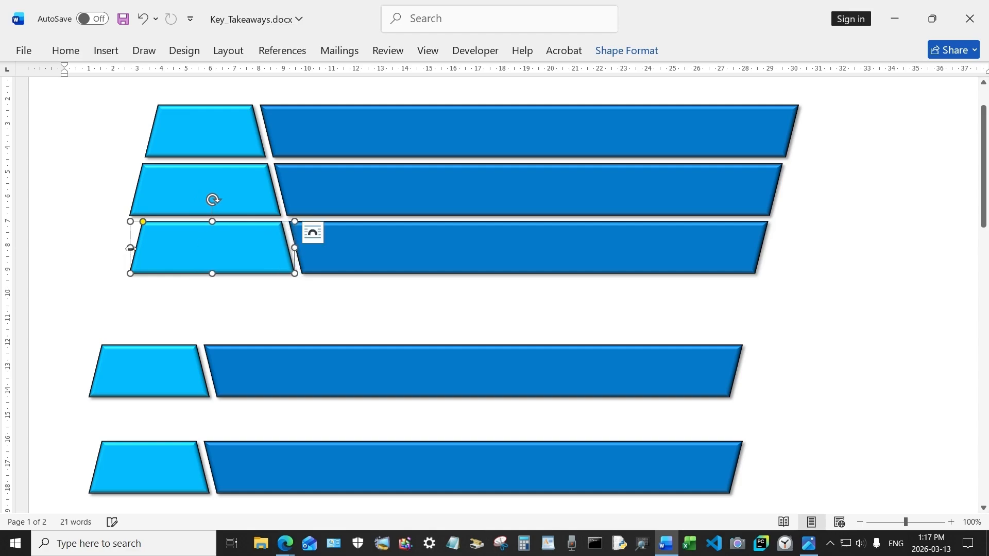
pyautogui.moveTo(131, 248); pyautogui.dragTo(117, 248)
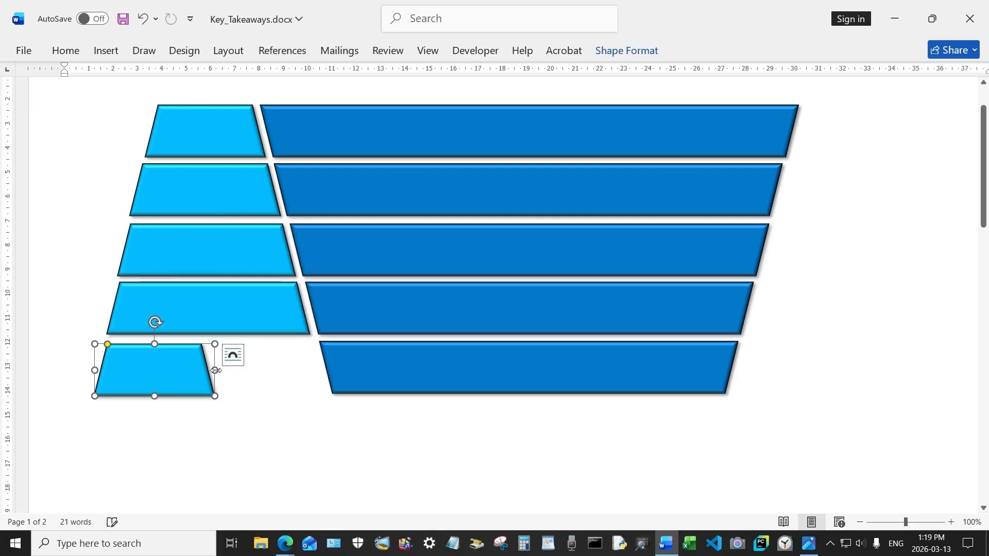
# Widen the fifth row's small trapezoid until it nearly meets the long bar beside it.
pyautogui.moveTo(218, 370); pyautogui.dragTo(319, 369)
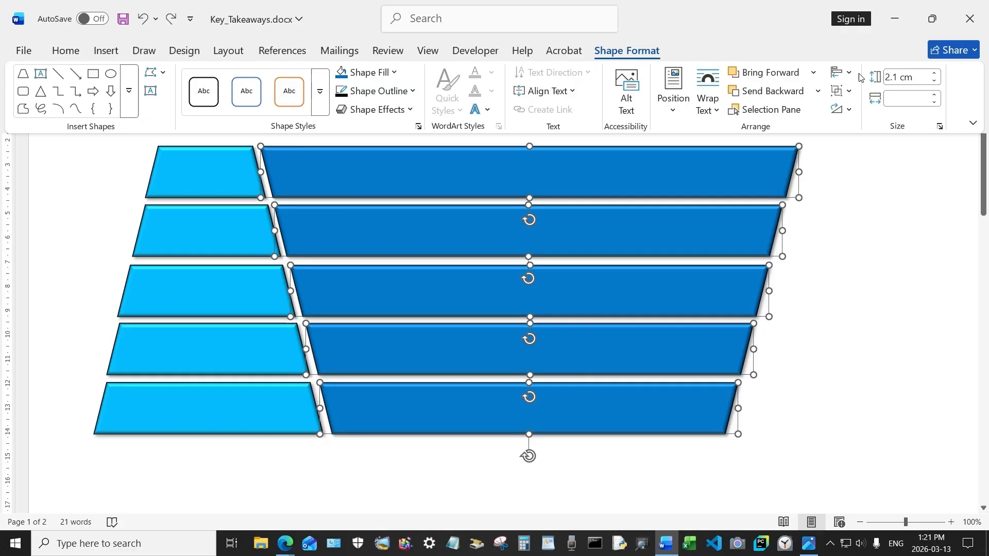
# Distribute the five long bars vertically so the gaps between them are equal.
pyautogui.click(841, 74)
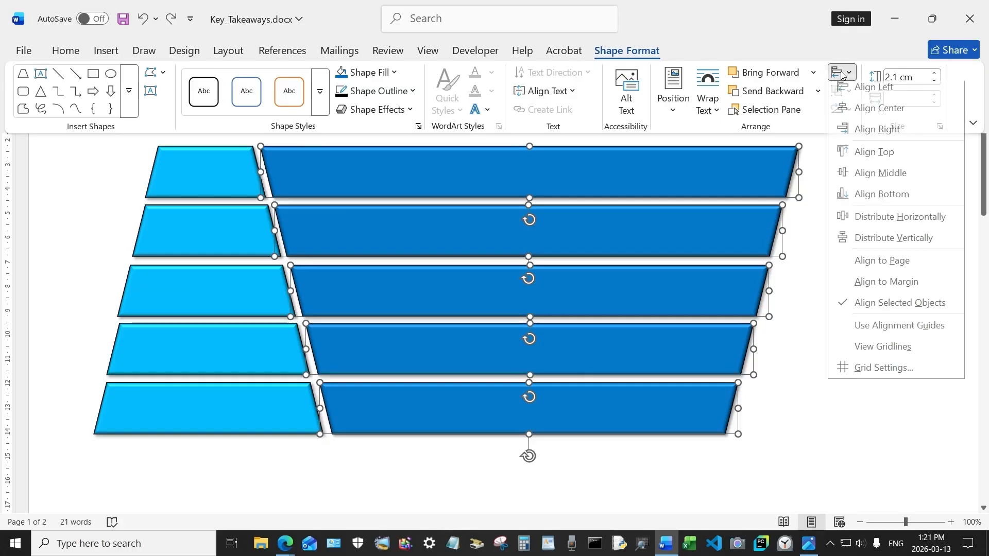
pyautogui.click(899, 245)
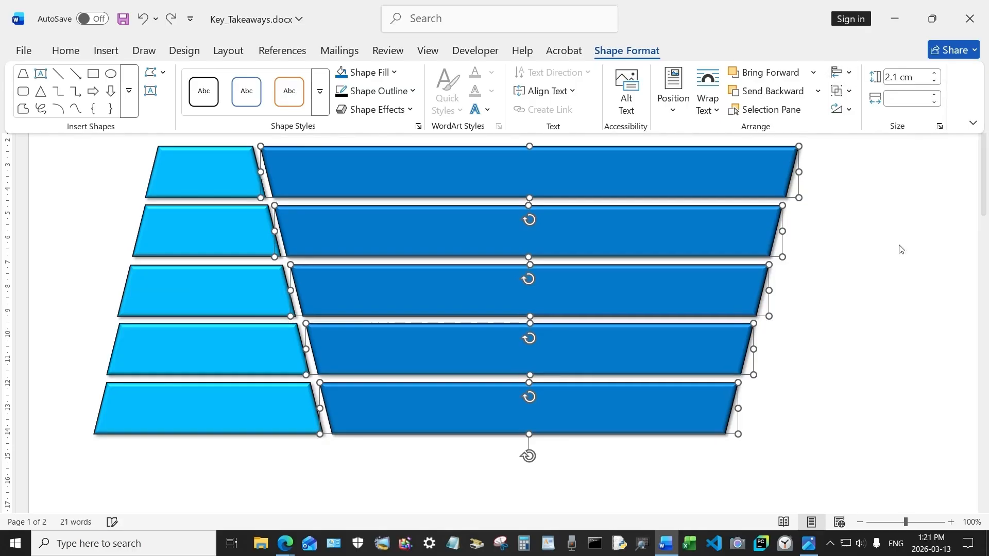
pyautogui.hotkey('ctrl', 'F1')
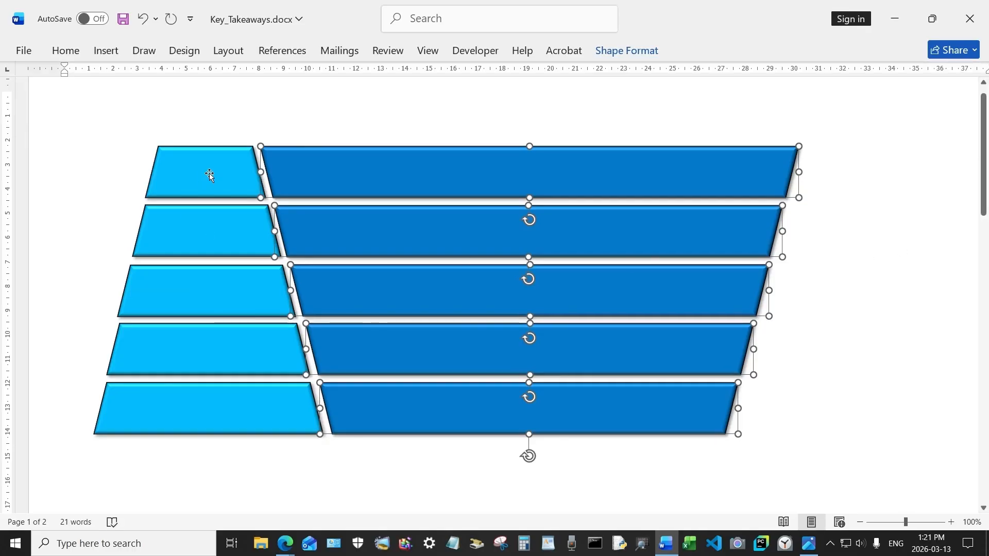
# Select the five small trapezoids together and distribute them vertically.
pyautogui.click(208, 173)
pyautogui.keyDown('shift'); pyautogui.click(202, 232); pyautogui.keyUp('shift')
pyautogui.keyDown('shift'); pyautogui.click(203, 286); pyautogui.keyUp('shift')
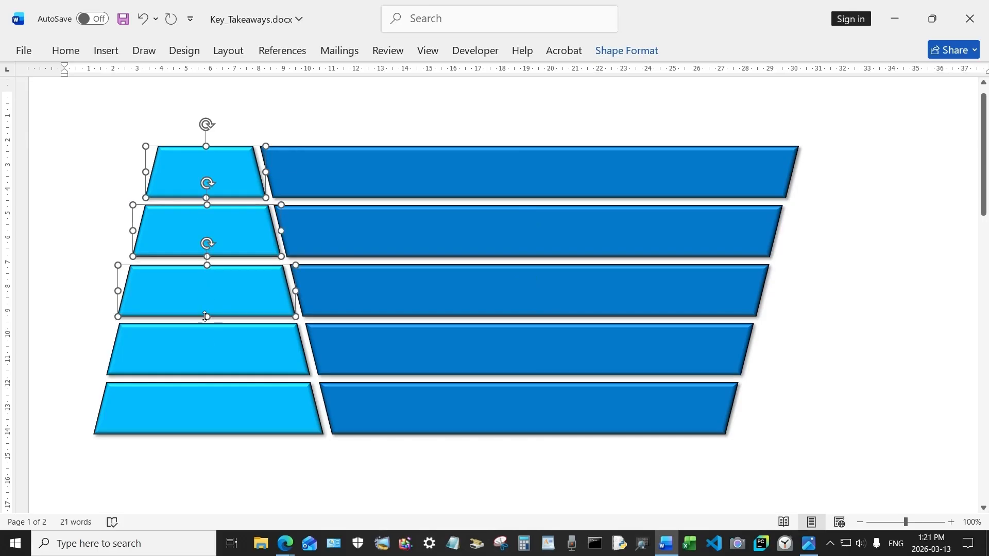
pyautogui.keyDown('shift'); pyautogui.click(210, 353); pyautogui.keyUp('shift')
pyautogui.keyDown('shift'); pyautogui.click(209, 405); pyautogui.keyUp('shift')
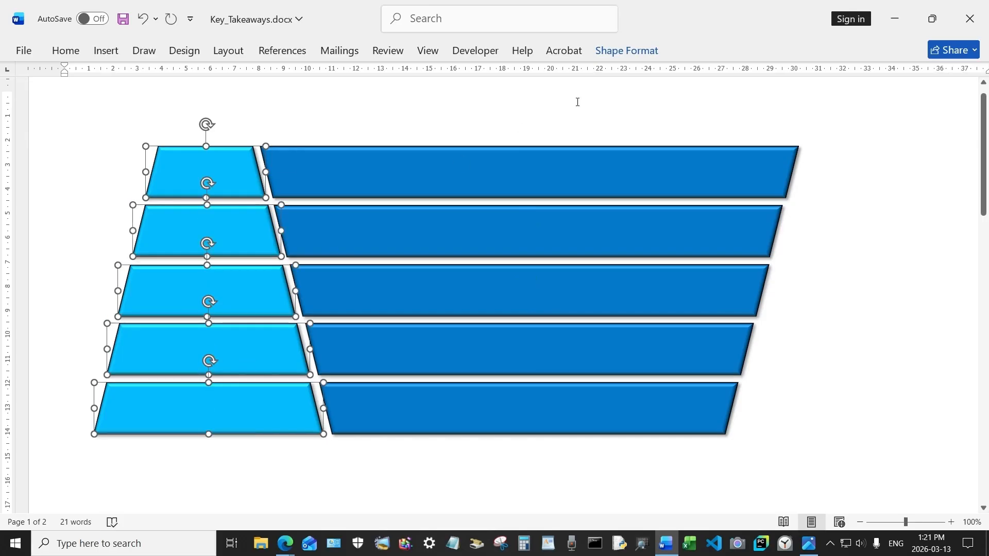
pyautogui.click(625, 51)
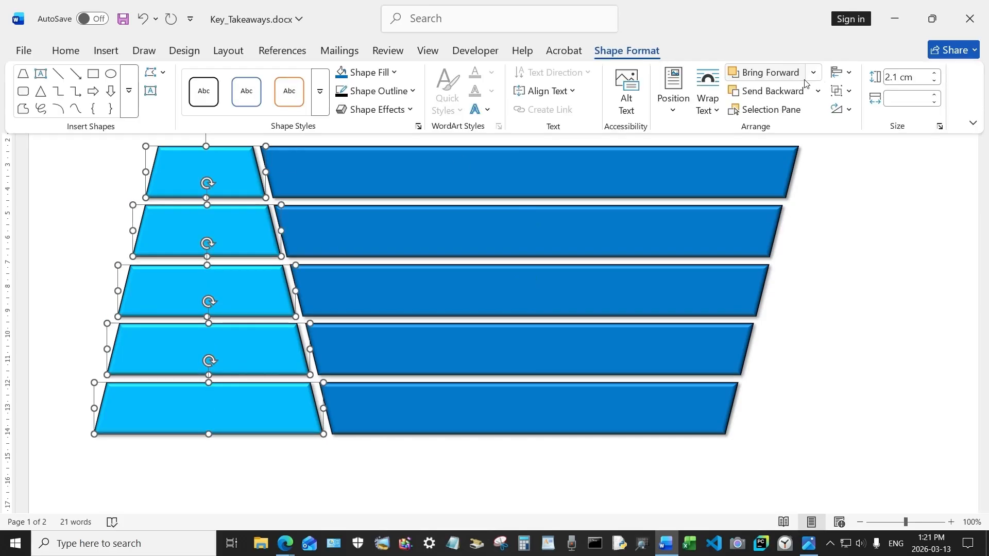
pyautogui.click(845, 73)
pyautogui.click(899, 244)
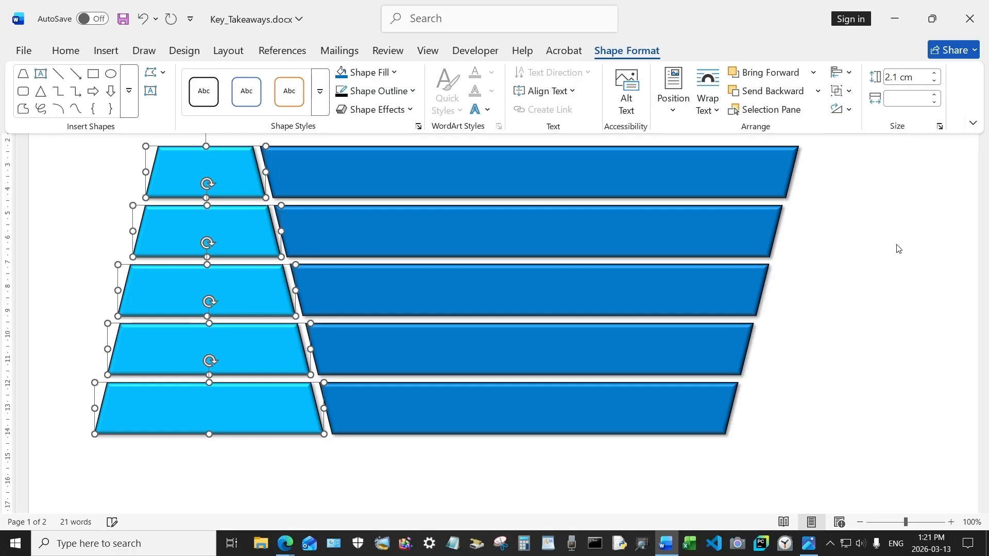
pyautogui.click(512, 480)
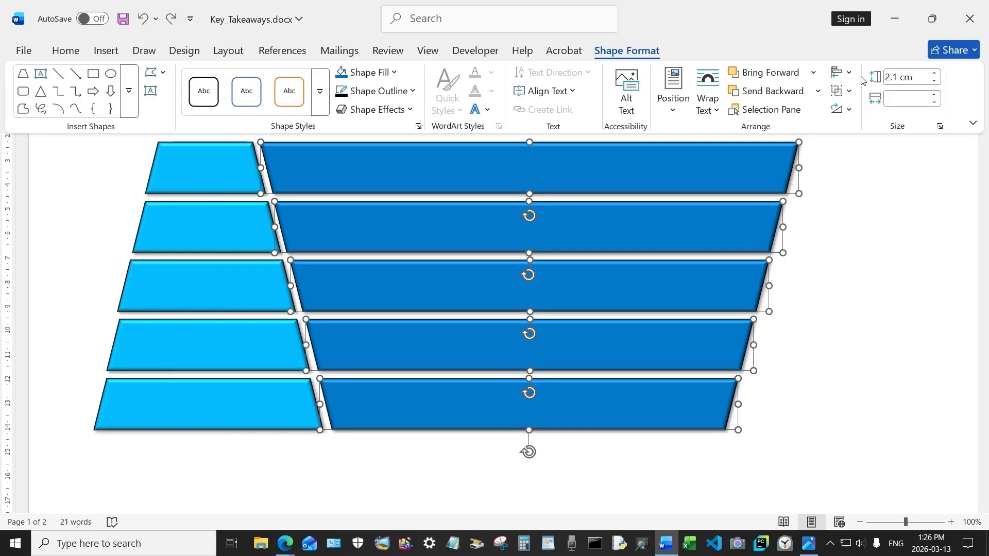
# Align the five long bars on a common center with Align Center.
pyautogui.click(841, 72)
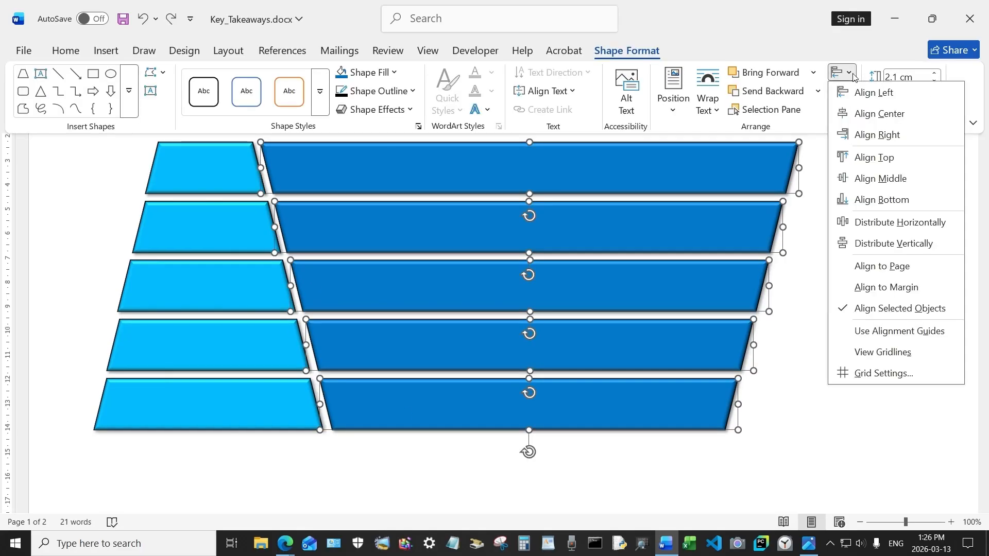
pyautogui.click(873, 113)
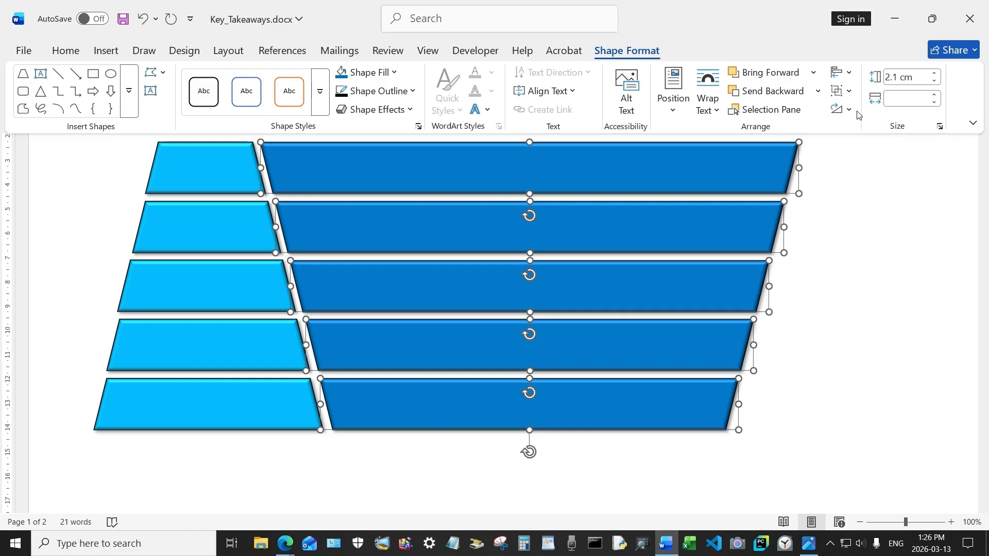
pyautogui.click(202, 175)
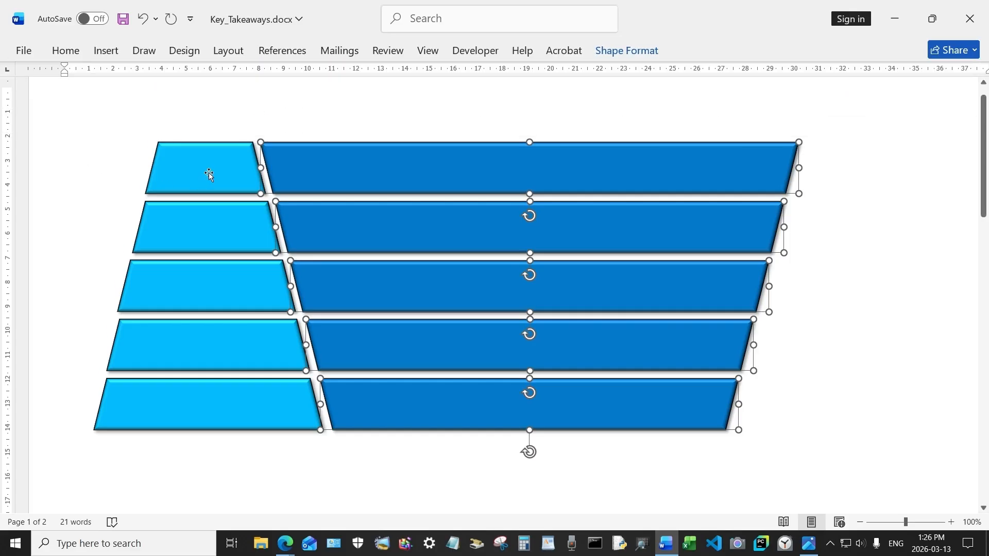
# Select all five small trapezoids and align them on a common center with Align Center.
pyautogui.click(208, 172)
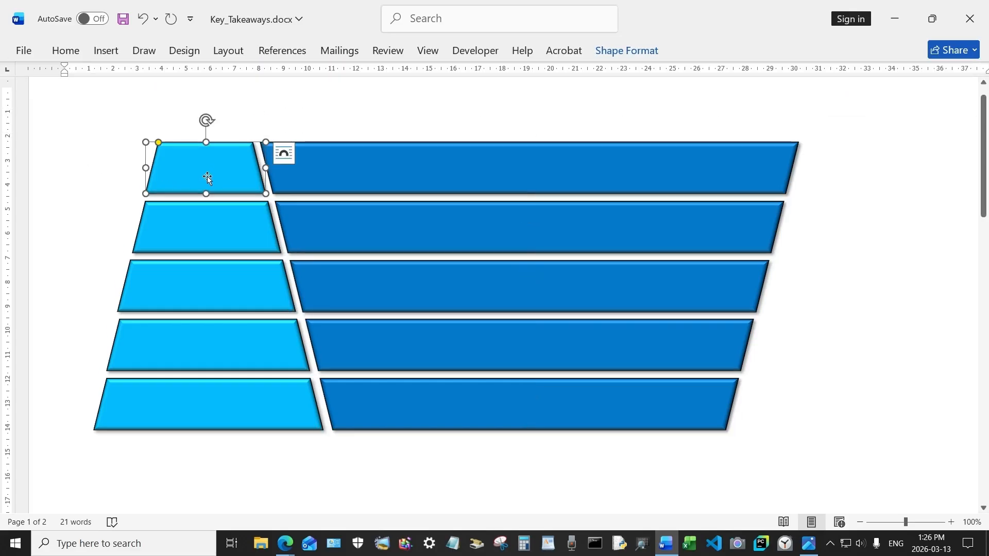
pyautogui.keyDown('shift'); pyautogui.click(211, 221); pyautogui.keyUp('shift')
pyautogui.keyDown('shift'); pyautogui.click(215, 281); pyautogui.keyUp('shift')
pyautogui.keyDown('shift'); pyautogui.click(217, 338); pyautogui.keyUp('shift')
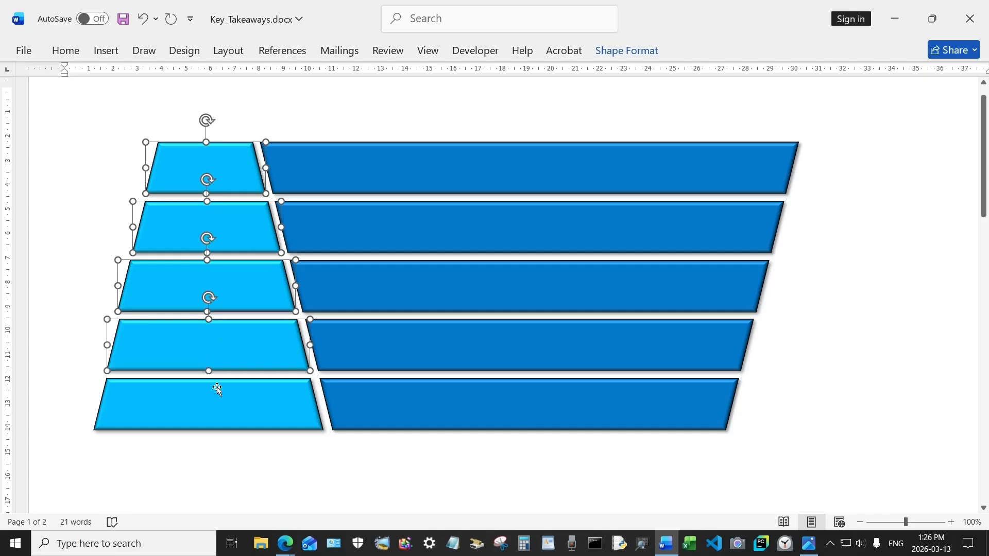
pyautogui.keyDown('shift'); pyautogui.click(217, 399); pyautogui.keyUp('shift')
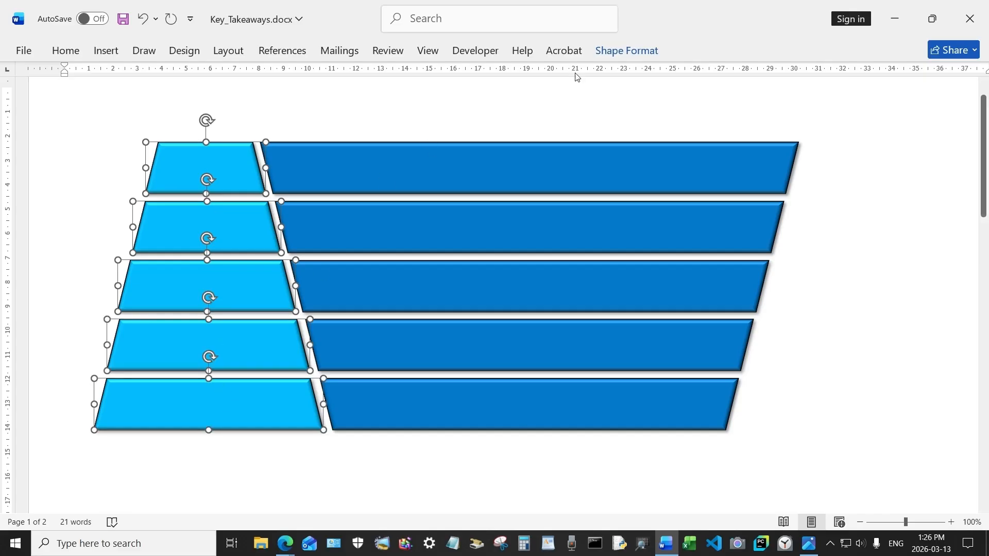
pyautogui.click(627, 55)
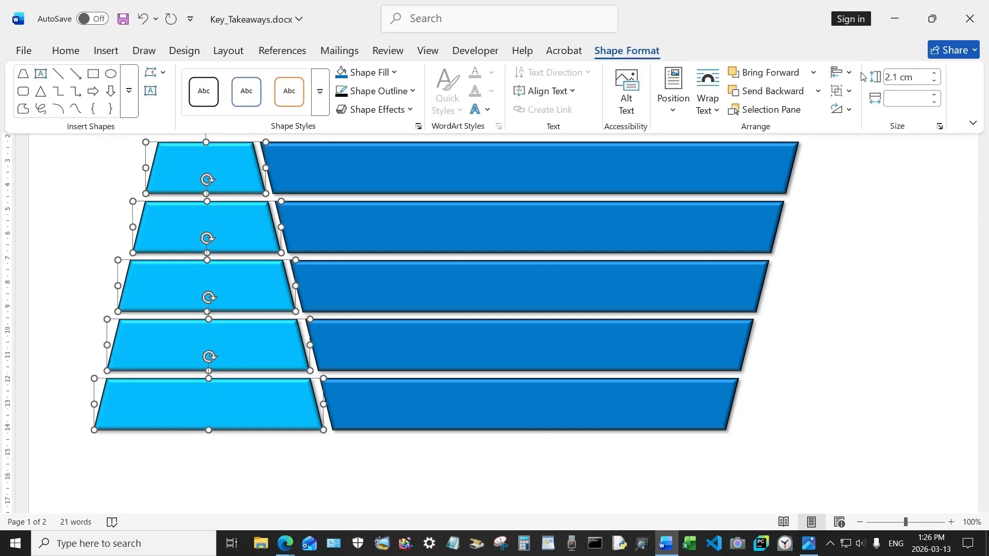
pyautogui.click(844, 73)
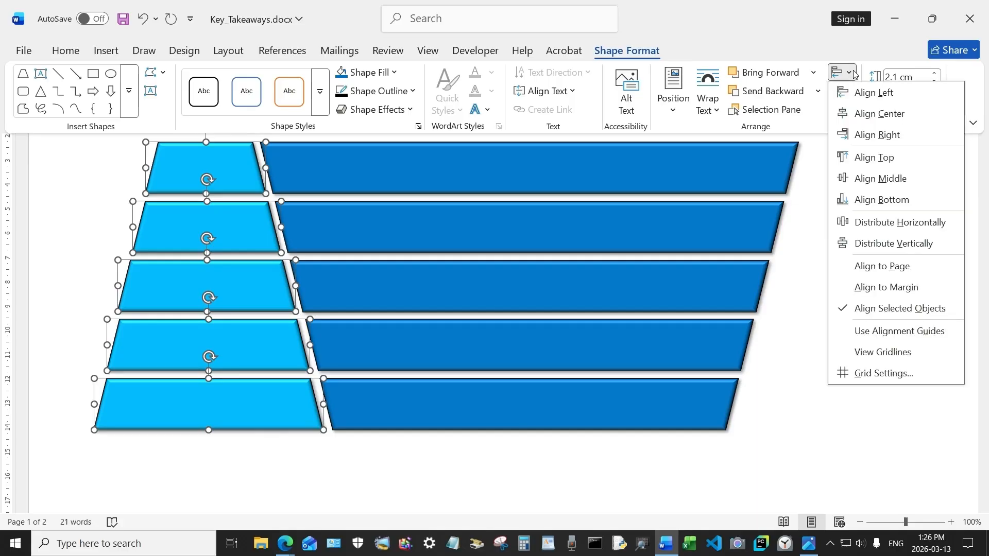
pyautogui.click(867, 114)
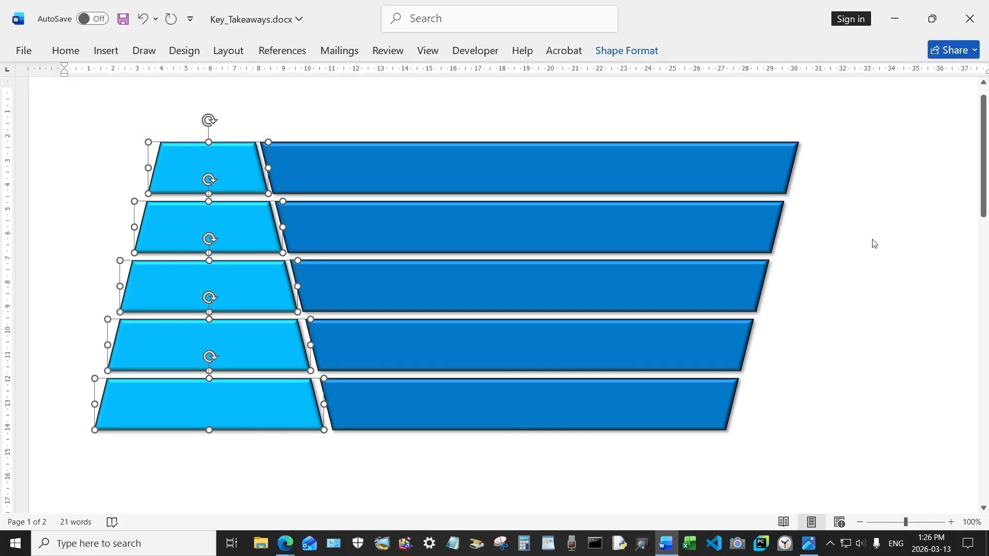
pyautogui.click(293, 487)
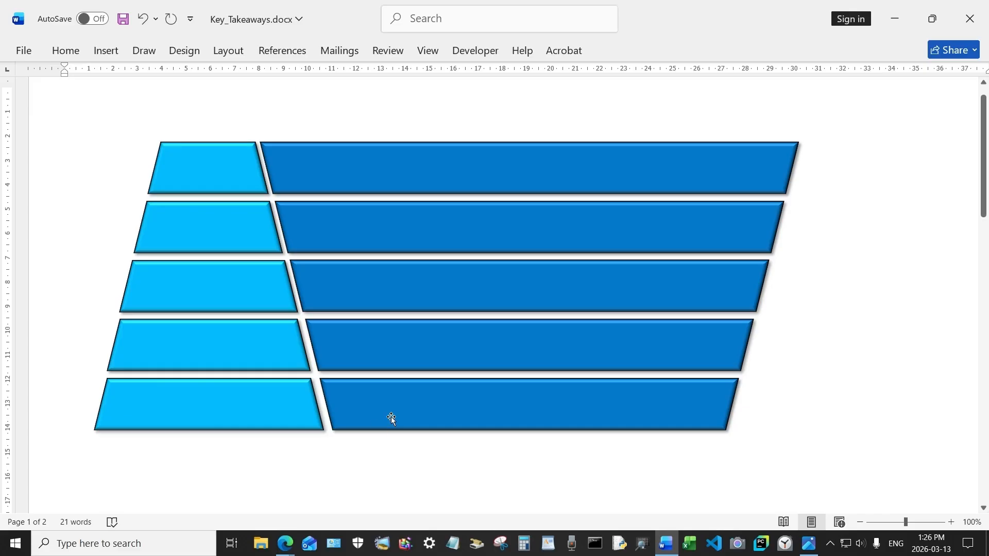
# Widen the two lowest small trapezoids slightly on their right sides to narrow their gaps to the long bars.
pyautogui.click(255, 345)
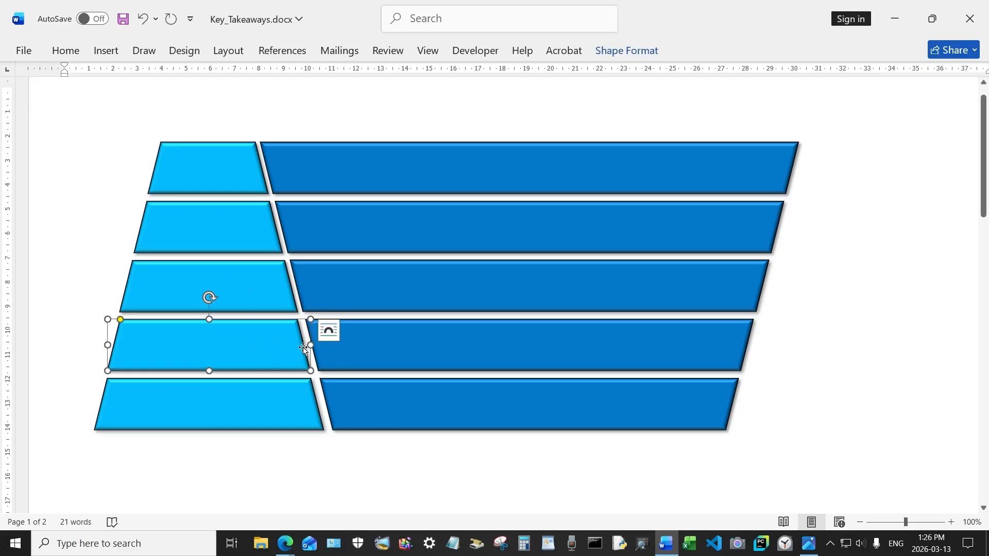
pyautogui.moveTo(310, 345); pyautogui.dragTo(314, 345)
pyautogui.click(292, 398)
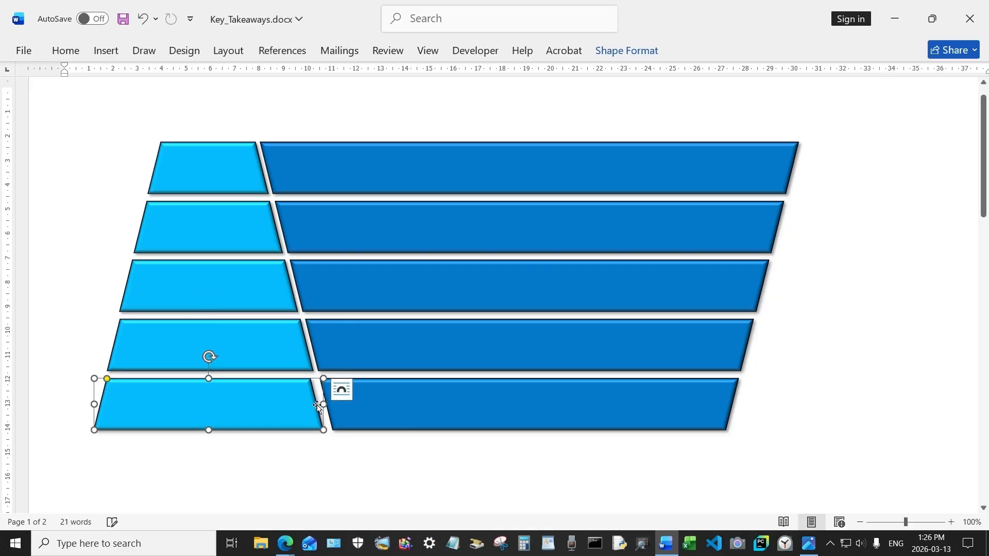
pyautogui.moveTo(323, 405); pyautogui.dragTo(326, 406)
pyautogui.moveTo(325, 405); pyautogui.dragTo(327, 406)
pyautogui.click(106, 167)
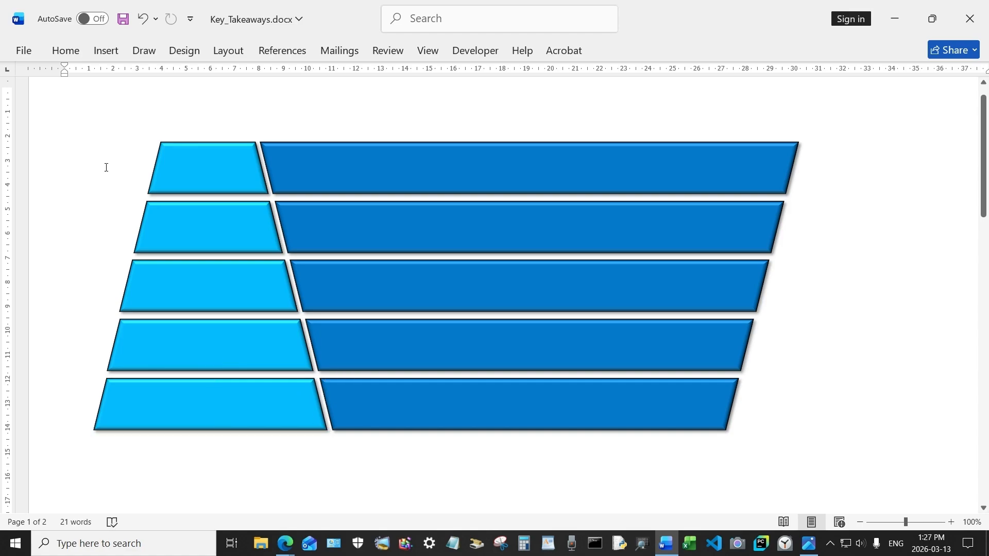
# Select all five small trapezoids together and narrow them slightly from their right edges.
pyautogui.click(200, 172)
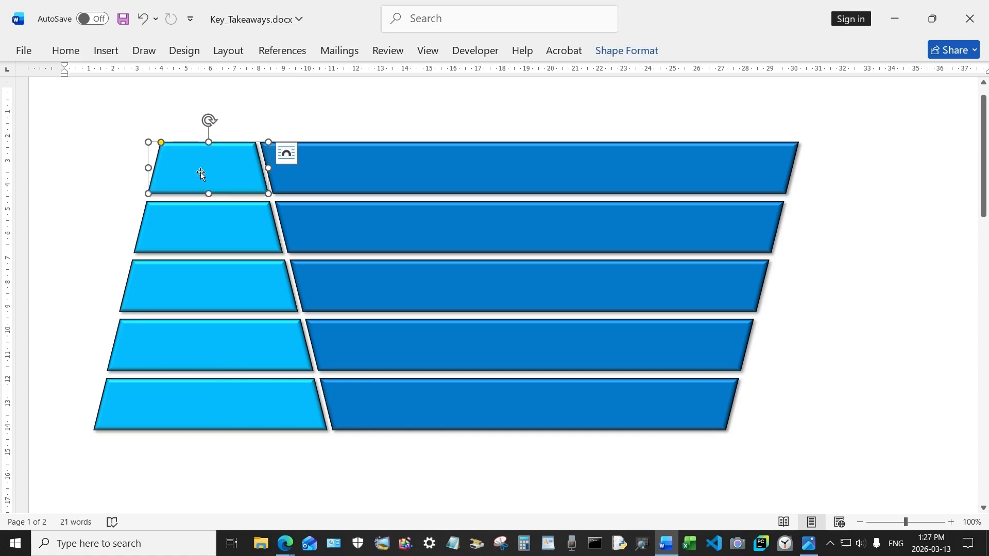
pyautogui.keyDown('shift'); pyautogui.click(236, 237); pyautogui.keyUp('shift')
pyautogui.keyDown('shift'); pyautogui.click(234, 278); pyautogui.keyUp('shift')
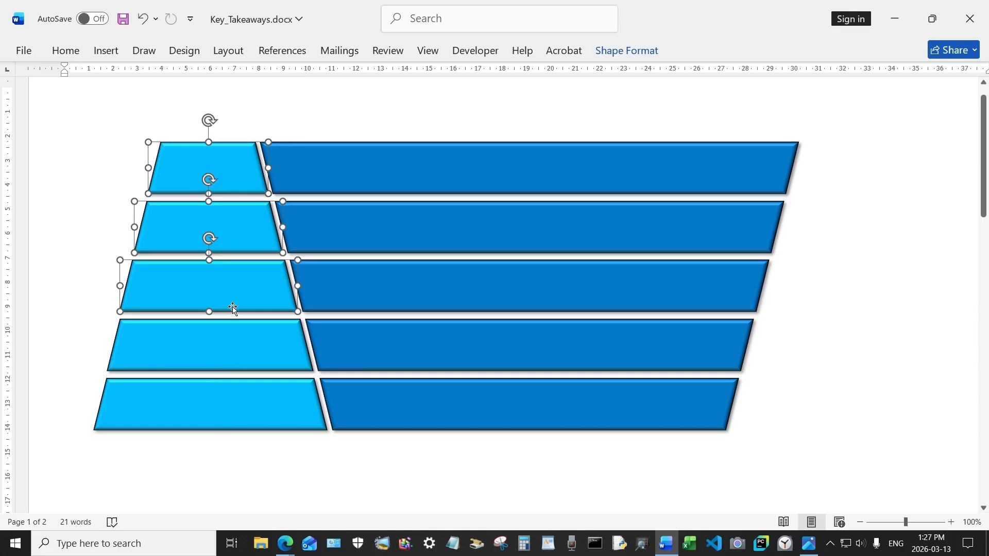
pyautogui.keyDown('shift'); pyautogui.click(234, 344); pyautogui.keyUp('shift')
pyautogui.keyDown('shift'); pyautogui.click(235, 397); pyautogui.keyUp('shift')
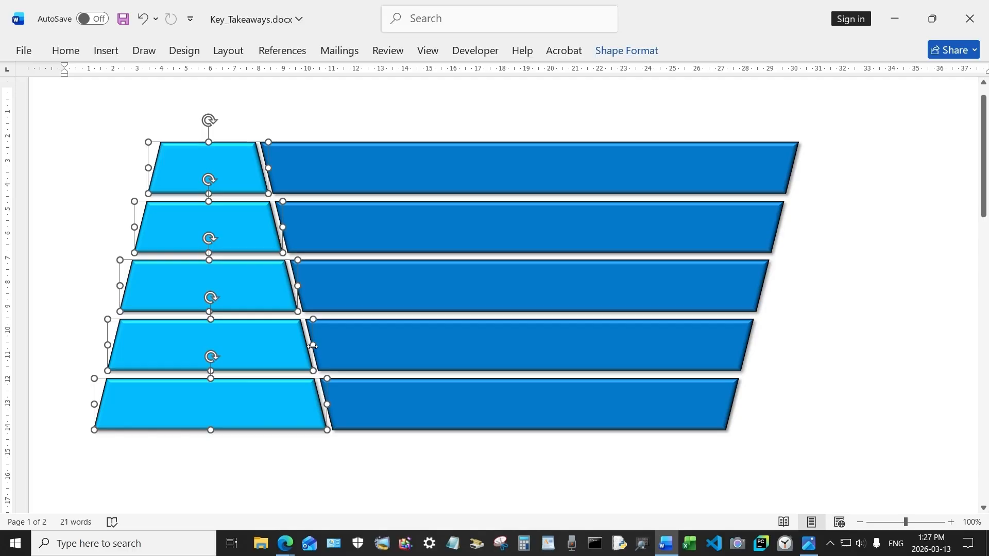
pyautogui.moveTo(311, 345); pyautogui.dragTo(311, 353)
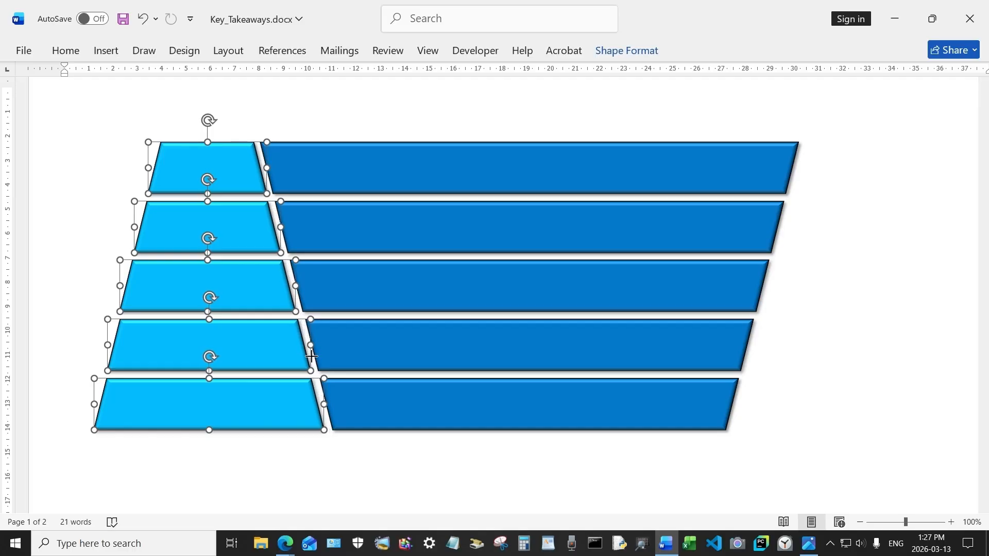
pyautogui.click(286, 480)
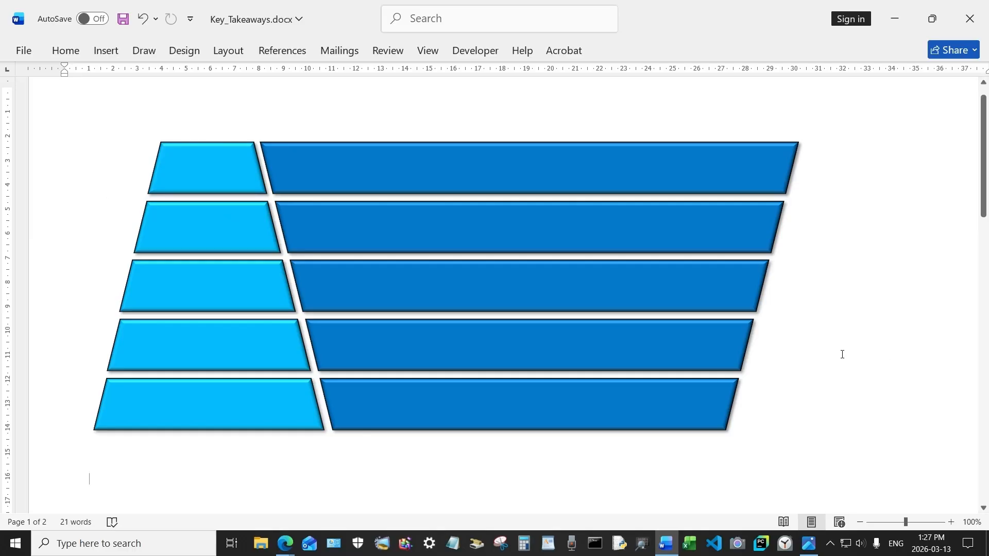
# Insert a text box above the top row of trapezoids and enter 5 in it.
pyautogui.click(110, 54)
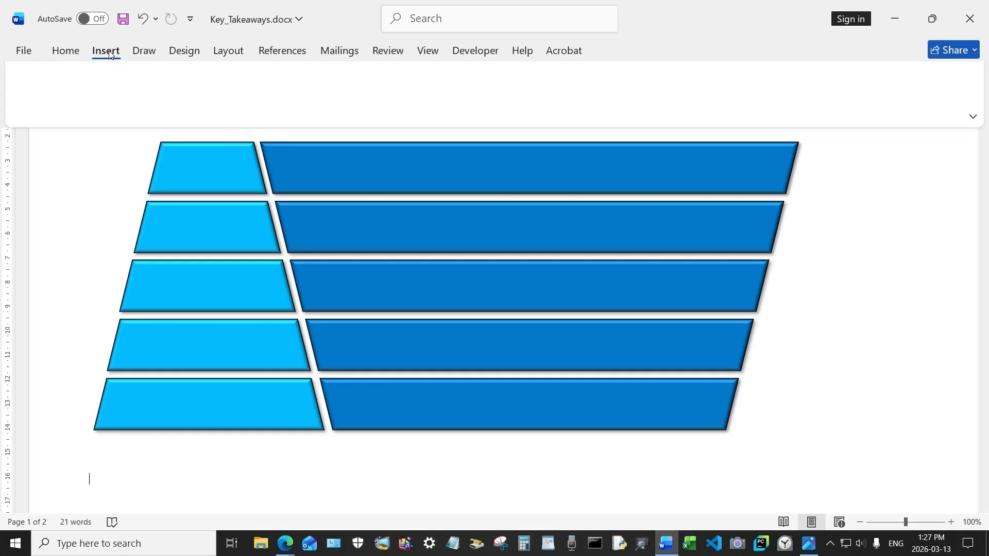
pyautogui.click(209, 73)
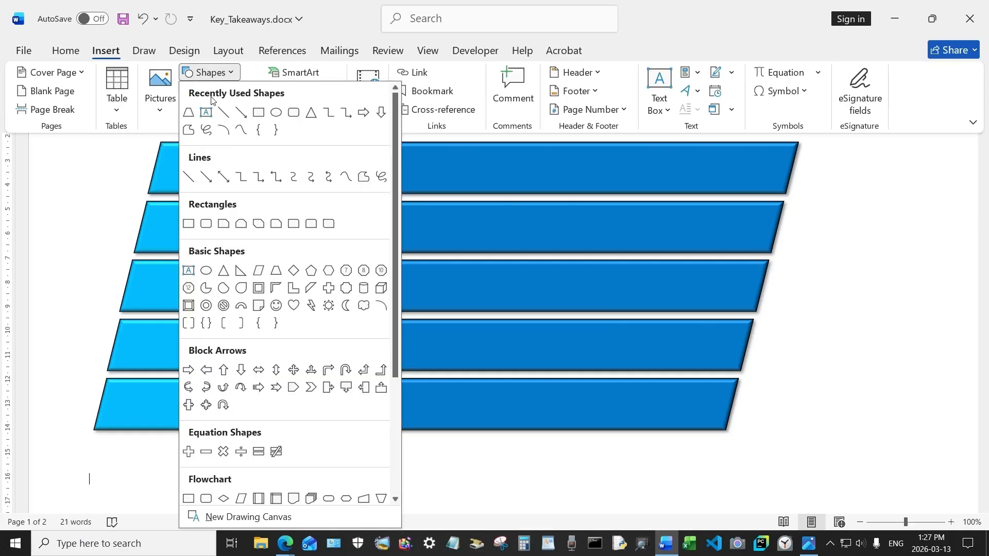
pyautogui.click(206, 111)
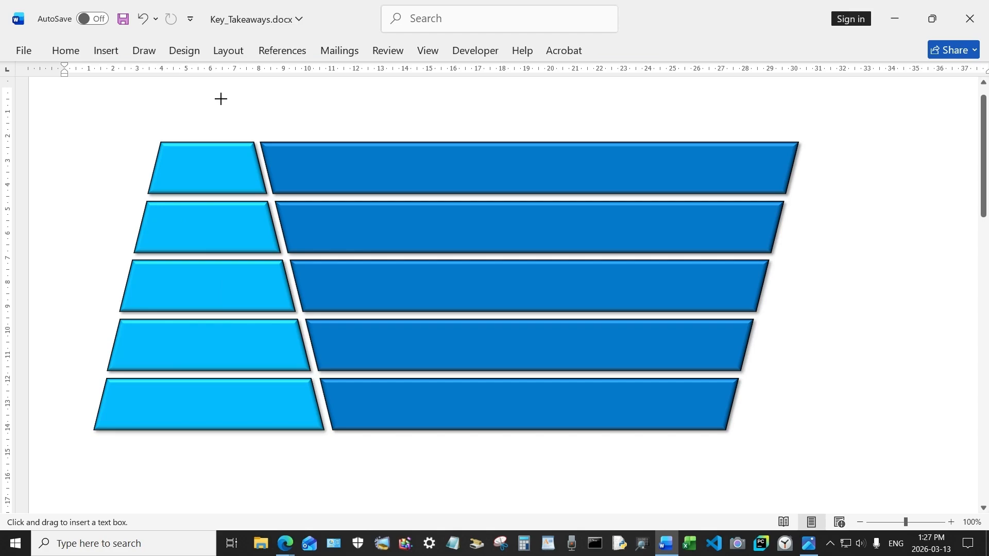
pyautogui.moveTo(223, 98); pyautogui.dragTo(333, 138)
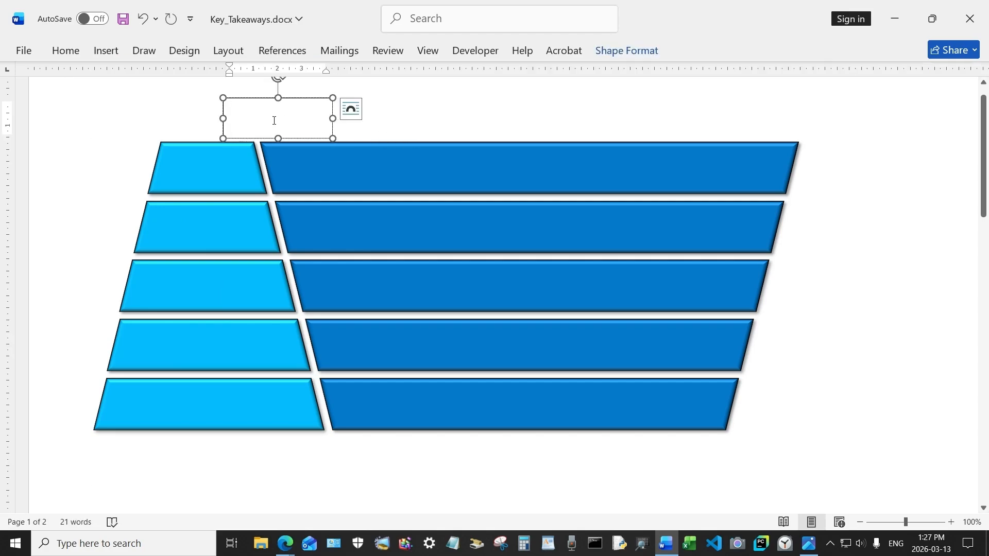
pyautogui.write('5')
# Format the 5 in Segoe UI Black at size 72 and lengthen its text box downward to fit the digit.
pyautogui.moveTo(241, 108); pyautogui.dragTo(222, 108)
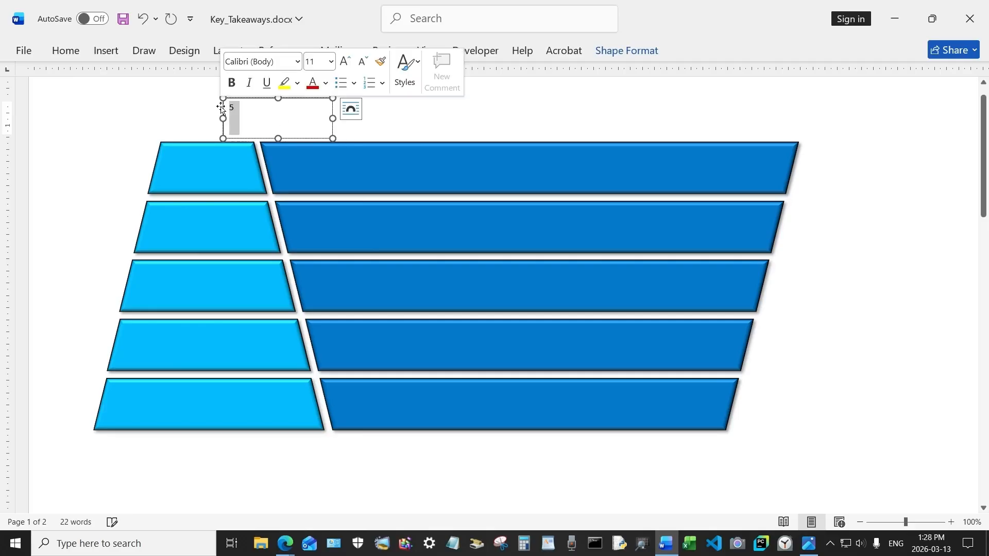
pyautogui.click(298, 62)
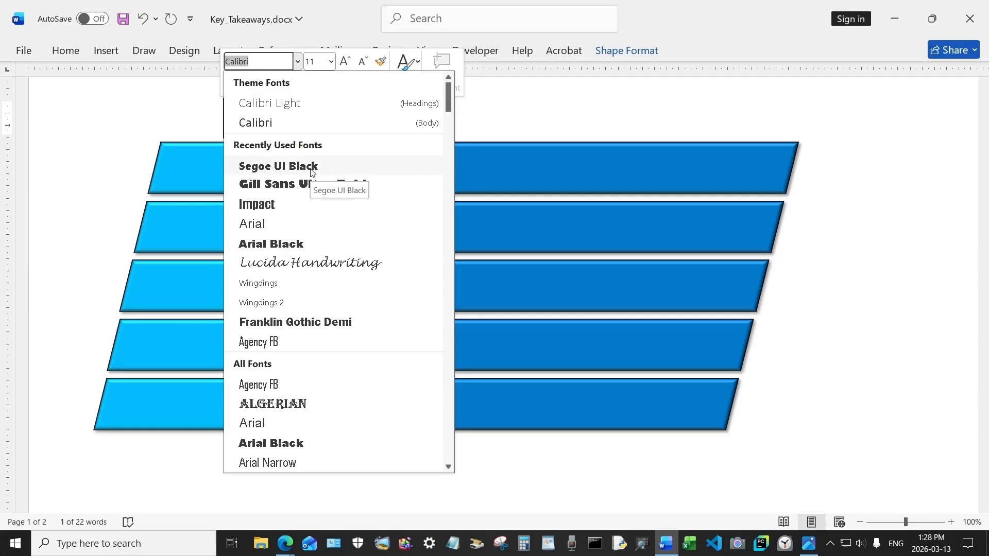
pyautogui.click(278, 166)
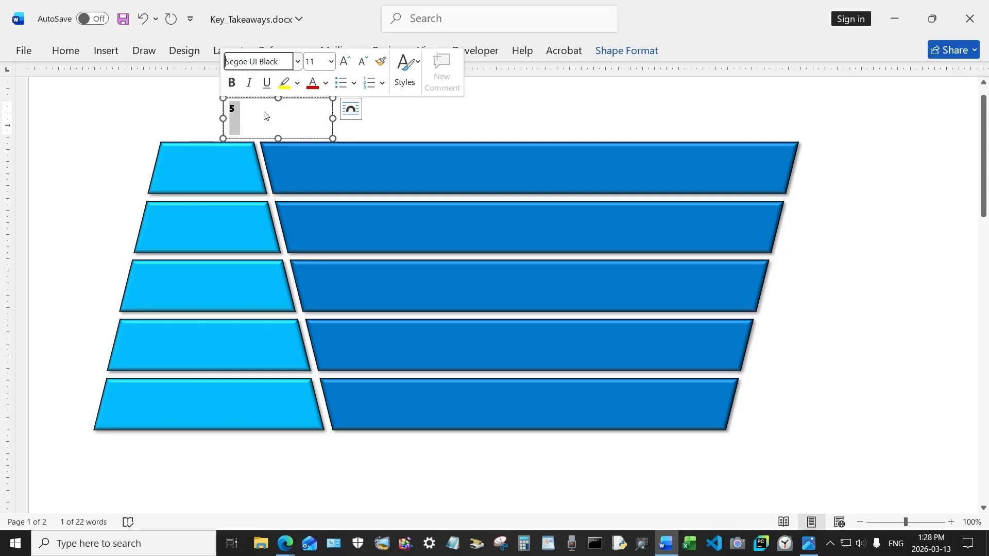
pyautogui.click(331, 61)
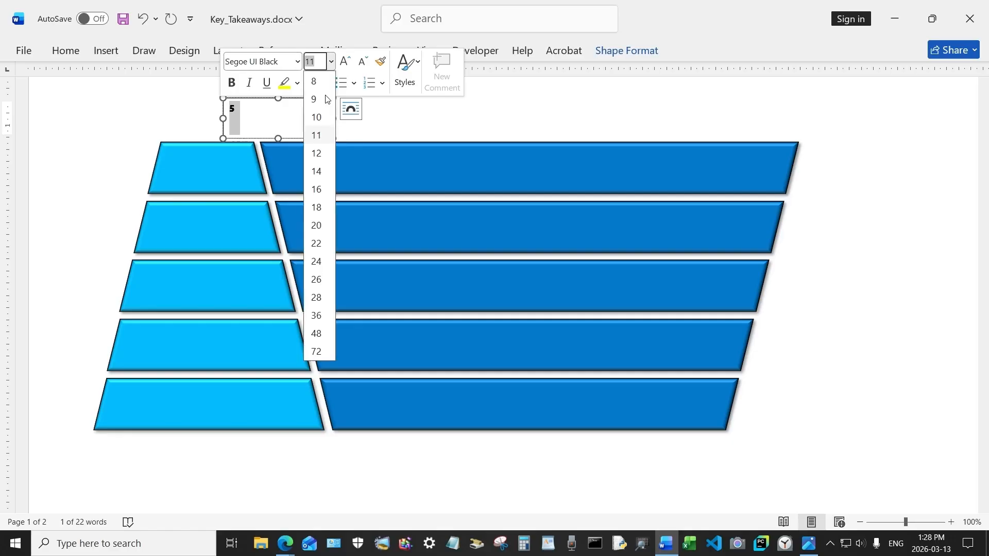
pyautogui.click(316, 351)
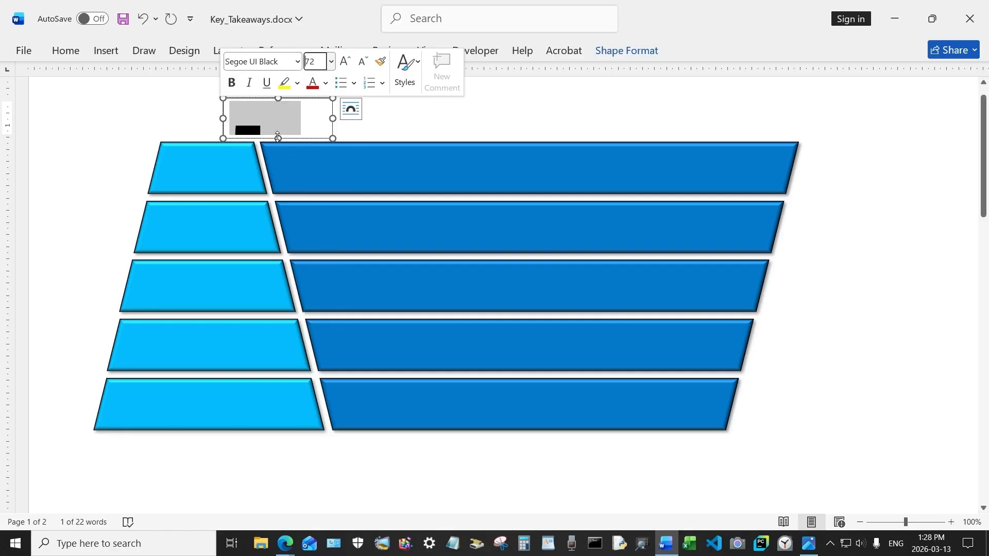
pyautogui.moveTo(278, 136); pyautogui.dragTo(279, 216)
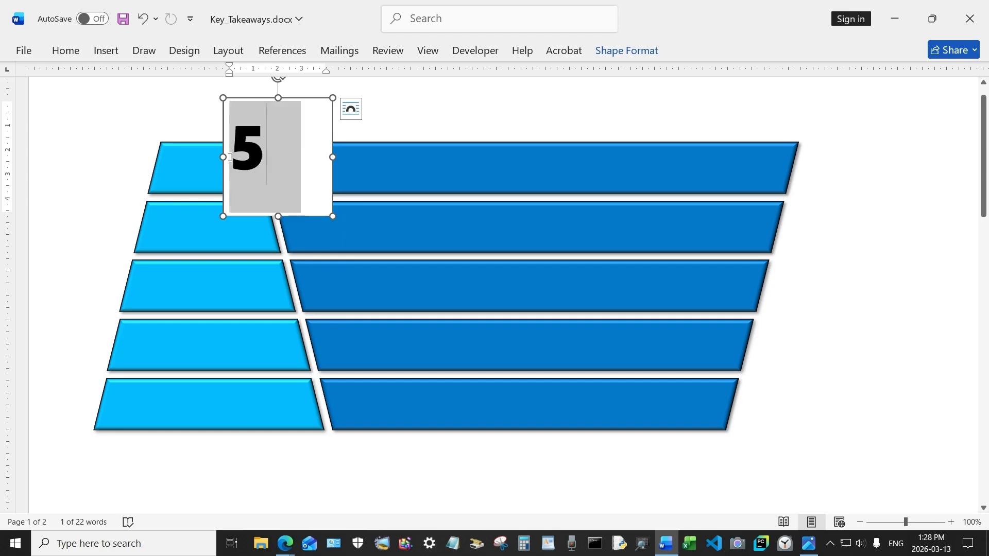
# Set the 5's font size to 225 and enlarge its text box to about 5.8 cm wide to fit the digit.
pyautogui.click(331, 113)
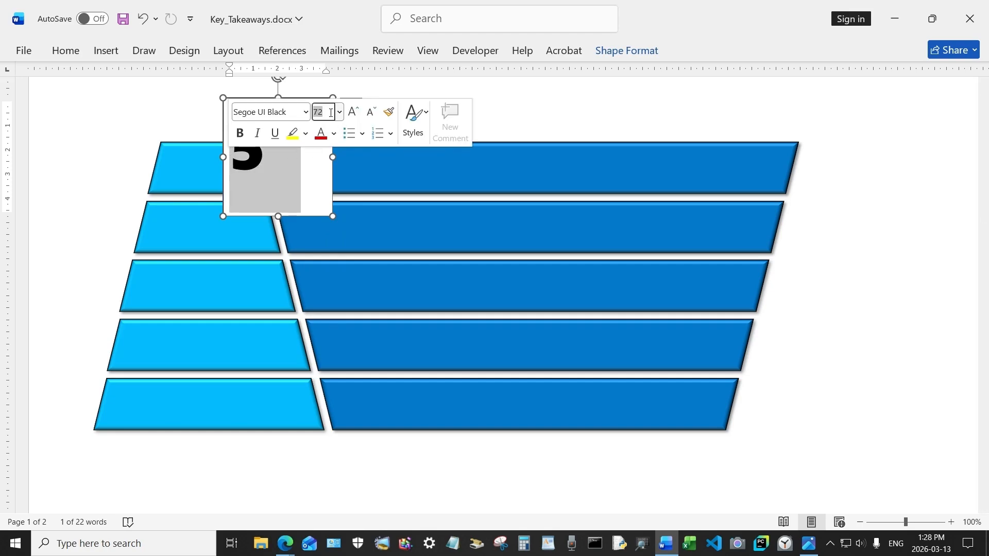
pyautogui.write('225')
pyautogui.press('Return')
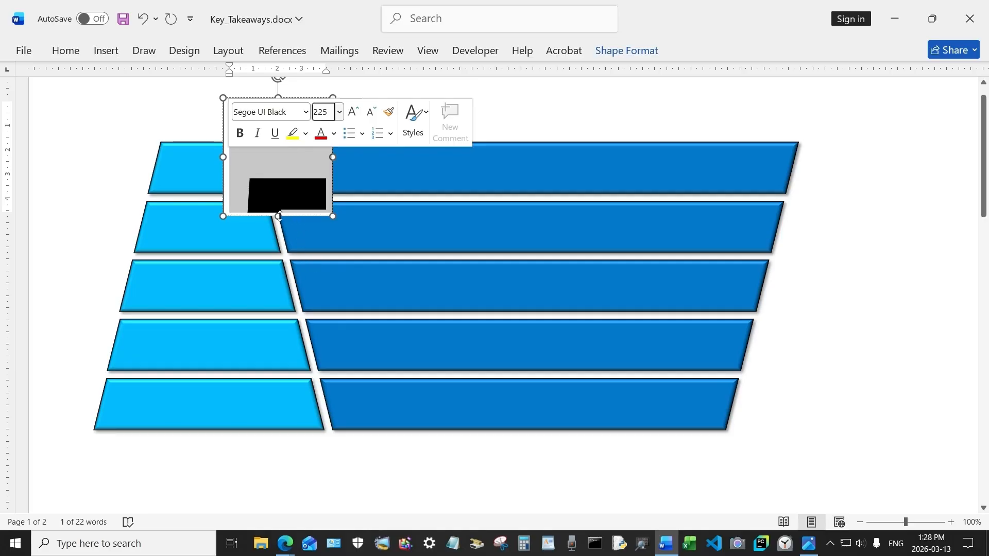
pyautogui.moveTo(278, 217); pyautogui.dragTo(268, 326)
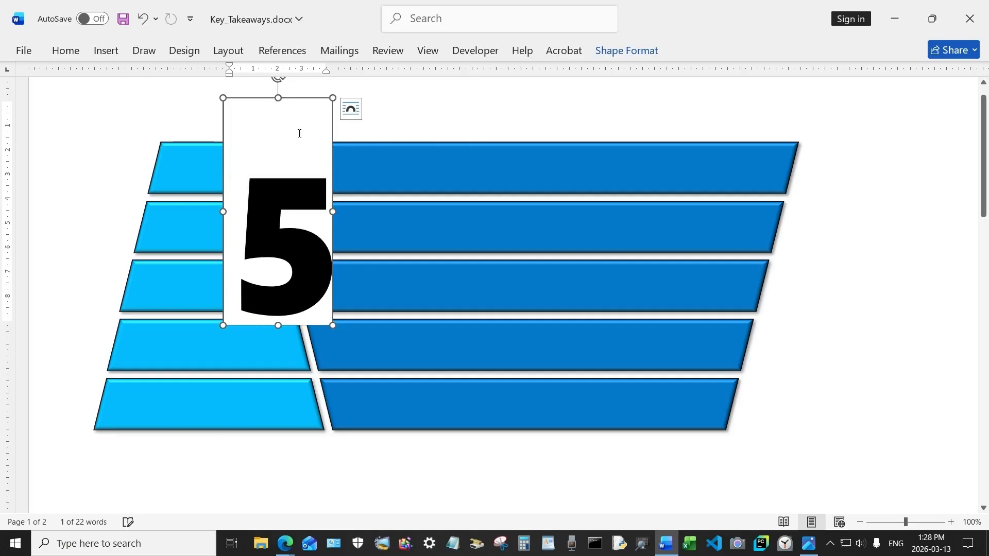
pyautogui.moveTo(333, 212); pyautogui.dragTo(356, 212)
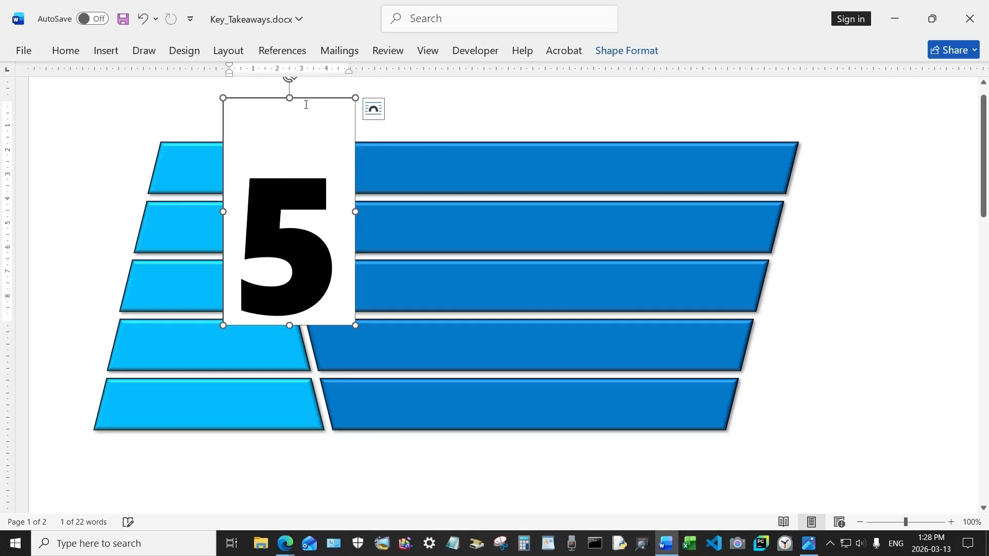
pyautogui.moveTo(356, 98); pyautogui.dragTo(365, 101)
# Fix the text box's position on the page and extend its upper edge to a height of about 9.38 cm.
pyautogui.click(383, 112)
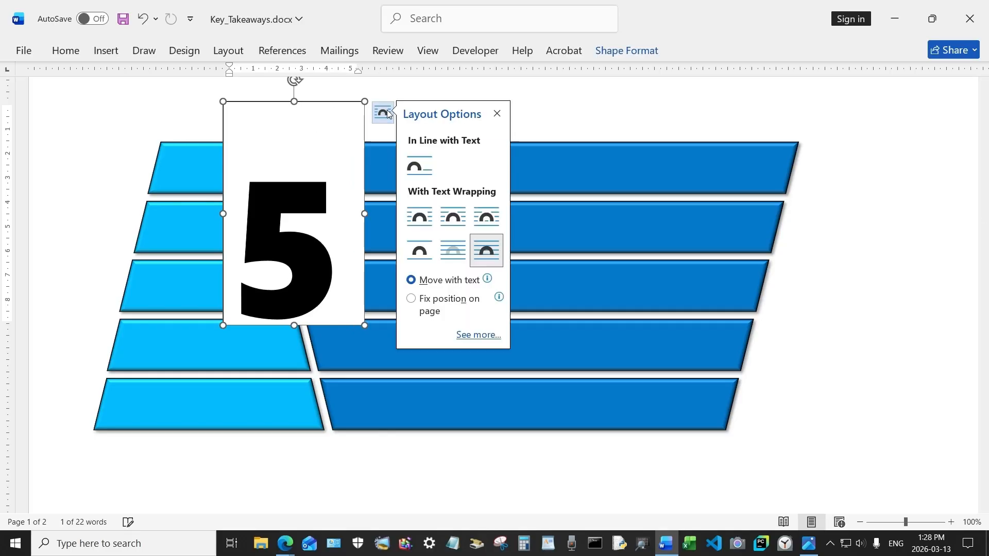
pyautogui.click(444, 306)
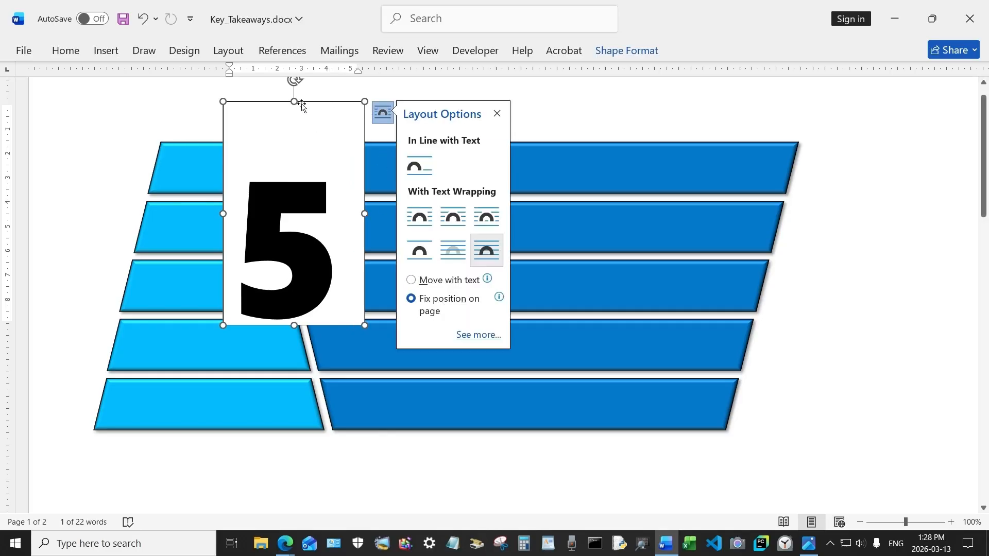
pyautogui.moveTo(294, 102); pyautogui.dragTo(295, 97)
# Remove the fill and the outline from the text box holding the 5.
pyautogui.click(626, 50)
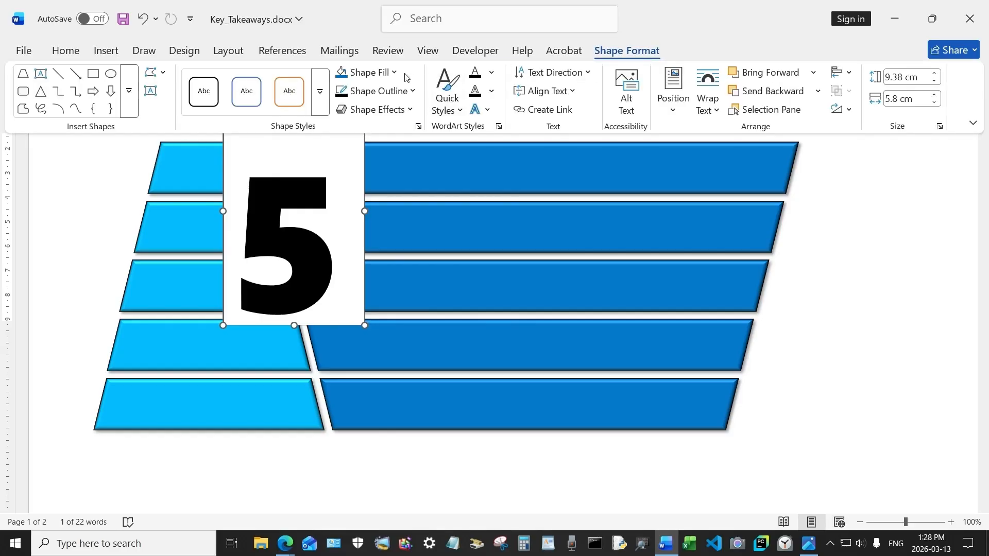
pyautogui.click(383, 73)
pyautogui.click(356, 326)
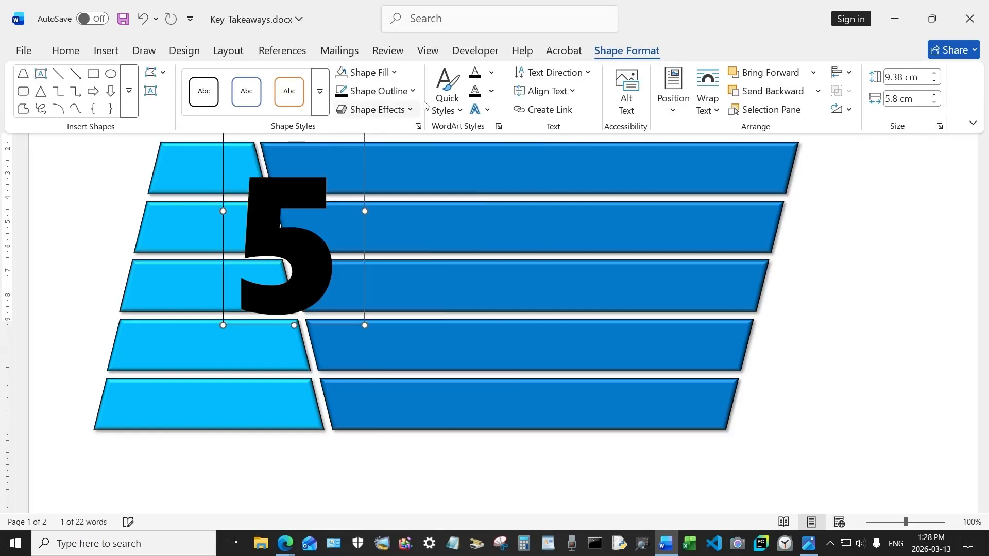
pyautogui.click(376, 91)
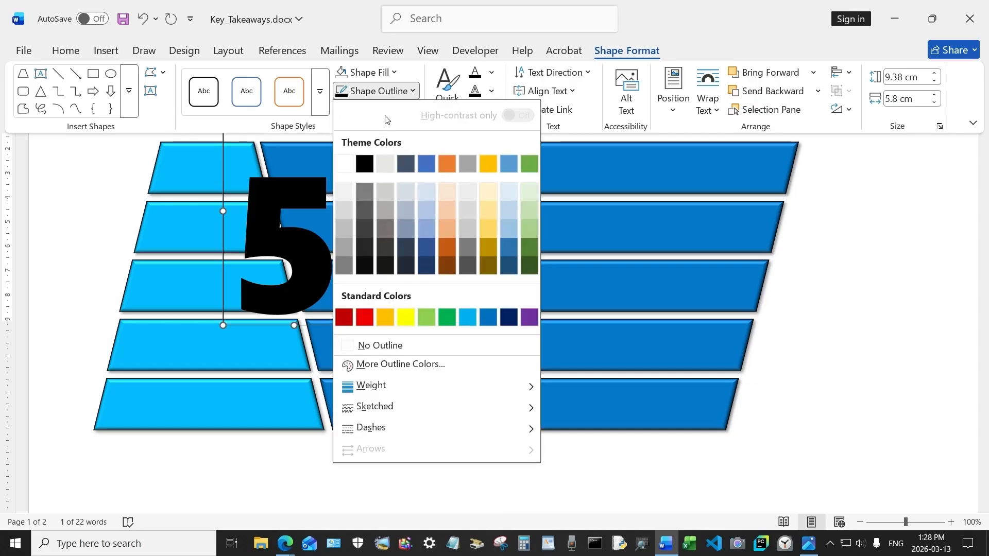
pyautogui.click(374, 345)
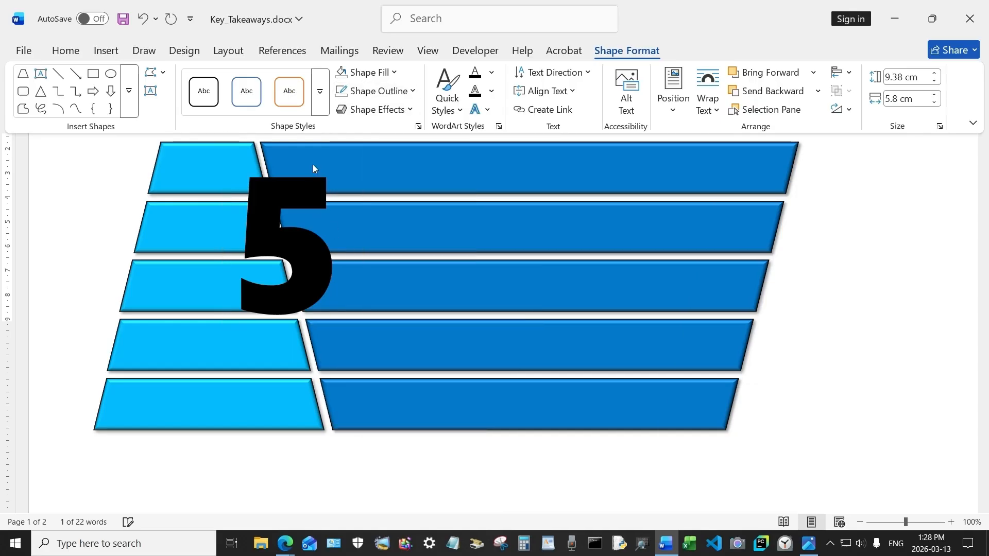
# Give the digit 5 a standard light blue text fill and a black text outline.
pyautogui.click(319, 248)
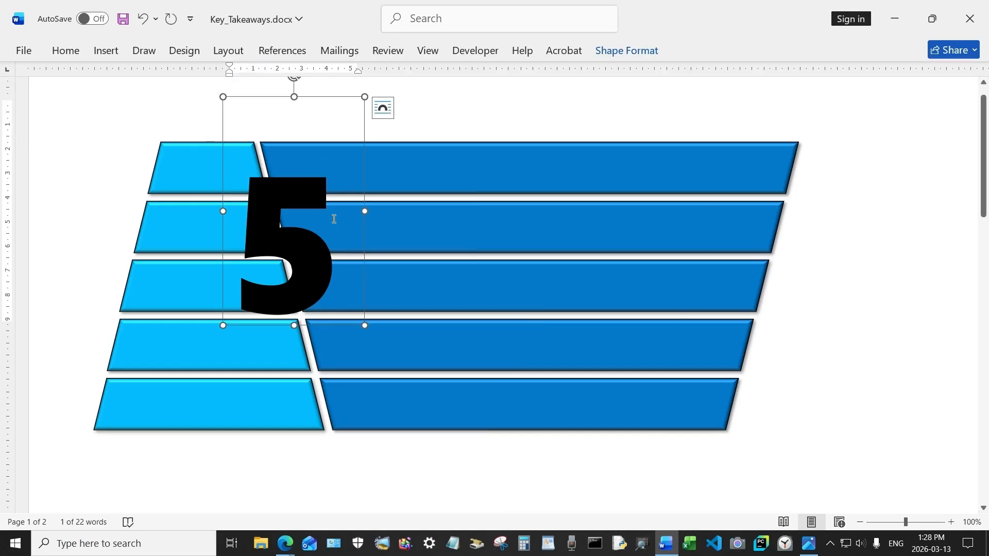
pyautogui.moveTo(334, 219); pyautogui.dragTo(257, 222)
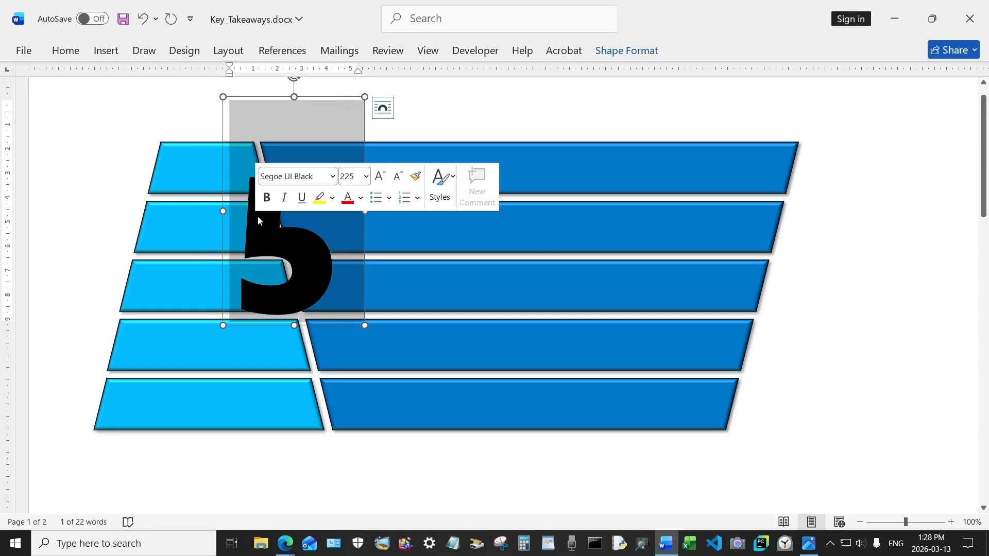
pyautogui.click(652, 55)
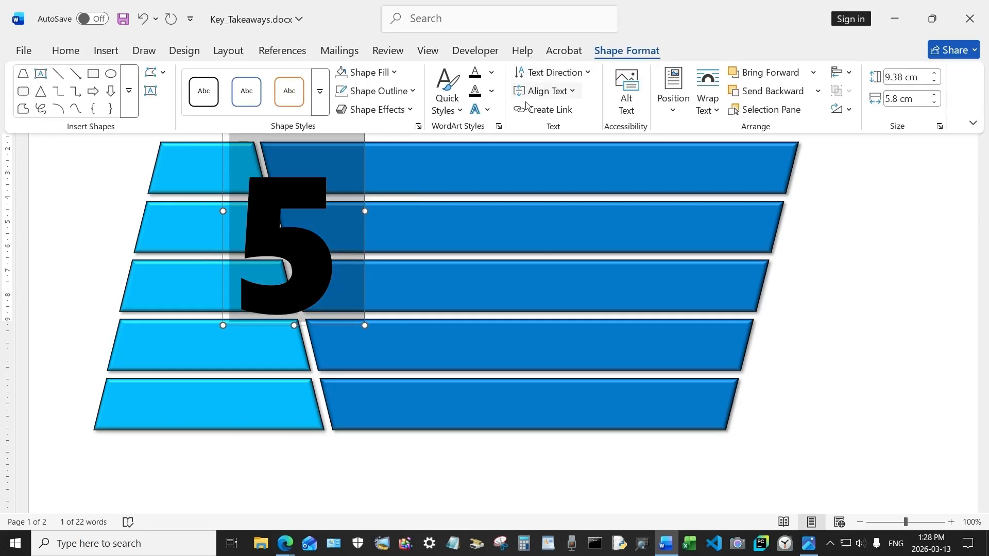
pyautogui.click(493, 74)
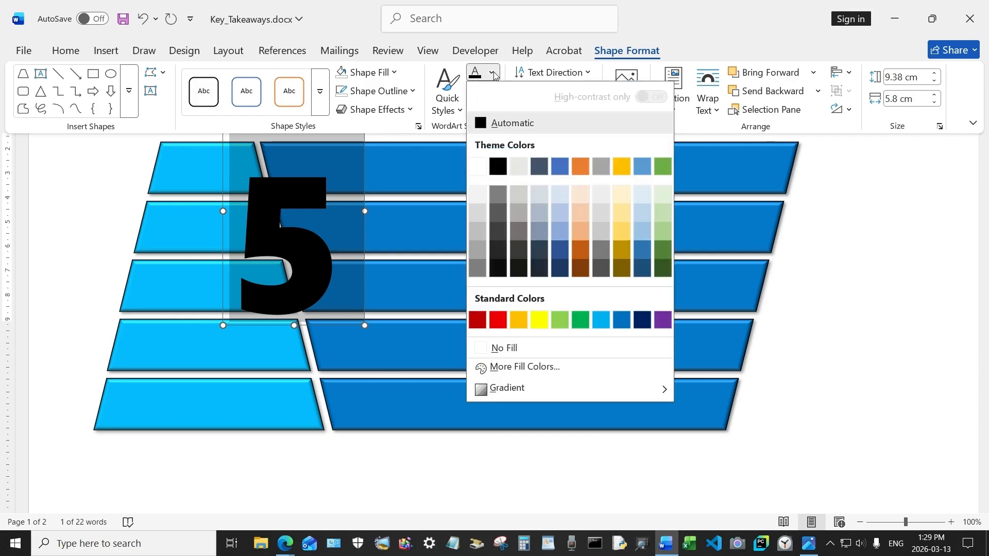
pyautogui.click(599, 319)
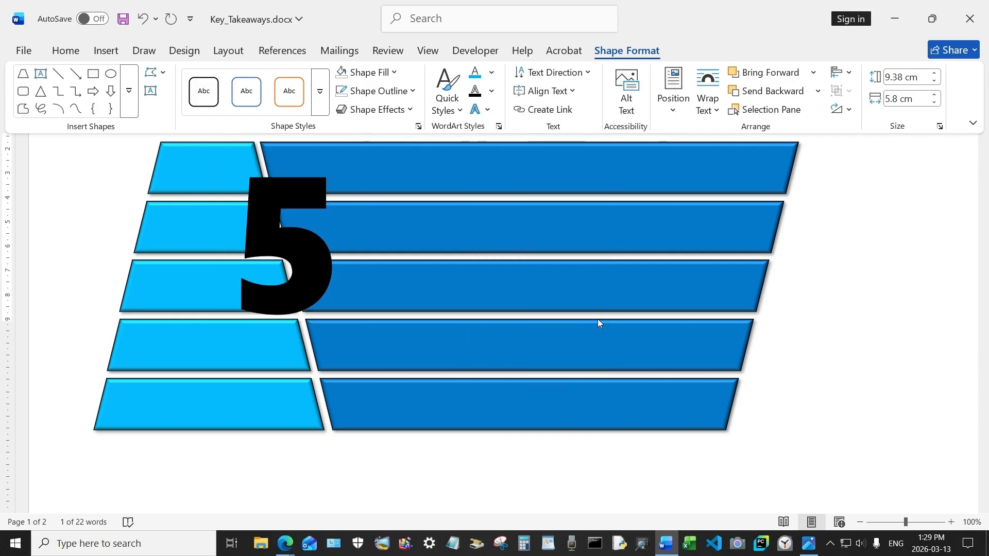
pyautogui.click(492, 91)
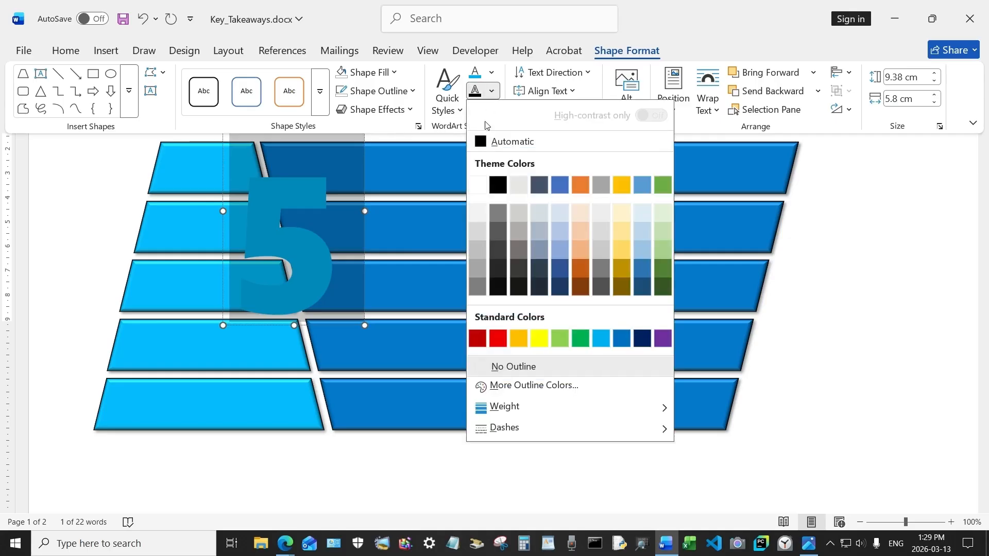
pyautogui.click(499, 184)
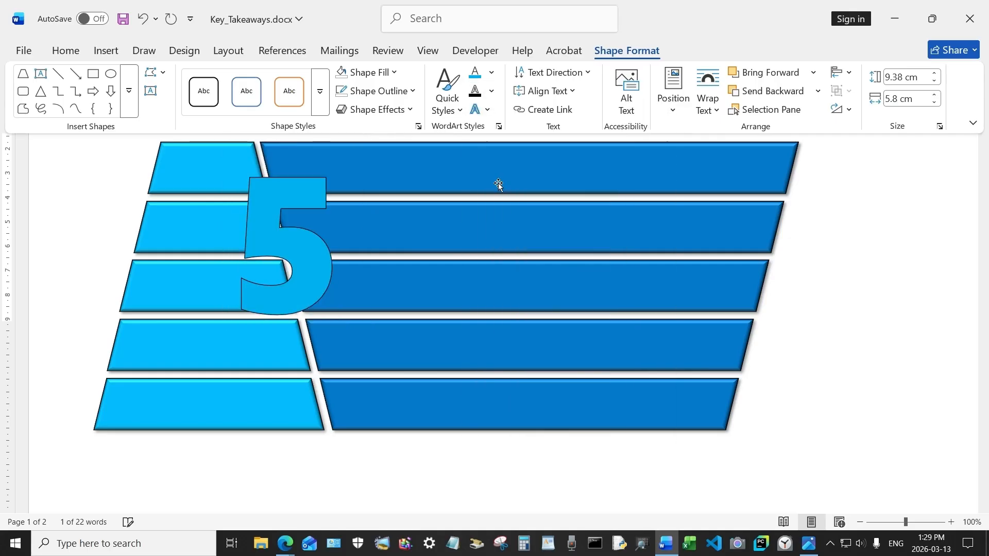
# Set the weight of the digit 5's text outline to 1 pt.
pyautogui.click(492, 91)
pyautogui.moveTo(554, 409)
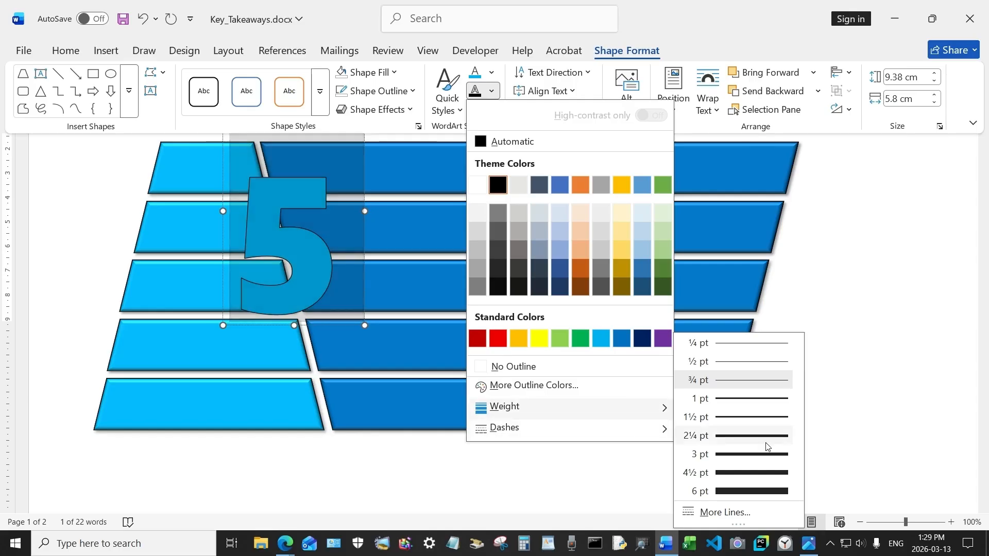
pyautogui.click(768, 402)
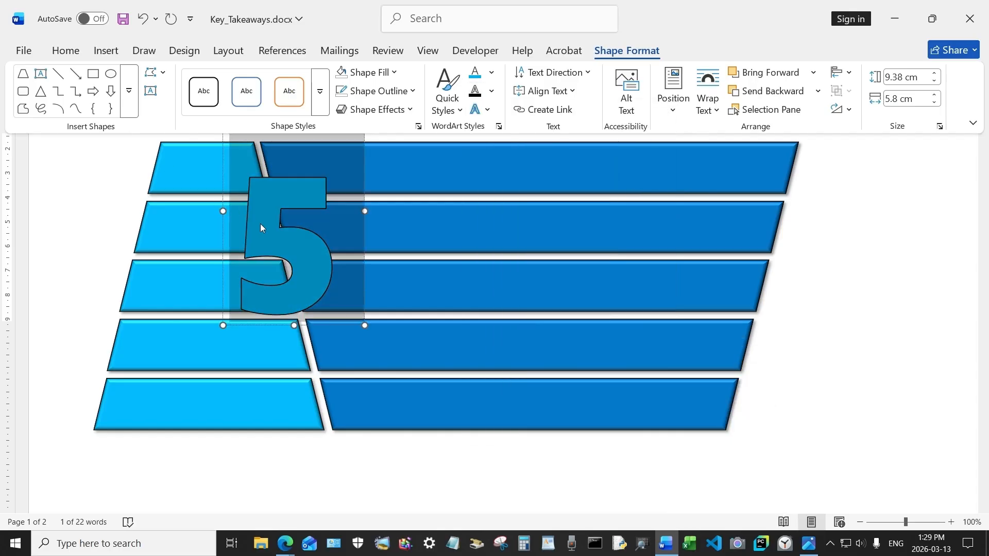
# Move the text box holding the 5 off the trapezoids, to the left of the stack.
pyautogui.click(364, 201)
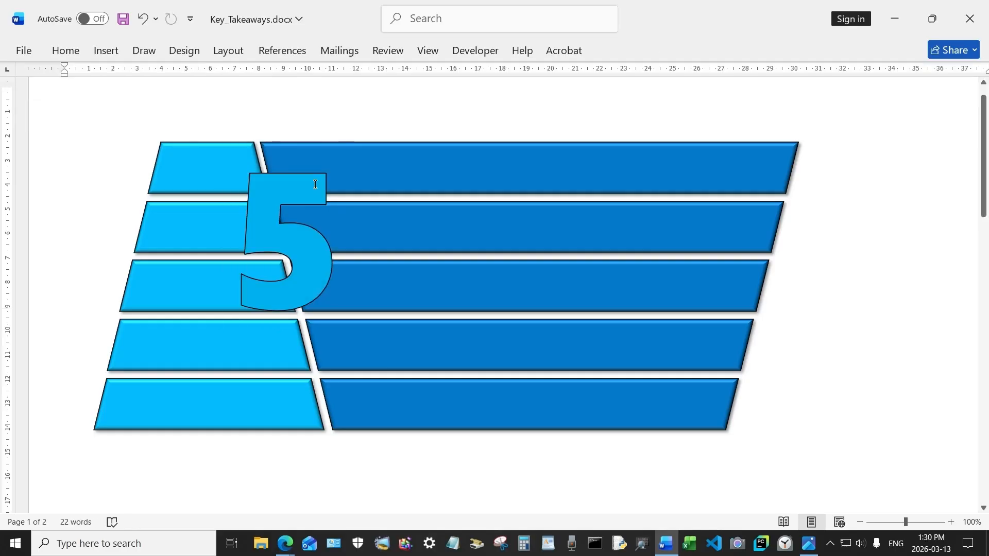
pyautogui.click(315, 185)
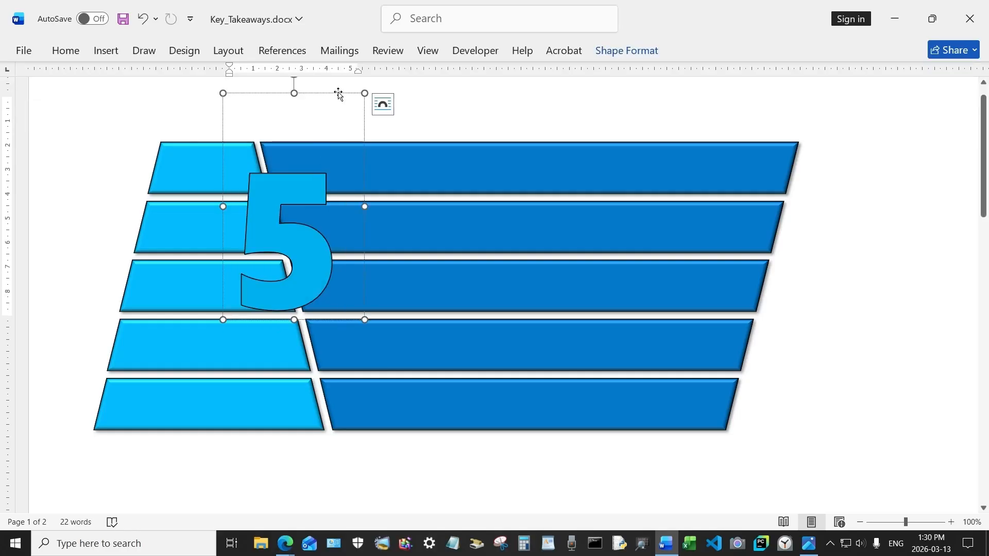
pyautogui.moveTo(261, 100); pyautogui.dragTo(119, 75)
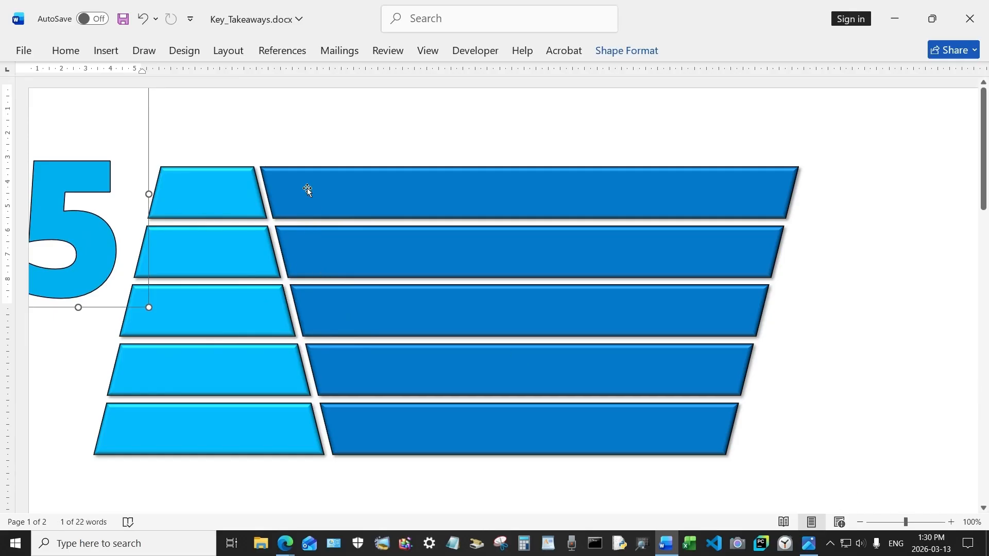
# Select all five light blue and all five dark blue trapezoids and group them into one object.
pyautogui.click(233, 194)
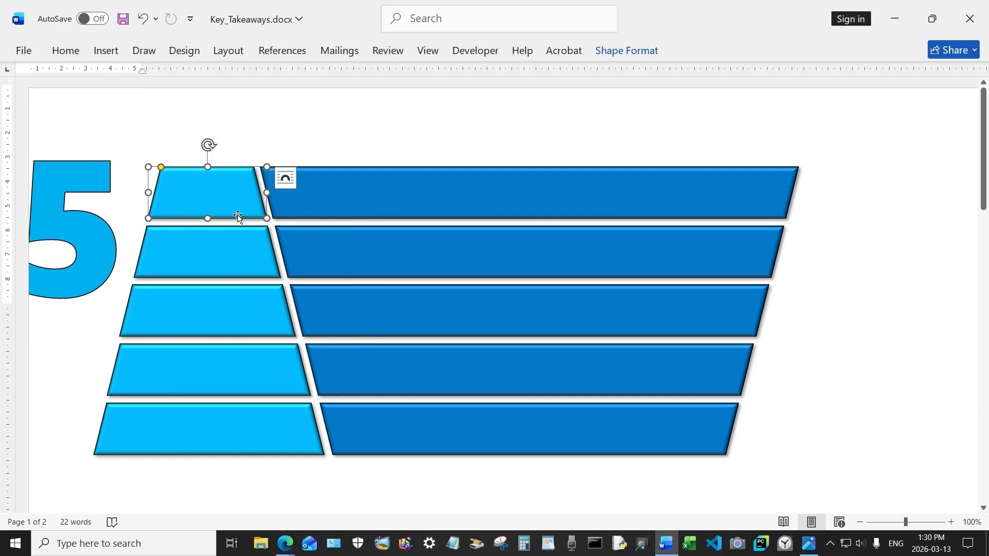
pyautogui.keyDown('shift'); pyautogui.click(223, 247); pyautogui.keyUp('shift')
pyautogui.keyDown('shift'); pyautogui.click(234, 324); pyautogui.keyUp('shift')
pyautogui.keyDown('shift'); pyautogui.click(227, 361); pyautogui.keyUp('shift')
pyautogui.keyDown('shift'); pyautogui.click(222, 427); pyautogui.keyUp('shift')
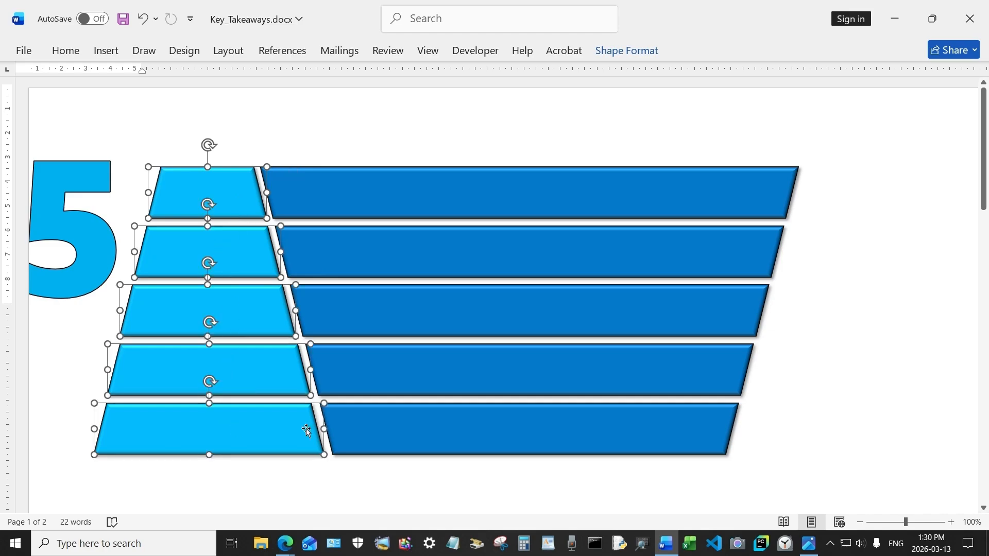
pyautogui.keyDown('shift'); pyautogui.click(350, 418); pyautogui.keyUp('shift')
pyautogui.keyDown('shift'); pyautogui.click(379, 379); pyautogui.keyUp('shift')
pyautogui.keyDown('shift'); pyautogui.click(398, 319); pyautogui.keyUp('shift')
pyautogui.keyDown('shift'); pyautogui.click(400, 260); pyautogui.keyUp('shift')
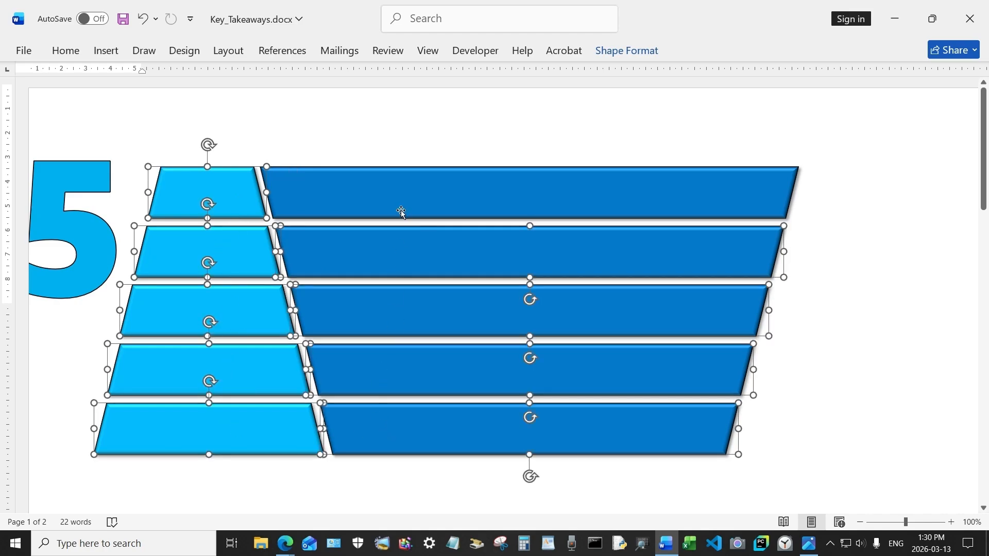
pyautogui.keyDown('shift'); pyautogui.click(401, 212); pyautogui.keyUp('shift')
pyautogui.click(632, 53)
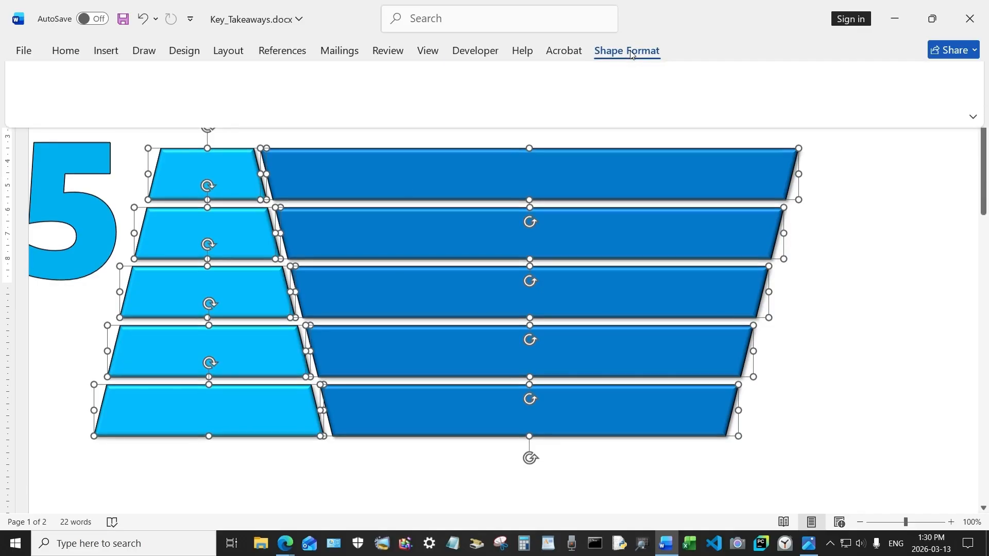
pyautogui.click(842, 90)
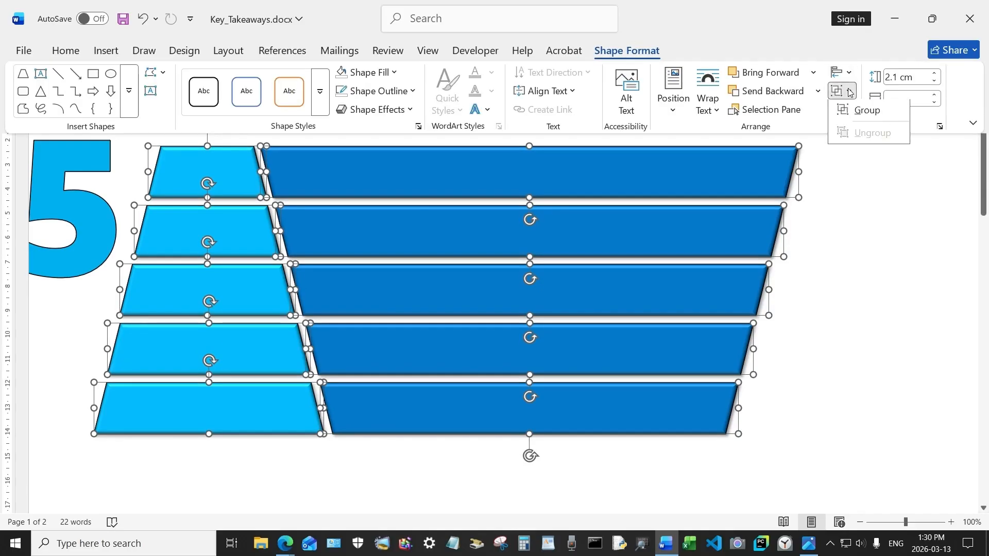
pyautogui.click(862, 111)
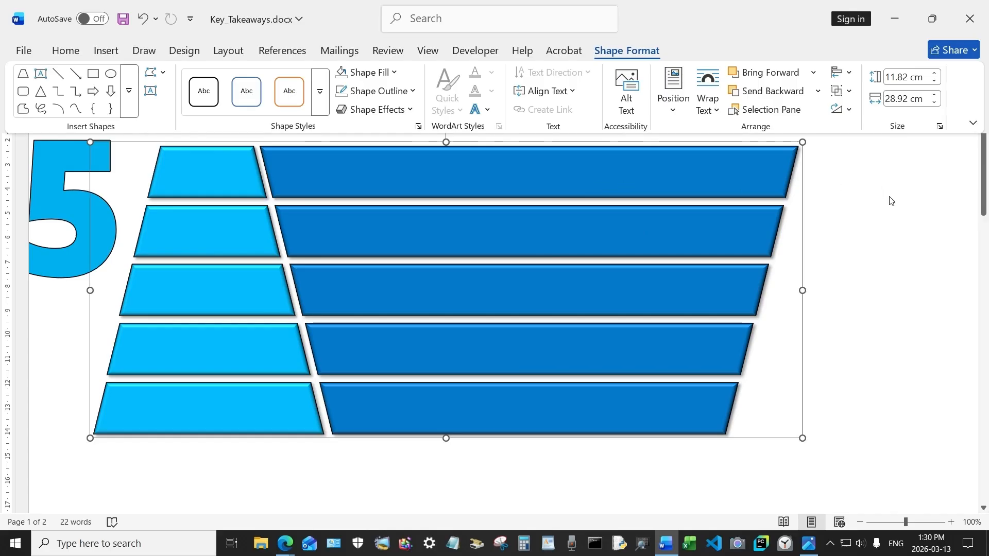
# Fix the trapezoid group's position on the page and shift it to the right to make room for the 5.
pyautogui.scroll(1, 892, 201)
pyautogui.click(690, 200)
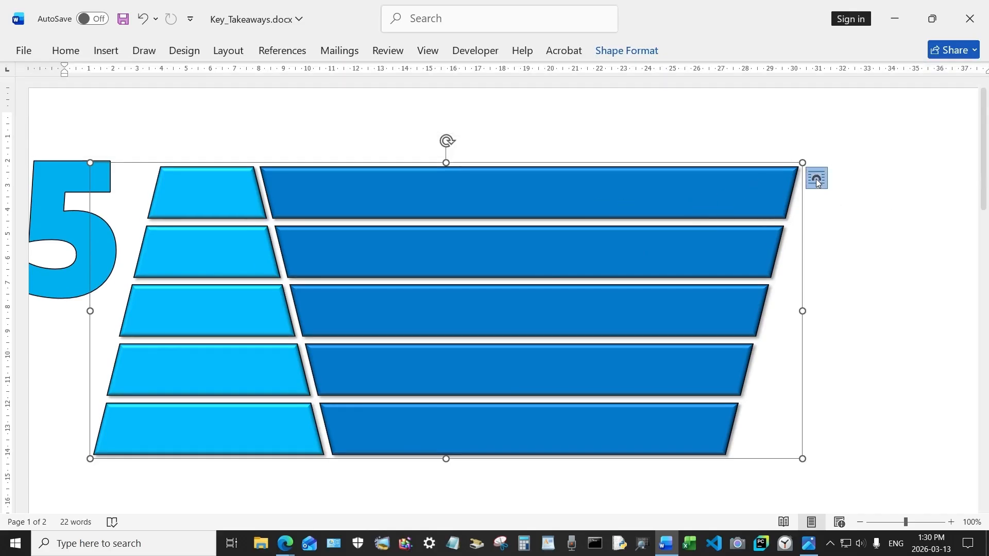
pyautogui.click(817, 181)
pyautogui.click(871, 366)
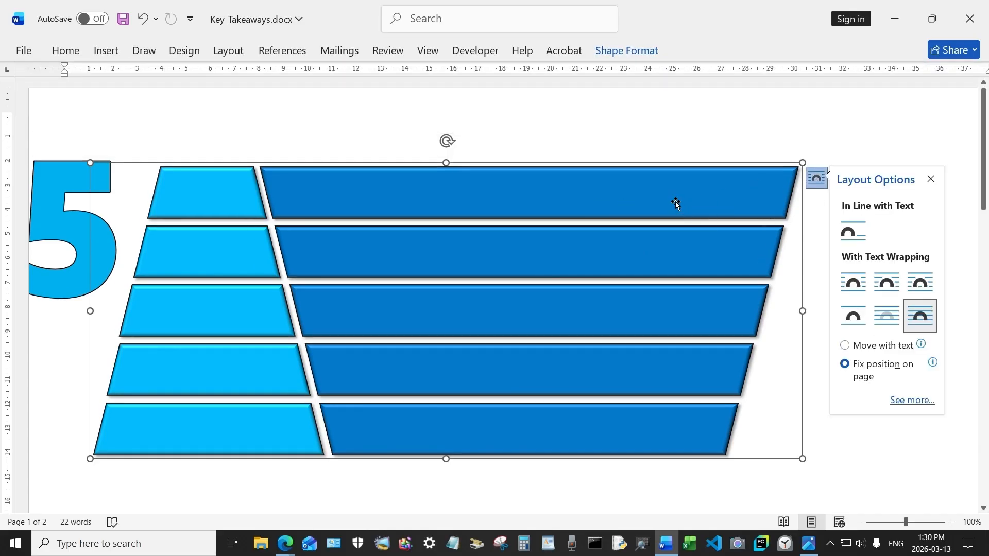
pyautogui.moveTo(676, 203); pyautogui.dragTo(744, 201)
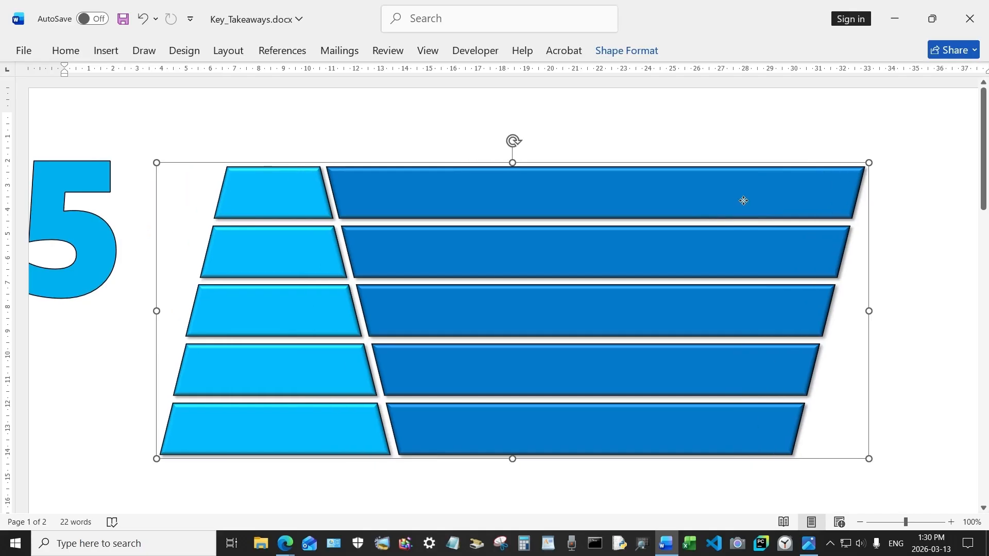
# Place the 5 beside the upper left of the trapezoids and give its text the fourth bevel preset in the first row.
pyautogui.click(142, 166)
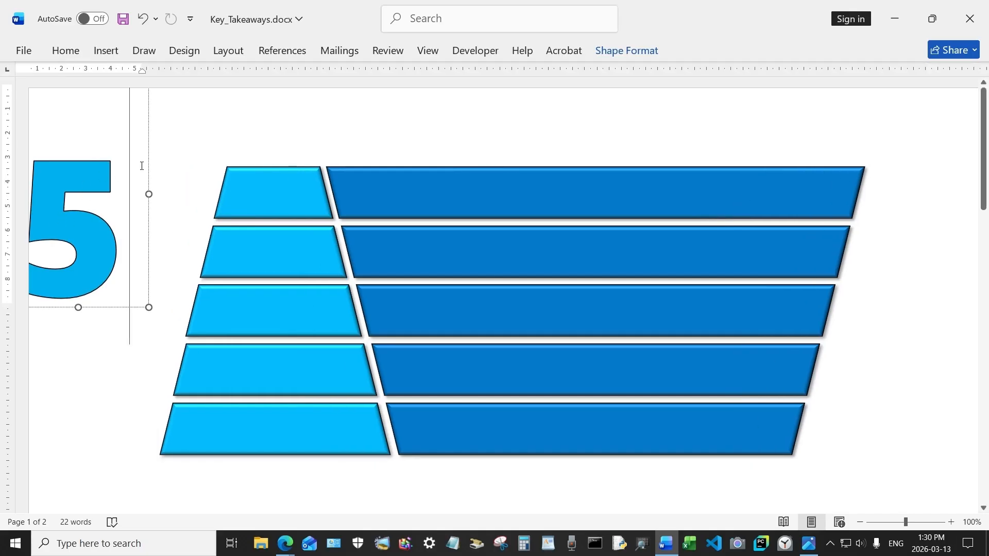
pyautogui.moveTo(149, 163); pyautogui.dragTo(228, 134)
pyautogui.click(637, 58)
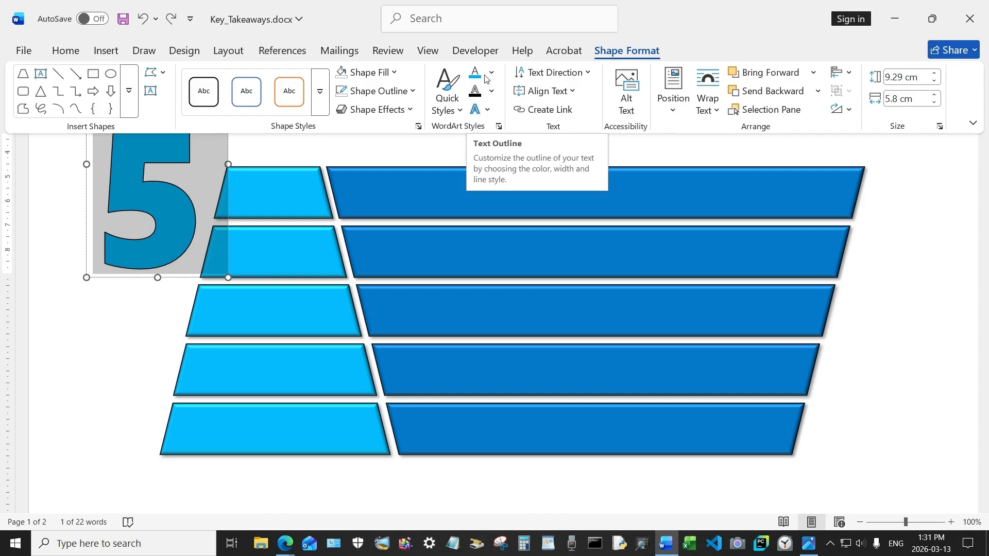
pyautogui.click(400, 110)
pyautogui.click(402, 110)
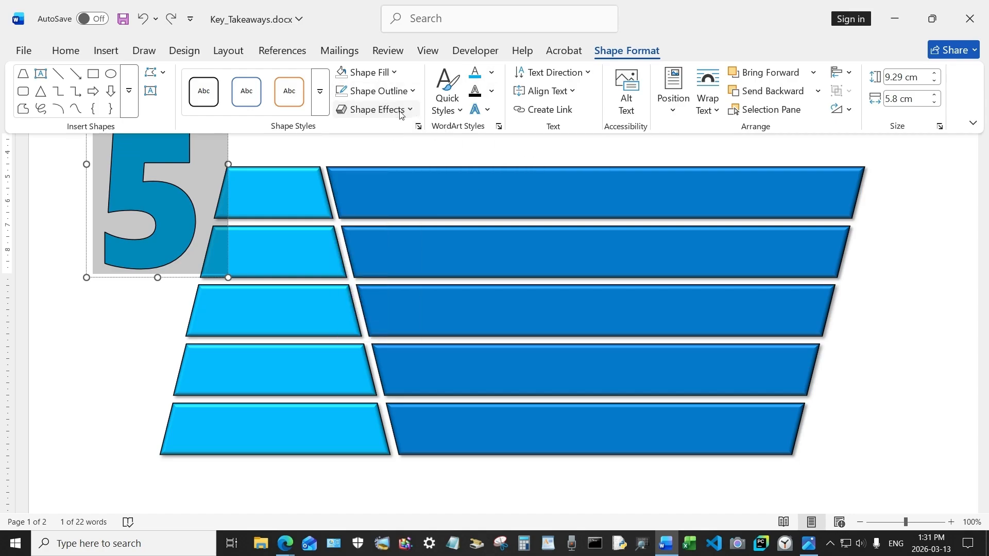
pyautogui.click(488, 111)
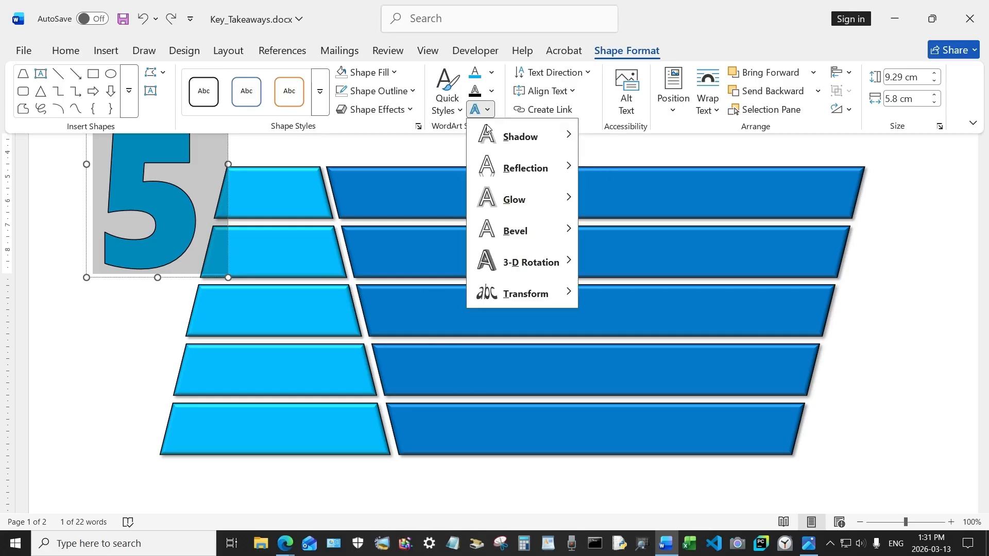
pyautogui.moveTo(495, 230)
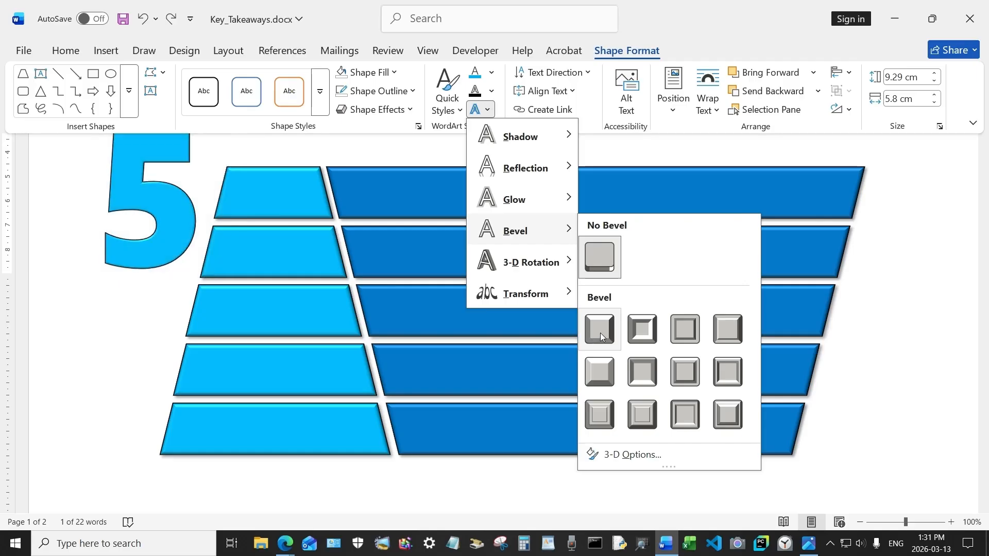
pyautogui.click(729, 333)
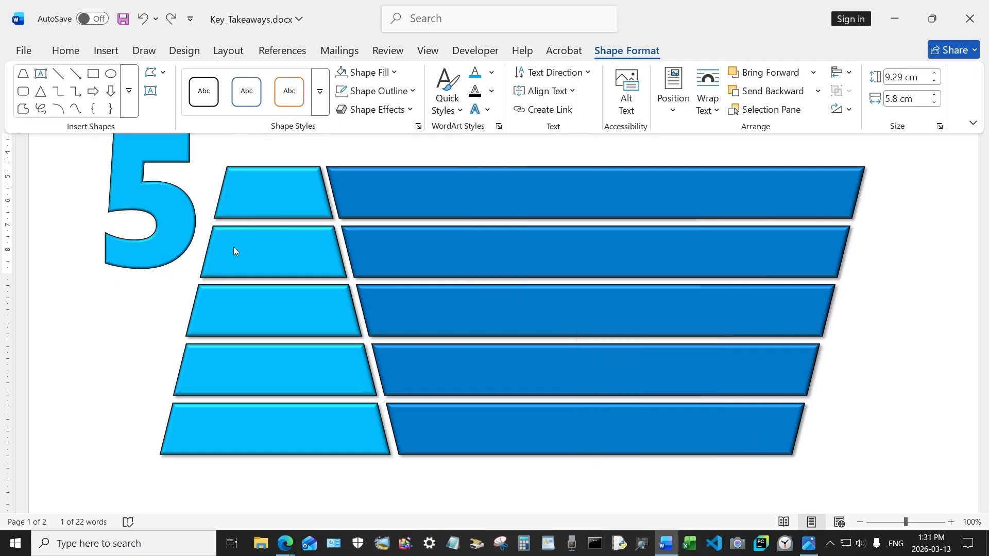
pyautogui.doubleClick(611, 51)
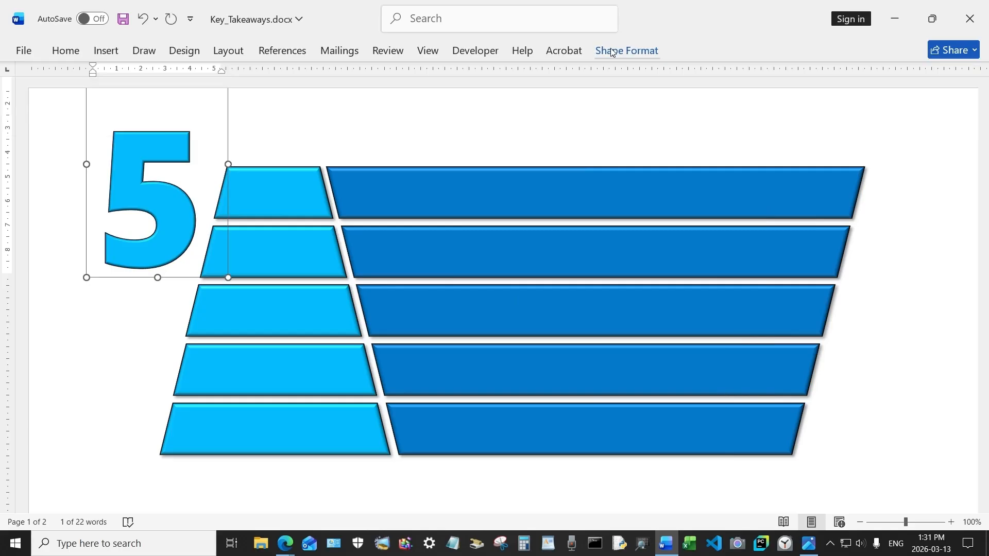
# Add the first outer shadow preset, cast at 45° to the lower right, to the digit 5's text.
pyautogui.rightClick(123, 199)
pyautogui.click(175, 517)
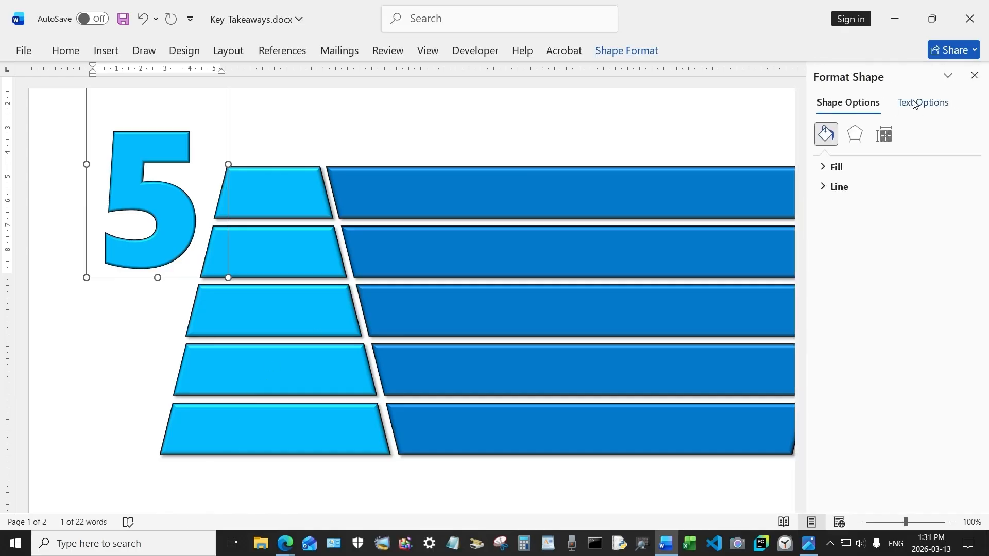
pyautogui.click(915, 104)
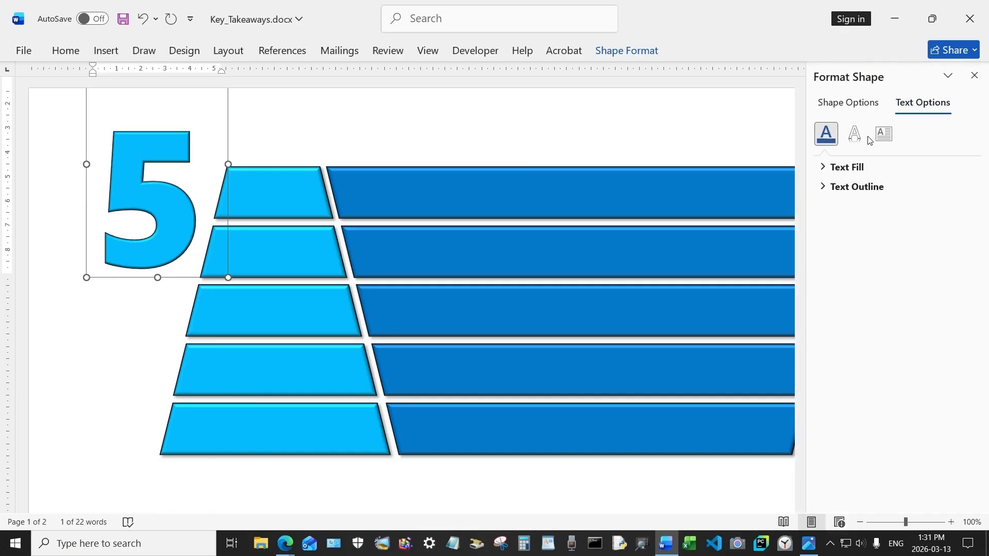
pyautogui.click(854, 134)
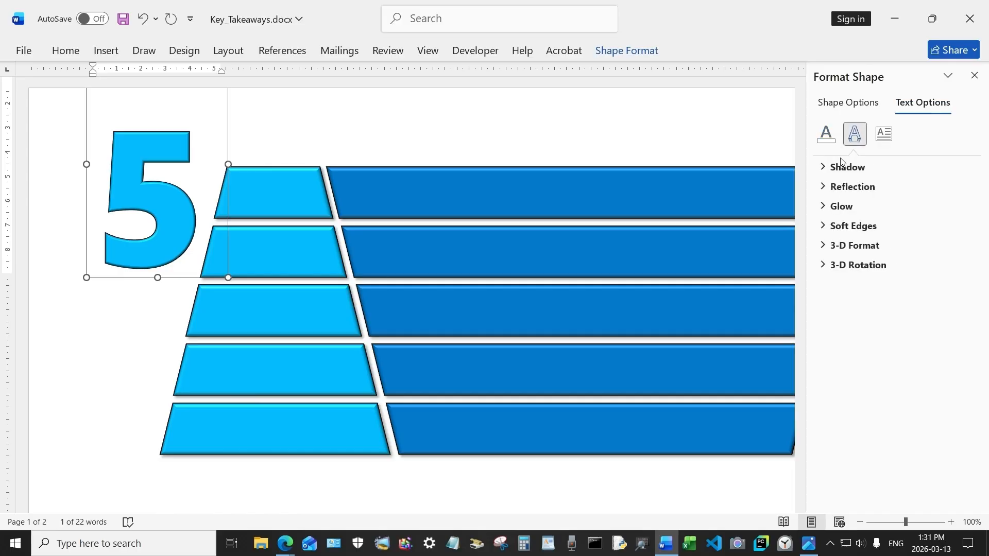
pyautogui.click(824, 170)
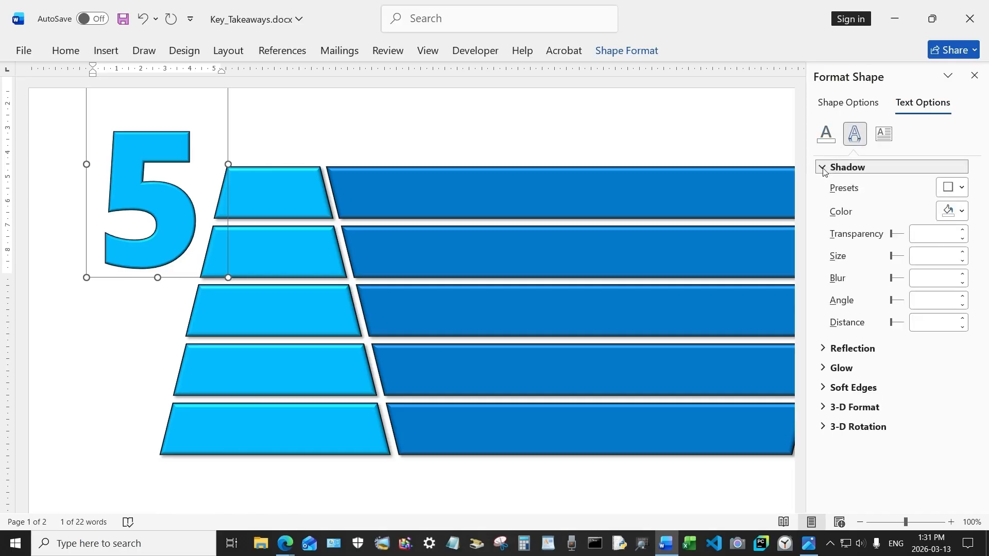
pyautogui.click(961, 190)
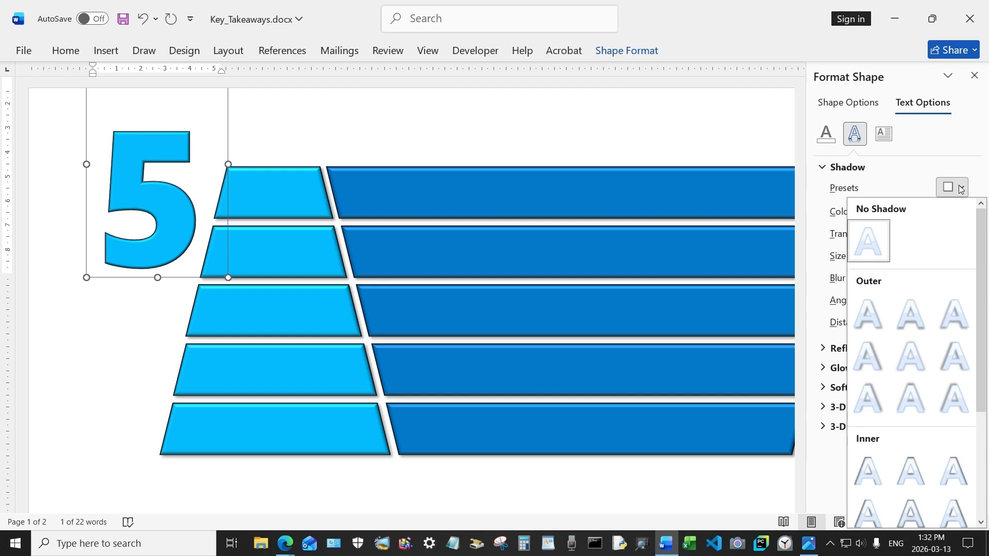
pyautogui.click(868, 314)
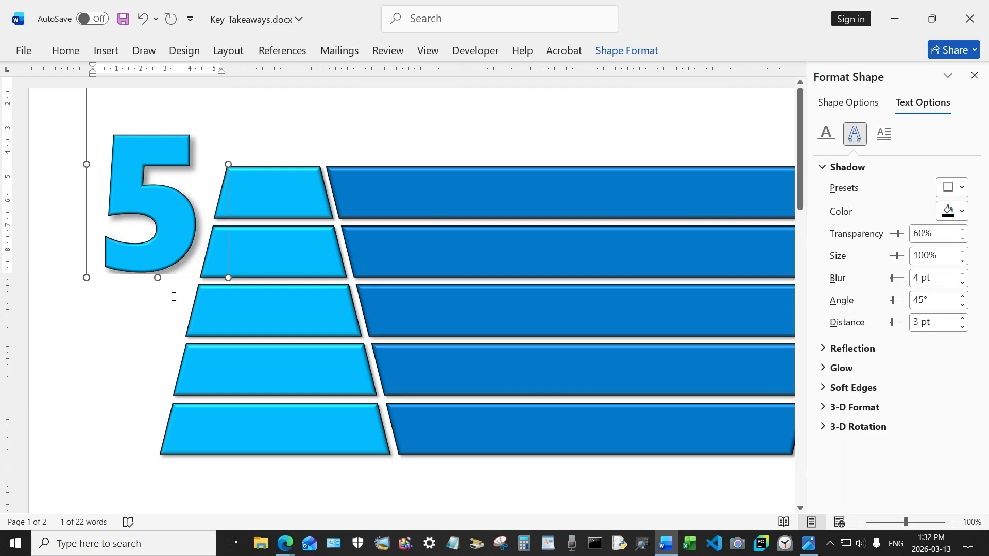
pyautogui.click(87, 331)
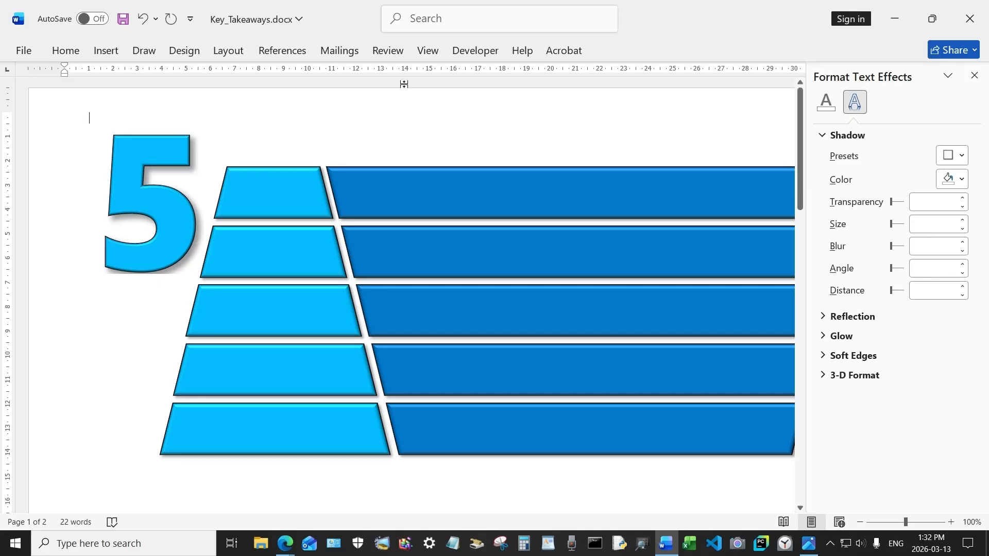
# Insert a text box above the top row of trapezoids, to the right of the 5, and enter KEY in it.
pyautogui.click(106, 50)
pyautogui.click(215, 74)
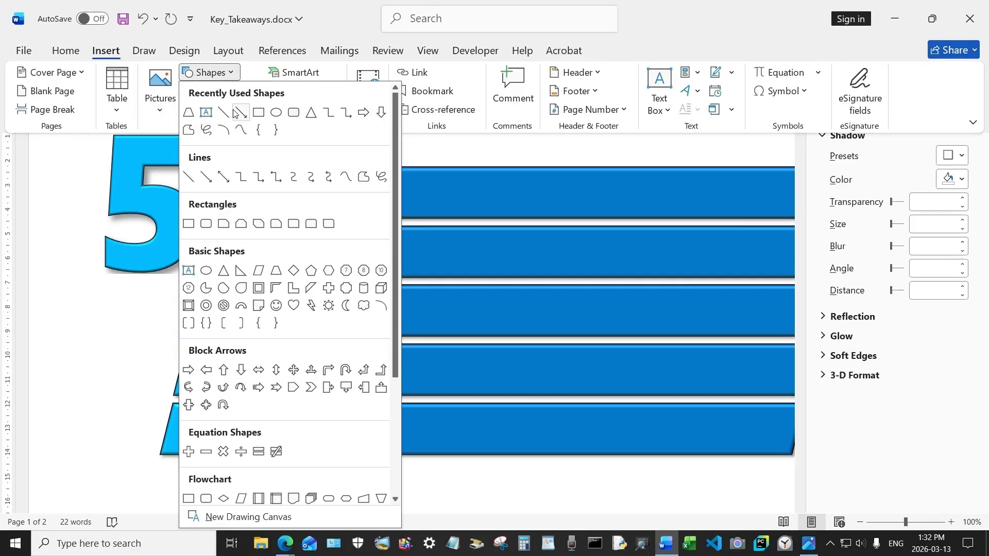
pyautogui.click(206, 113)
pyautogui.moveTo(236, 110); pyautogui.dragTo(373, 149)
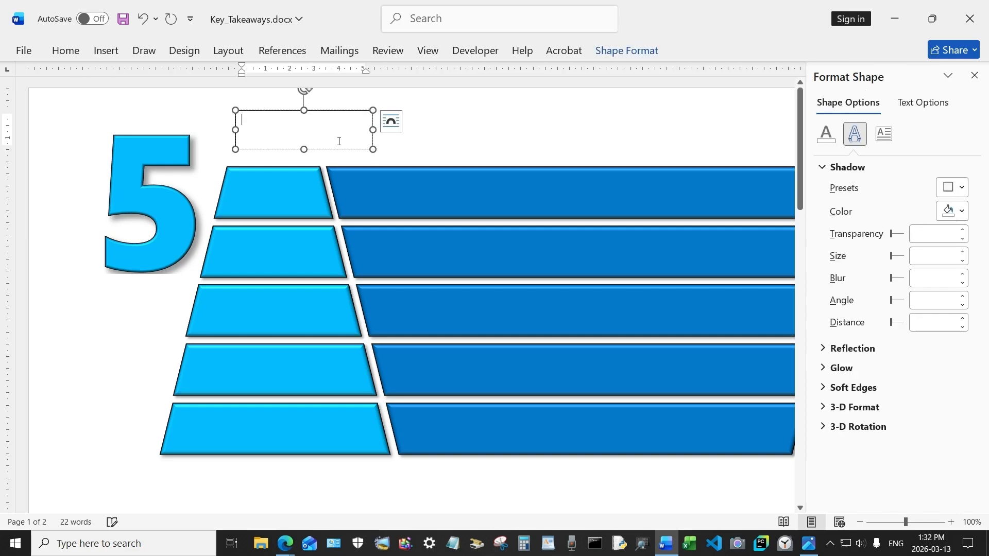
pyautogui.write('KEY')
# Format the word KEY in Segoe UI Black at 42 pt with the standard light blue font colour.
pyautogui.doubleClick(230, 122)
pyautogui.click(299, 78)
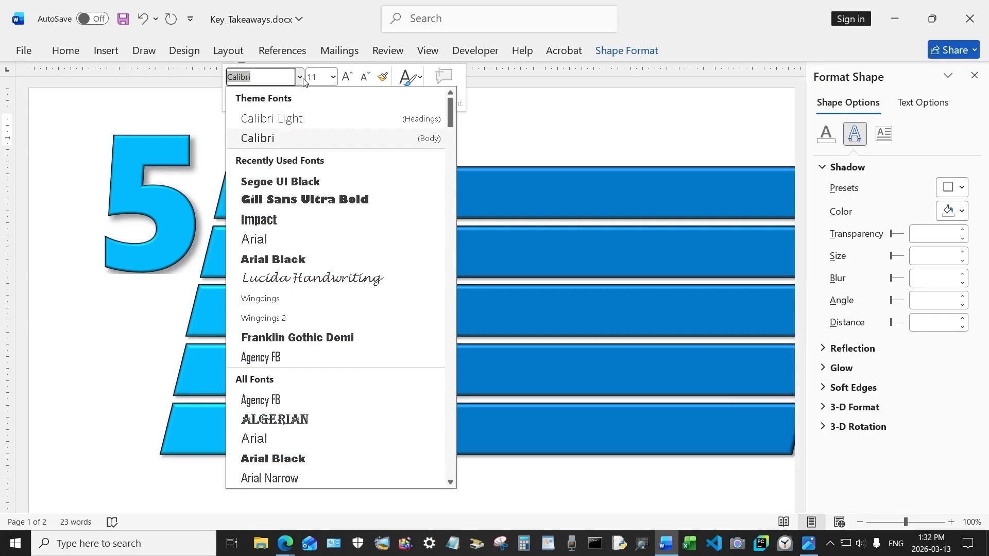
pyautogui.click(283, 182)
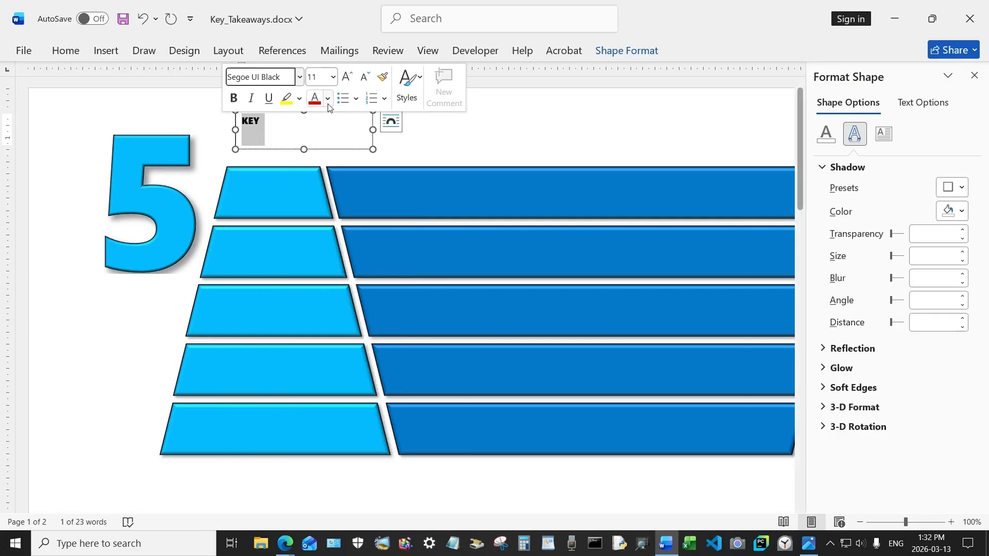
pyautogui.click(334, 77)
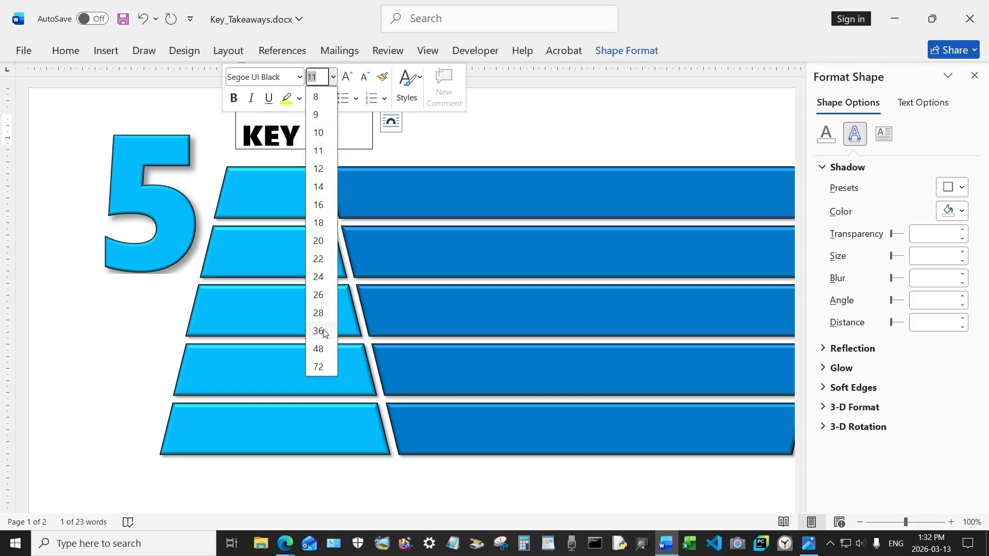
pyautogui.write('42')
pyautogui.press('Return')
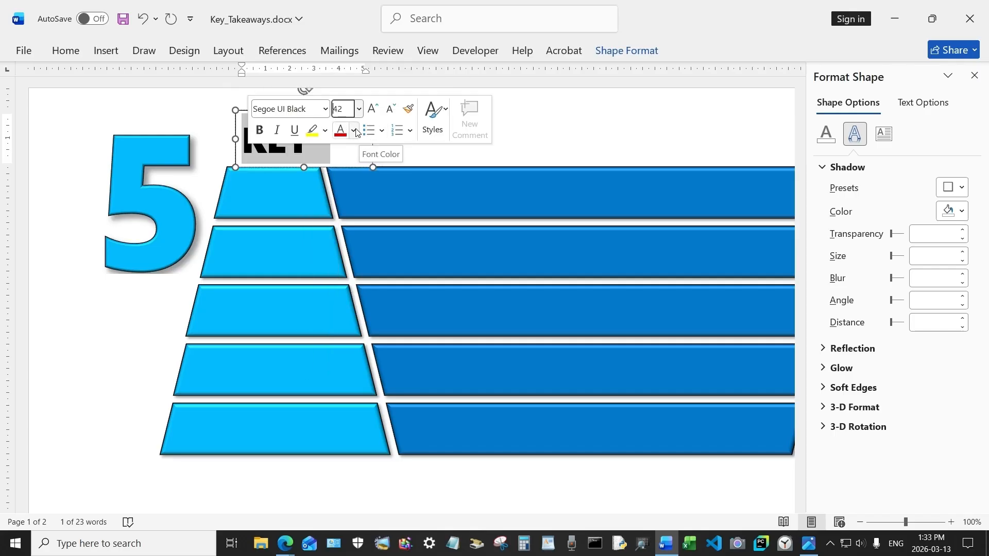
pyautogui.click(355, 131)
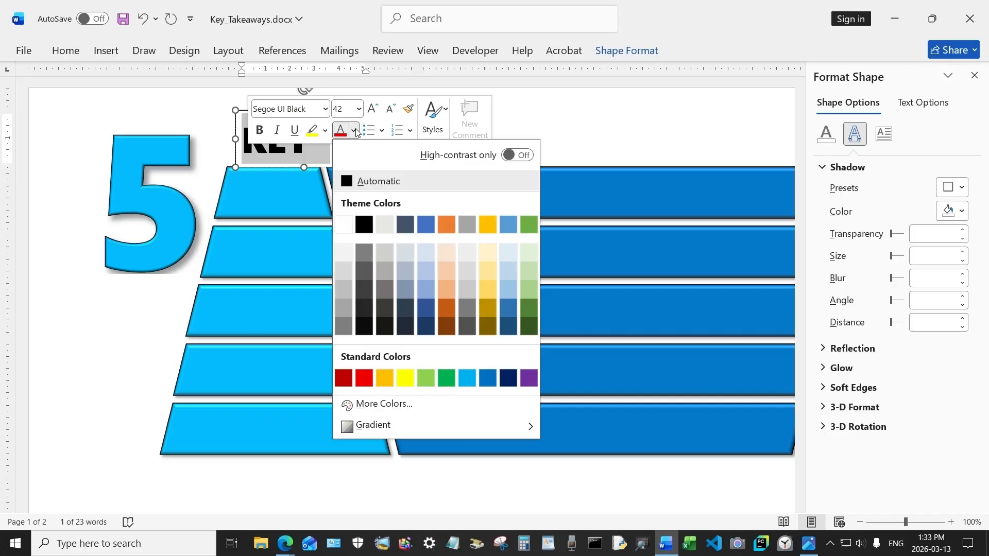
pyautogui.click(469, 379)
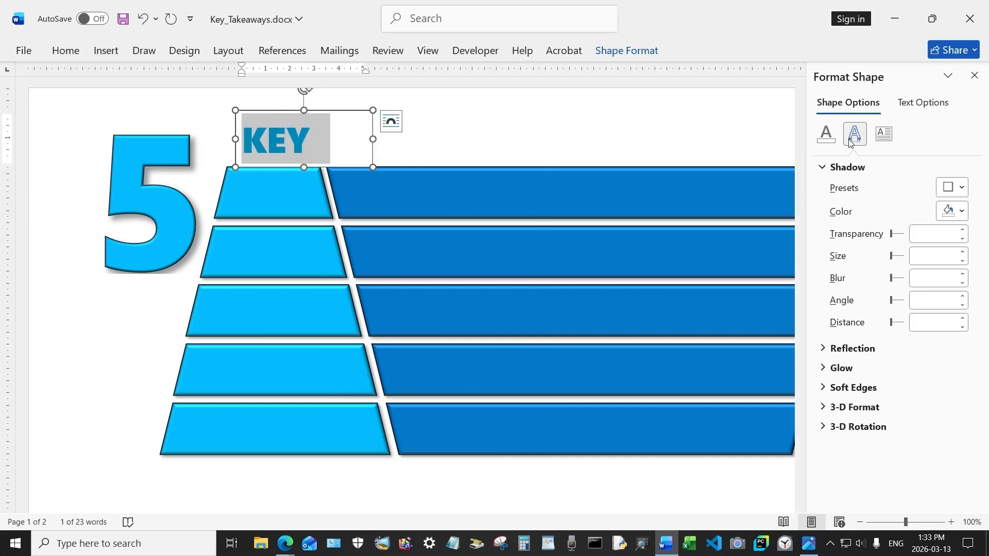
# Give the KEY text a solid black outline 1 pt wide.
pyautogui.click(826, 133)
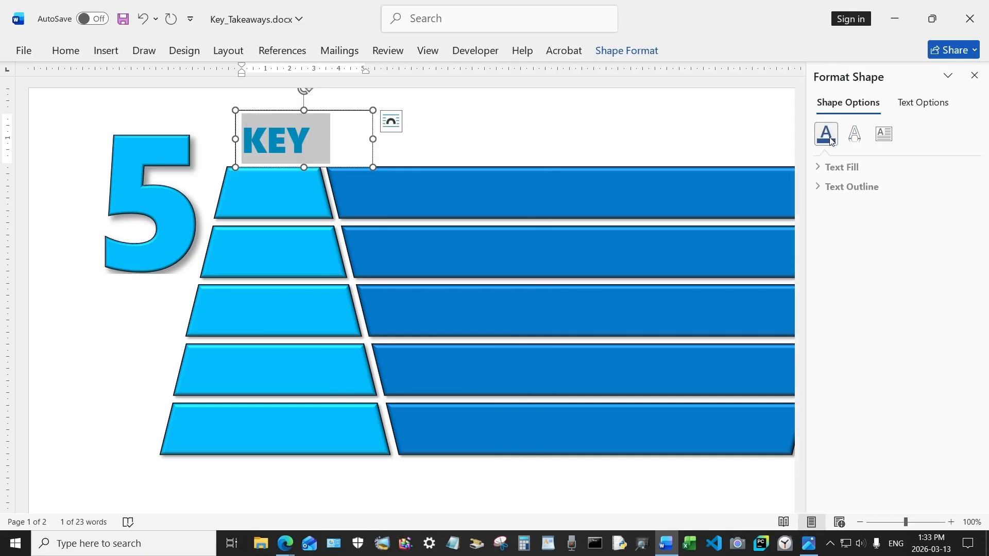
pyautogui.click(827, 187)
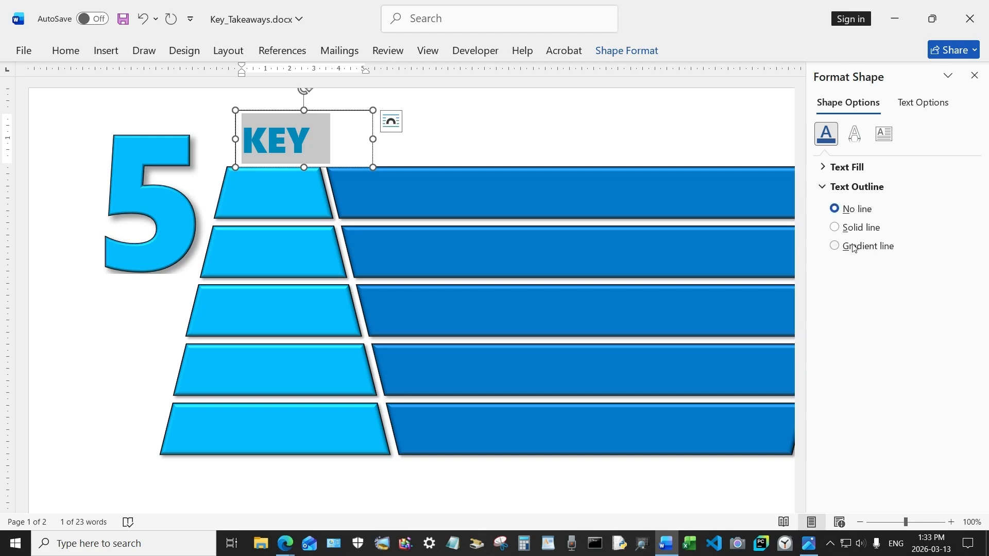
pyautogui.click(835, 227)
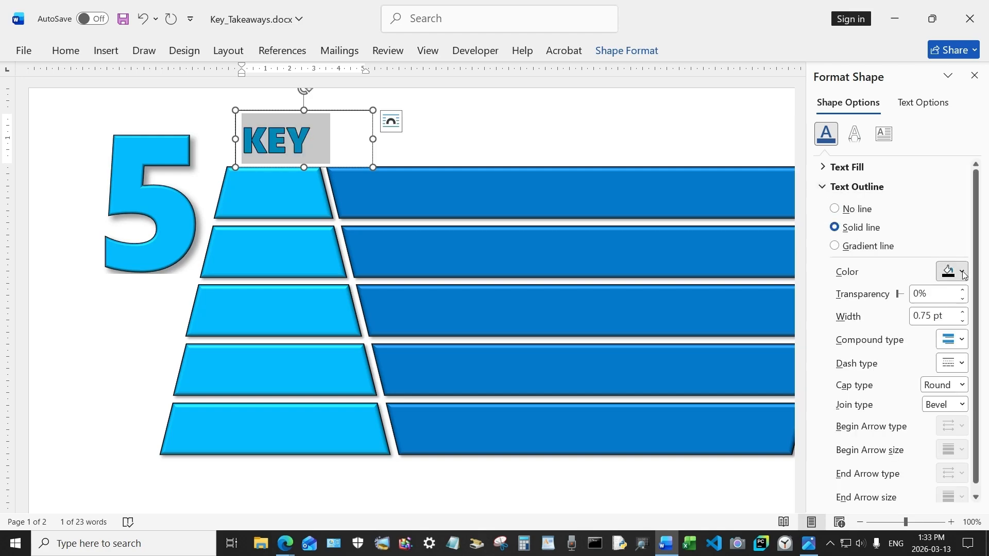
pyautogui.click(962, 273)
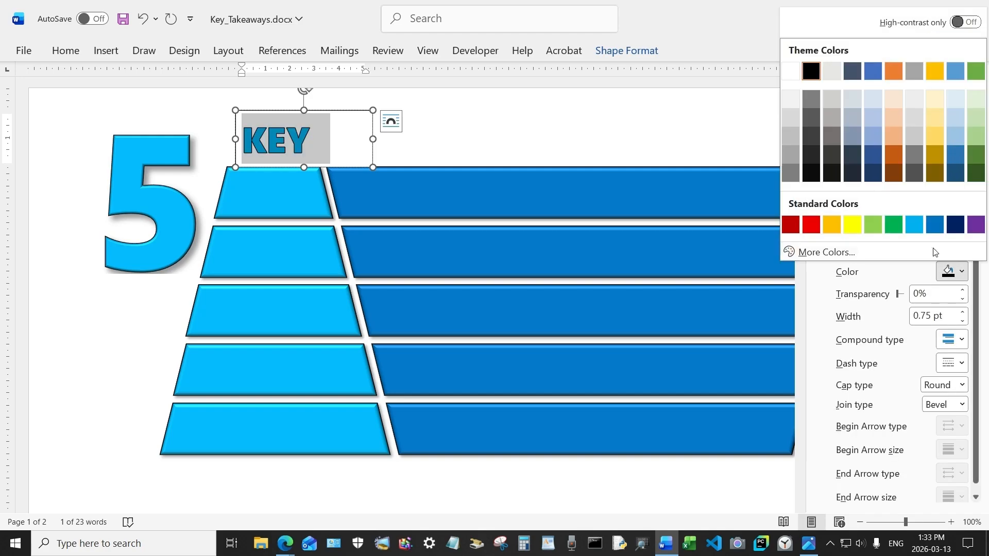
pyautogui.click(816, 73)
pyautogui.click(963, 311)
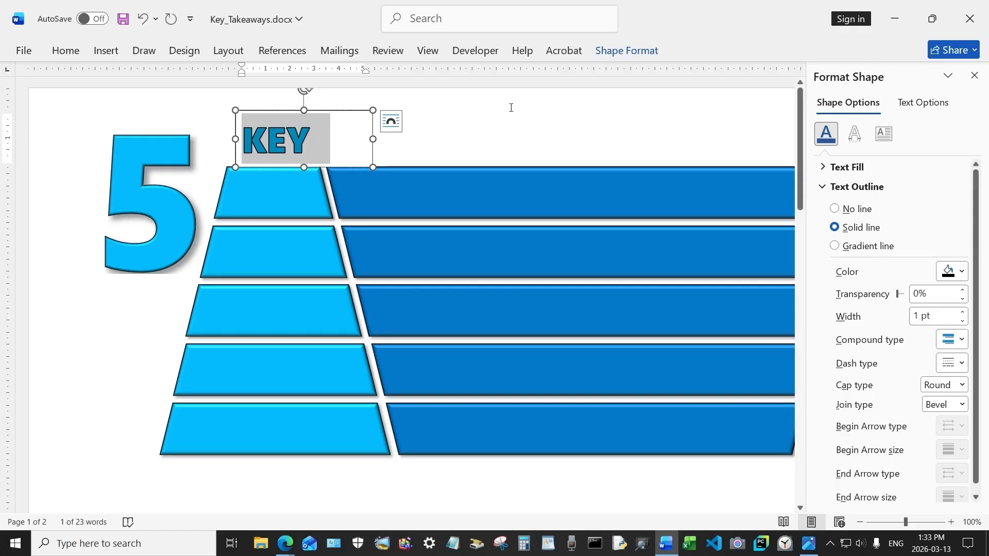
# Apply a top bevel preset 6.5 pt wide and 3 pt high to the KEY text.
pyautogui.click(644, 51)
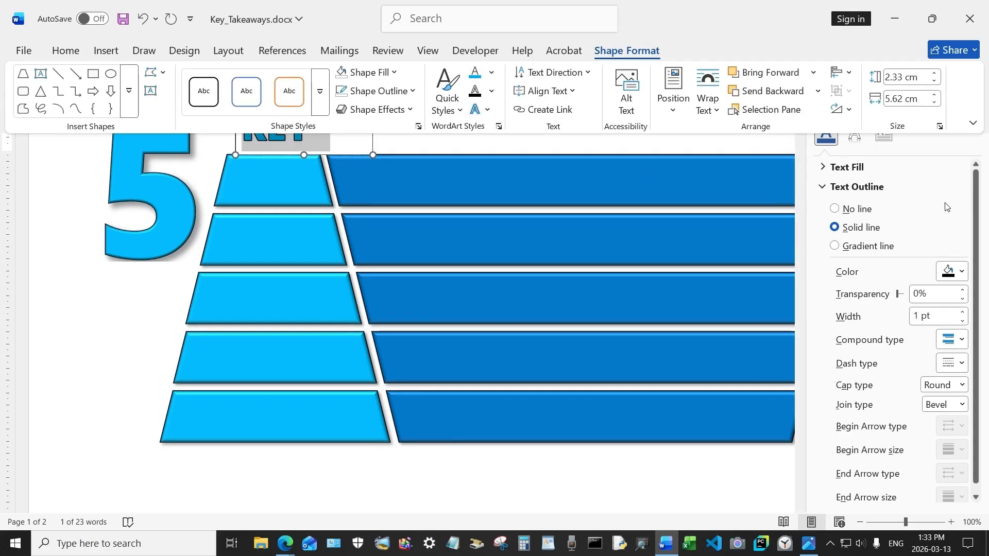
pyautogui.click(854, 143)
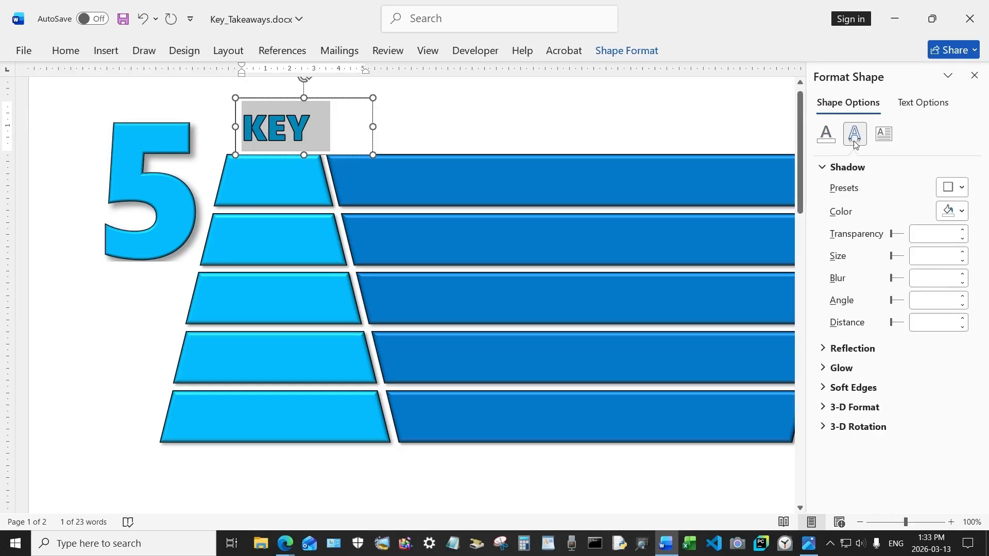
pyautogui.click(922, 106)
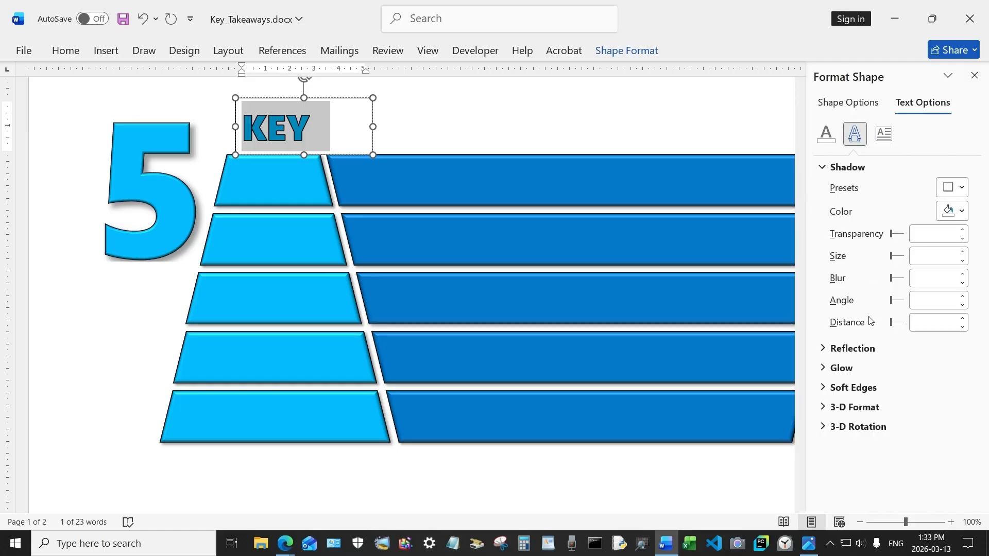
pyautogui.click(831, 406)
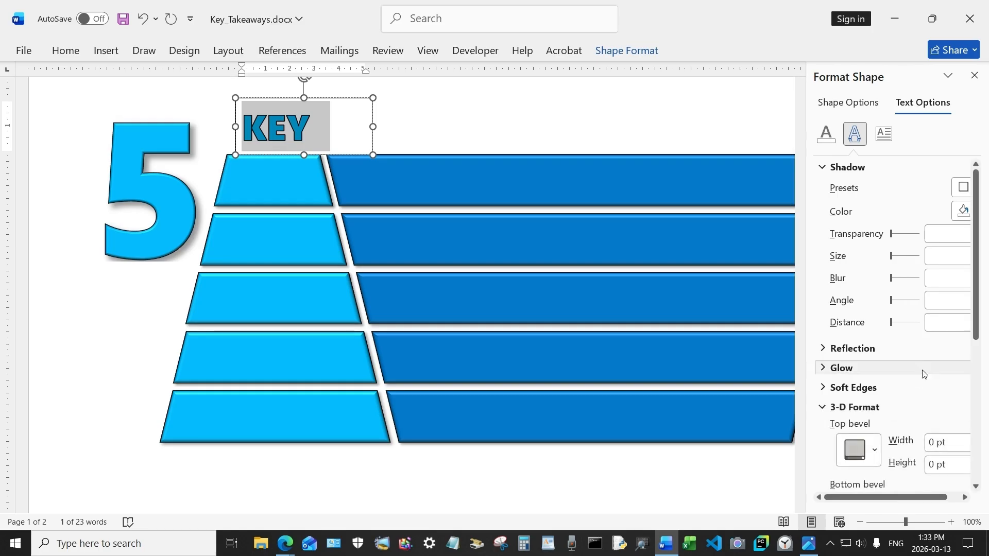
pyautogui.click(874, 389)
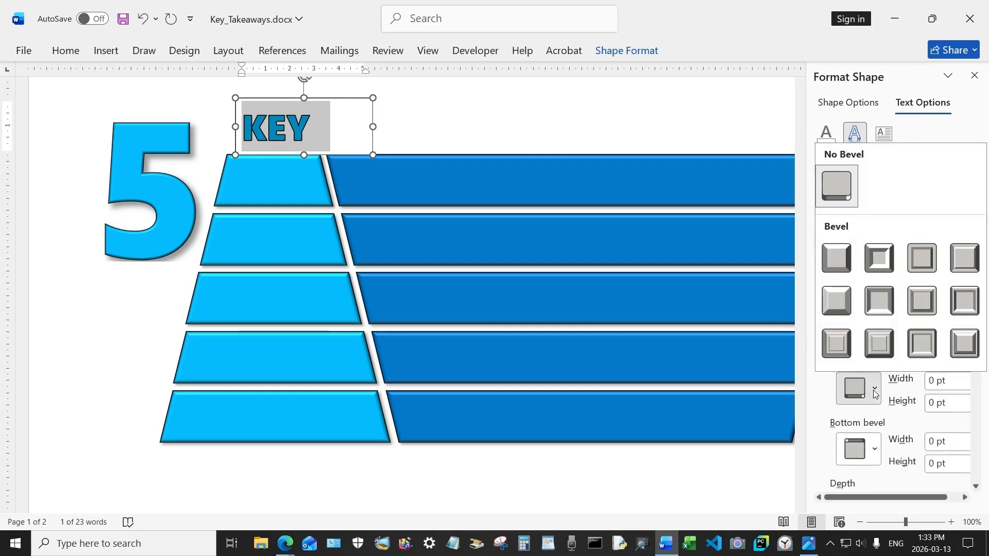
pyautogui.press('Escape')
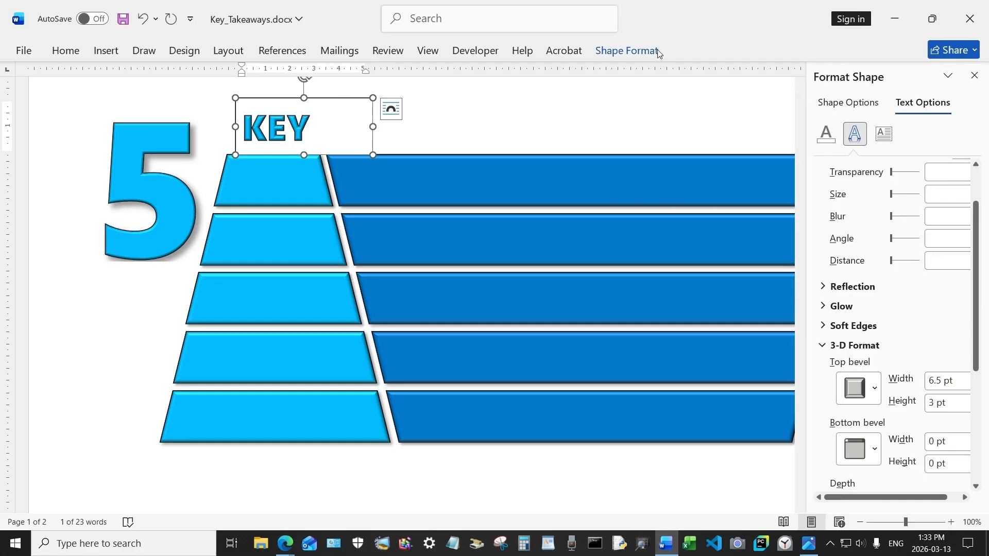
# Remove the KEY text box's fill and outline and shrink it around the word to about 3.41 cm wide and 1.97 cm high.
pyautogui.click(627, 50)
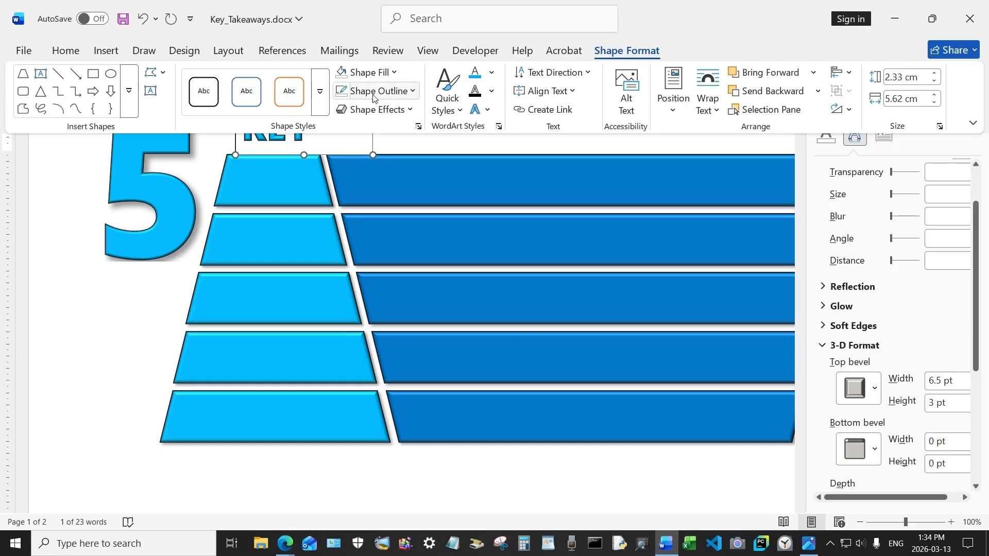
pyautogui.click(369, 73)
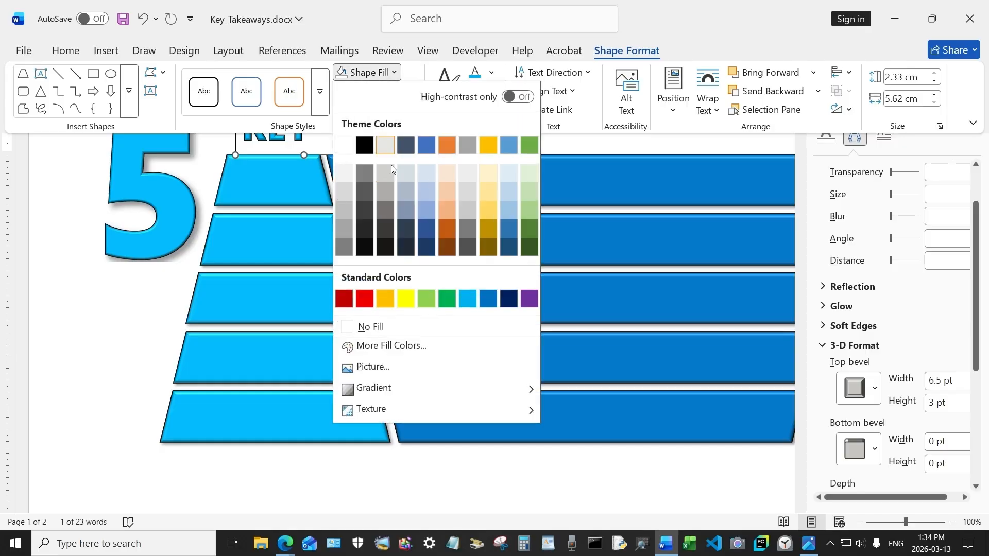
pyautogui.click(386, 328)
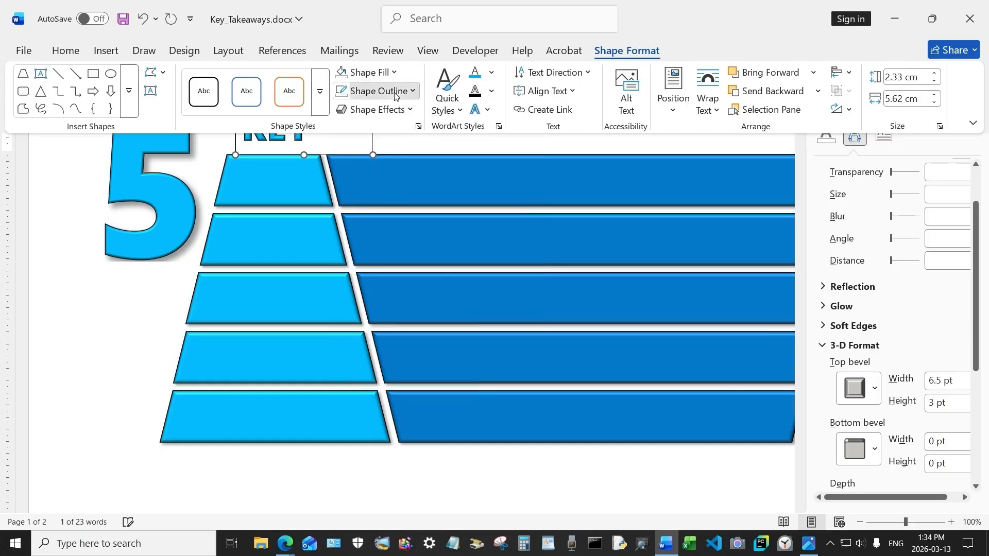
pyautogui.click(376, 91)
pyautogui.click(363, 345)
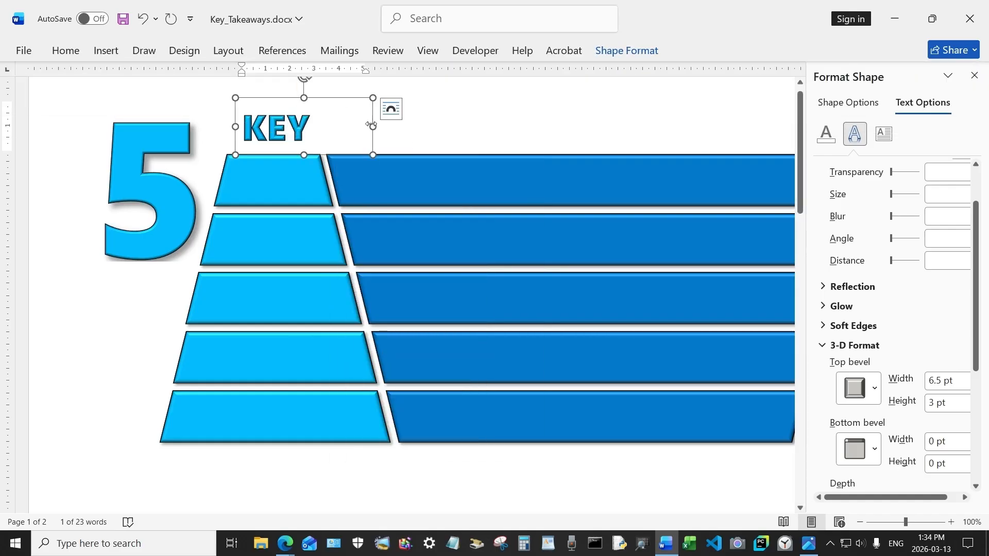
pyautogui.moveTo(371, 125); pyautogui.dragTo(318, 125)
pyautogui.moveTo(277, 98); pyautogui.dragTo(278, 106)
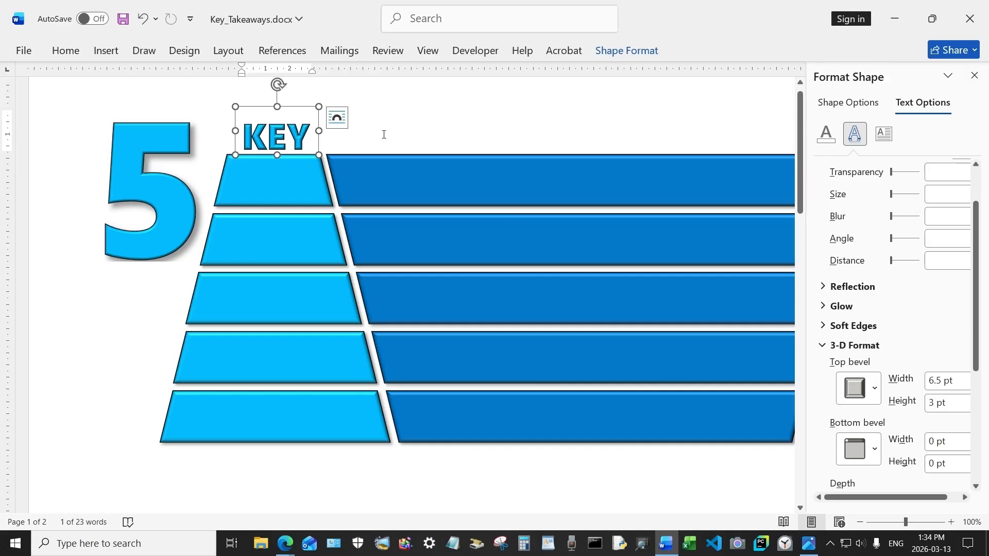
# Italicize the KEY text and add the first outer shadow preset, cast at 45° to the lower right.
pyautogui.moveTo(309, 138); pyautogui.dragTo(240, 138)
pyautogui.click(251, 116)
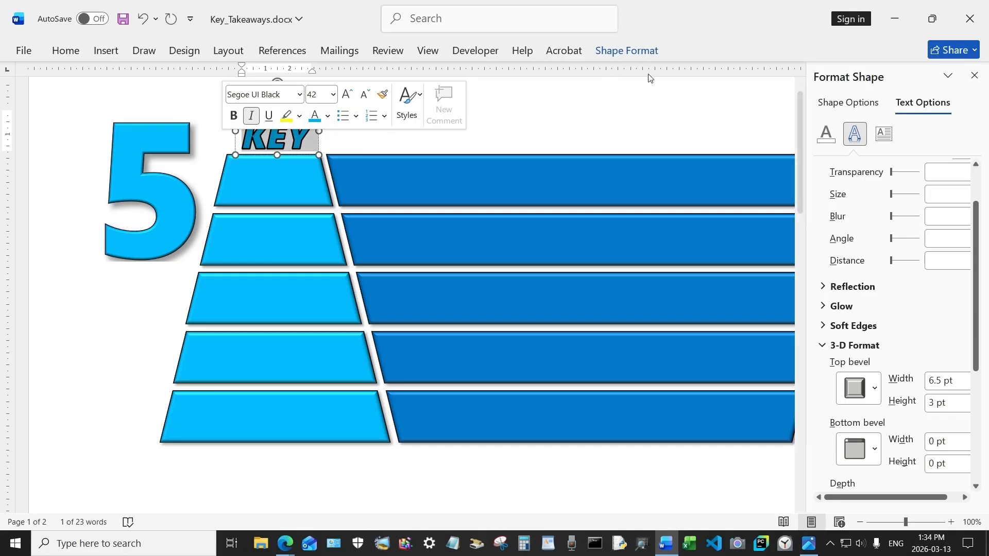
pyautogui.click(617, 54)
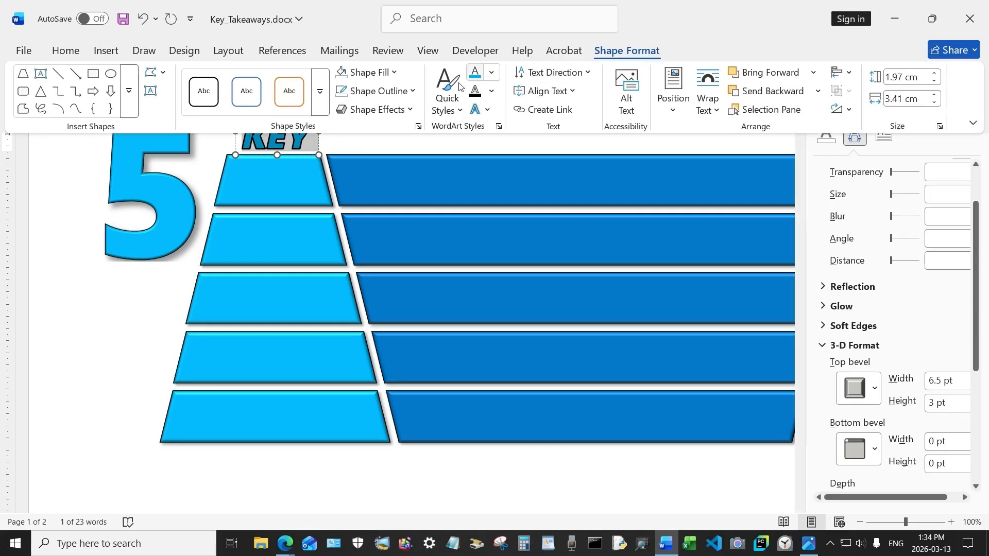
pyautogui.click(488, 110)
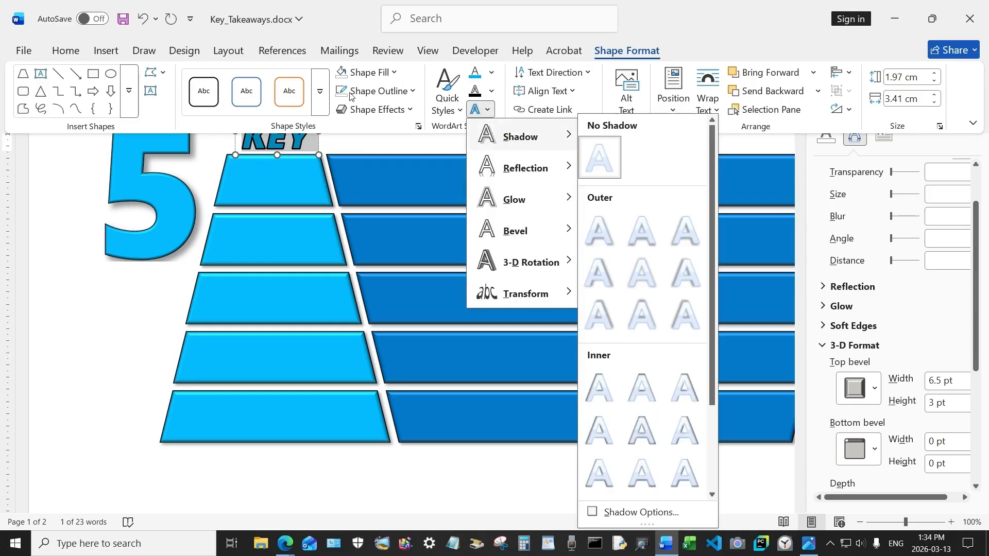
pyautogui.click(595, 226)
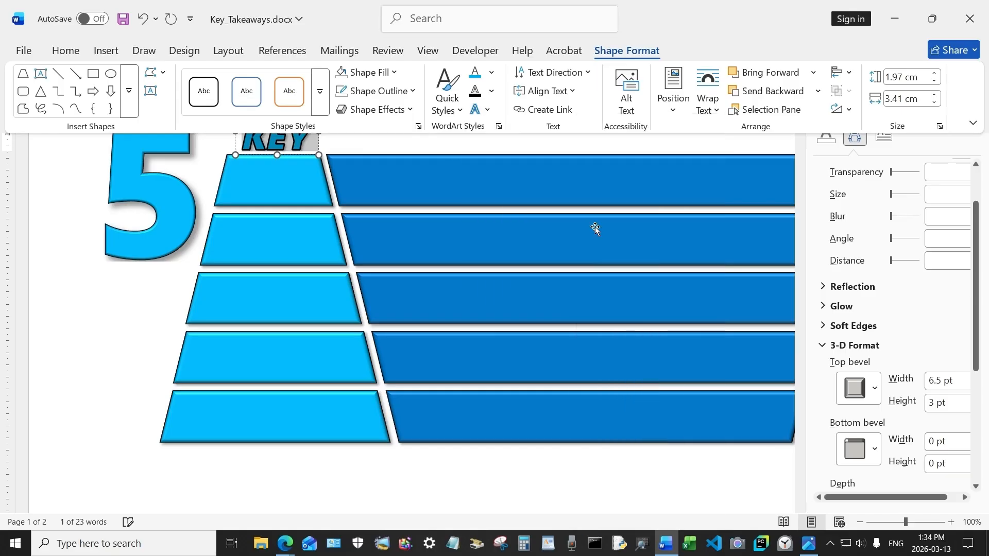
pyautogui.click(376, 131)
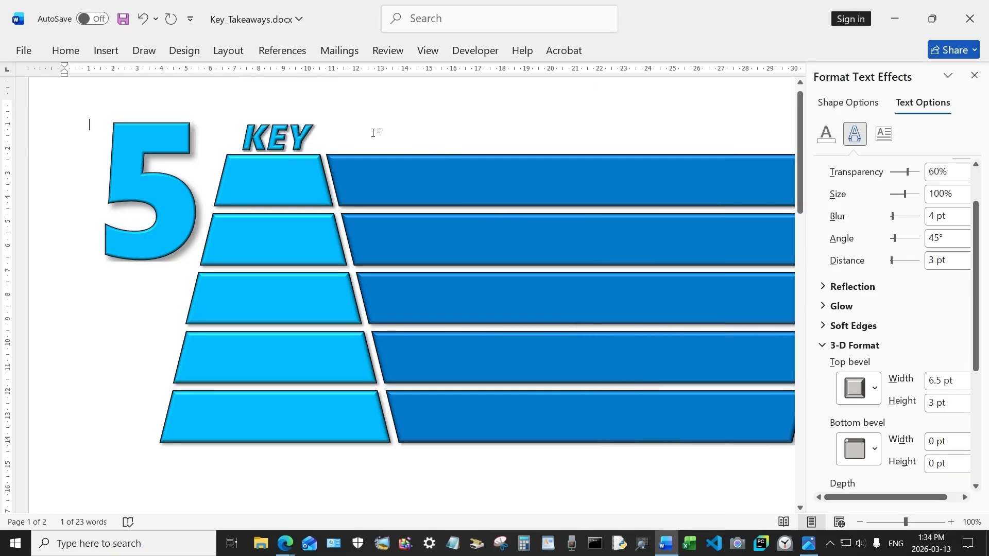
# Fix the KEY text box's position on the page.
pyautogui.click(307, 132)
pyautogui.click(336, 117)
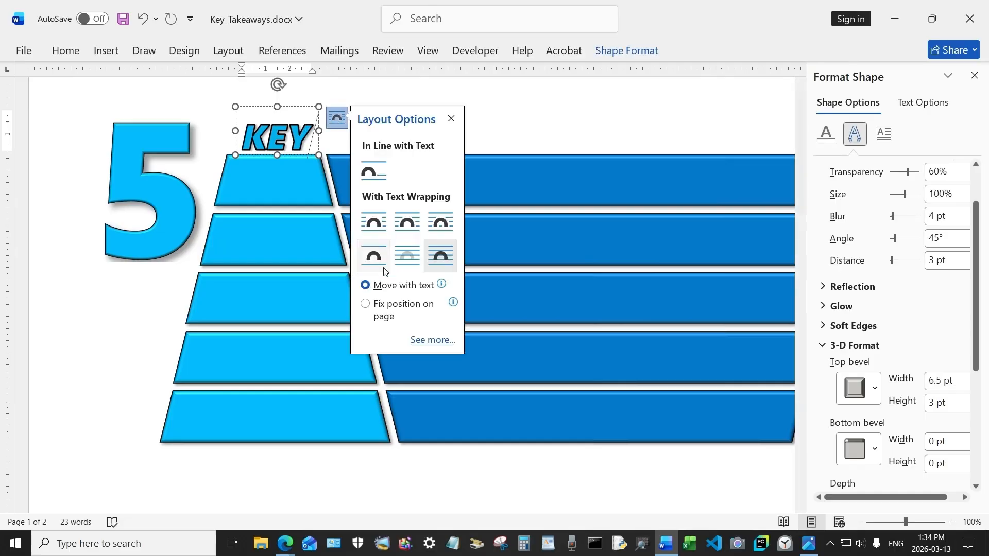
pyautogui.click(366, 303)
pyautogui.click(492, 113)
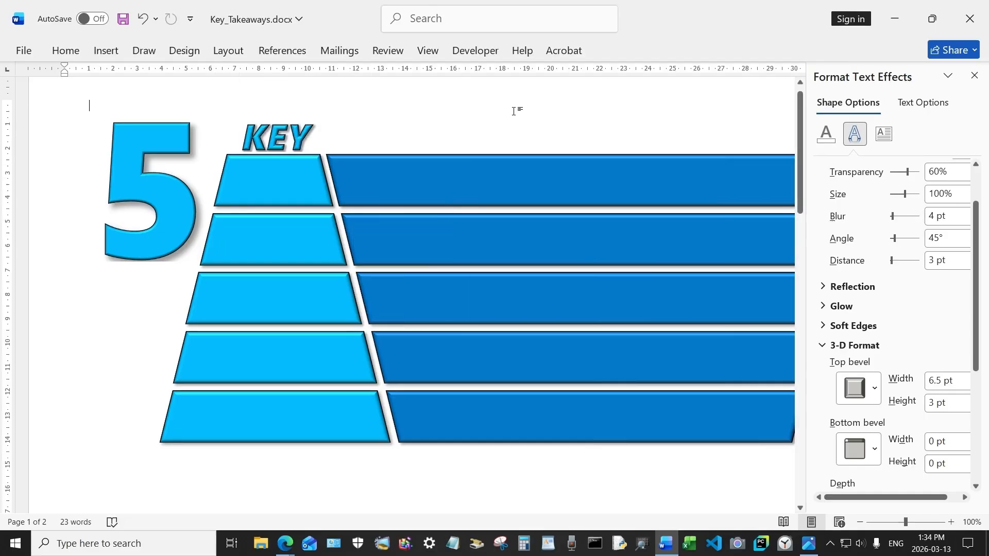
# Duplicate the KEY text box with its source formatting and place the copy to the right of KEY, above the dark blue bars, widened along them.
pyautogui.click(279, 130)
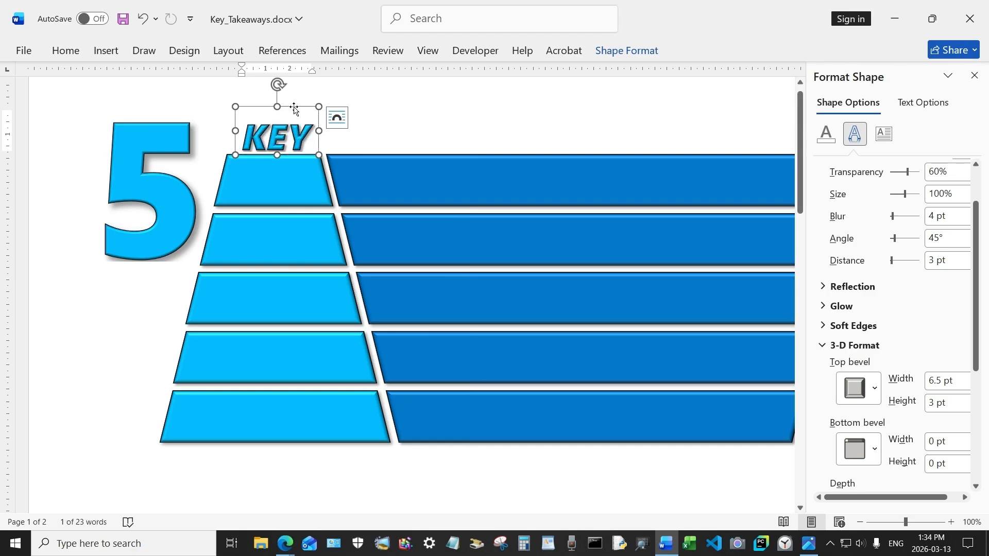
pyautogui.rightClick(294, 109)
pyautogui.click(325, 161)
pyautogui.click(397, 118)
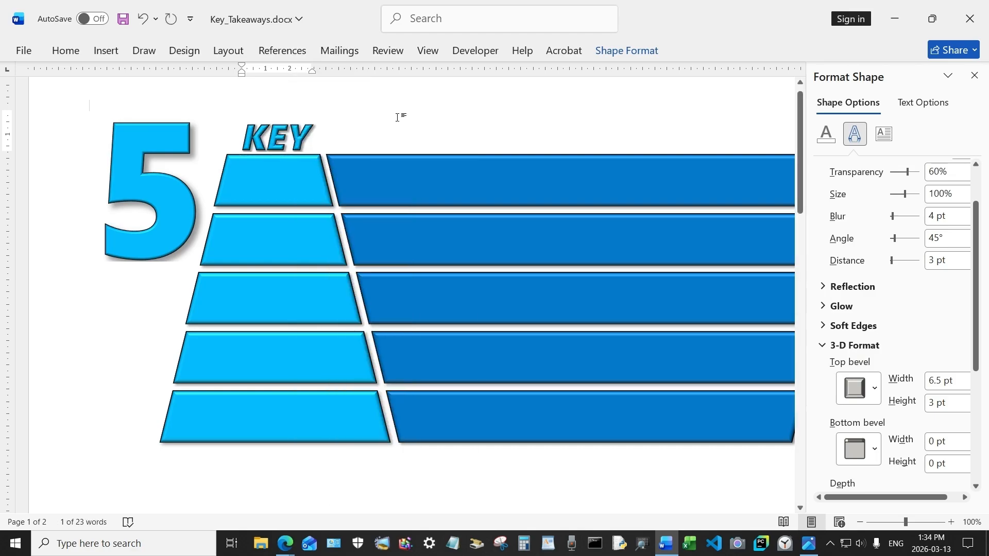
pyautogui.rightClick(397, 118)
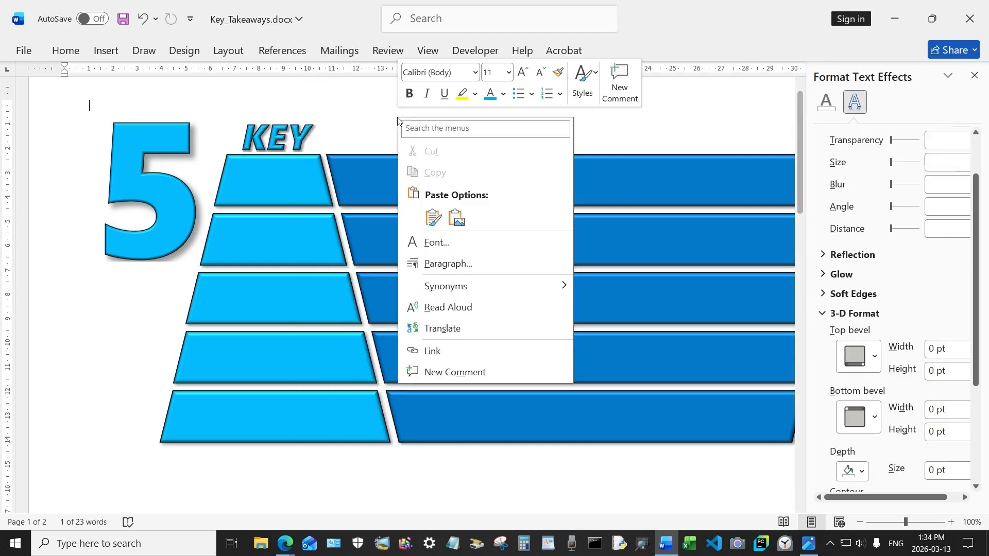
pyautogui.click(434, 218)
pyautogui.moveTo(157, 100); pyautogui.dragTo(768, 131)
# Replace the word in the copied text box above the dark blue bars with TAKEAWAYS.
pyautogui.click(421, 133)
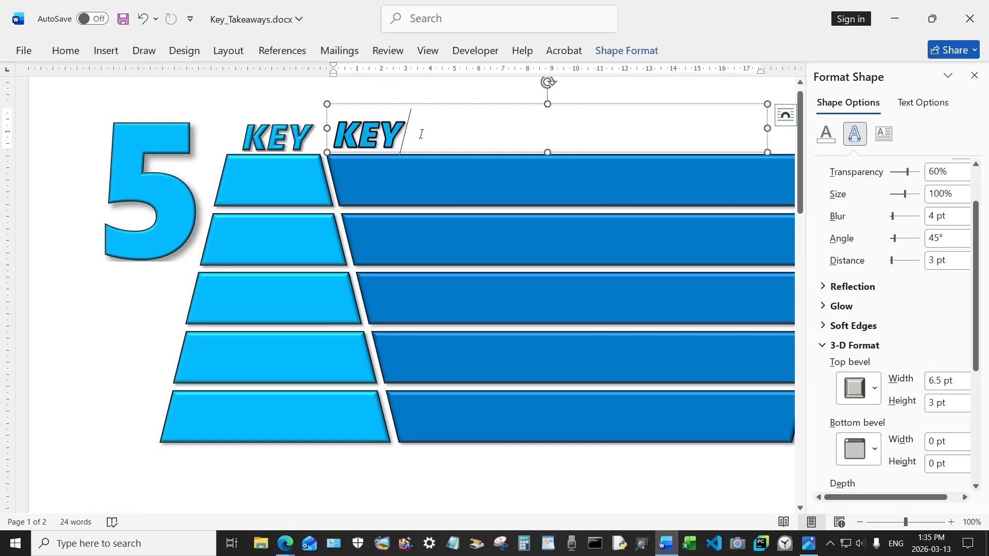
pyautogui.press('BackSpace')
pyautogui.press('BackSpace')
pyautogui.press('BackSpace')
pyautogui.write('TA')
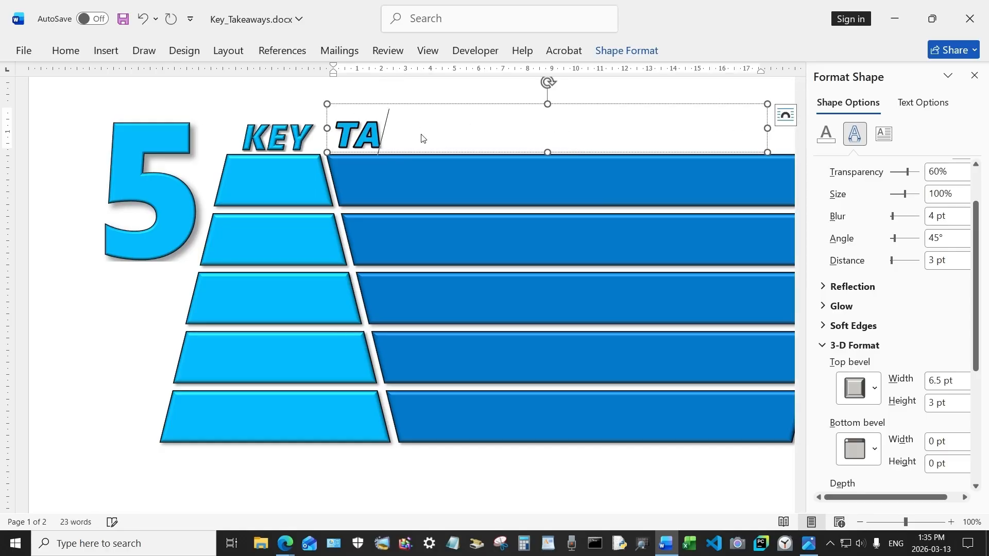
pyautogui.write('KEAWAYA')
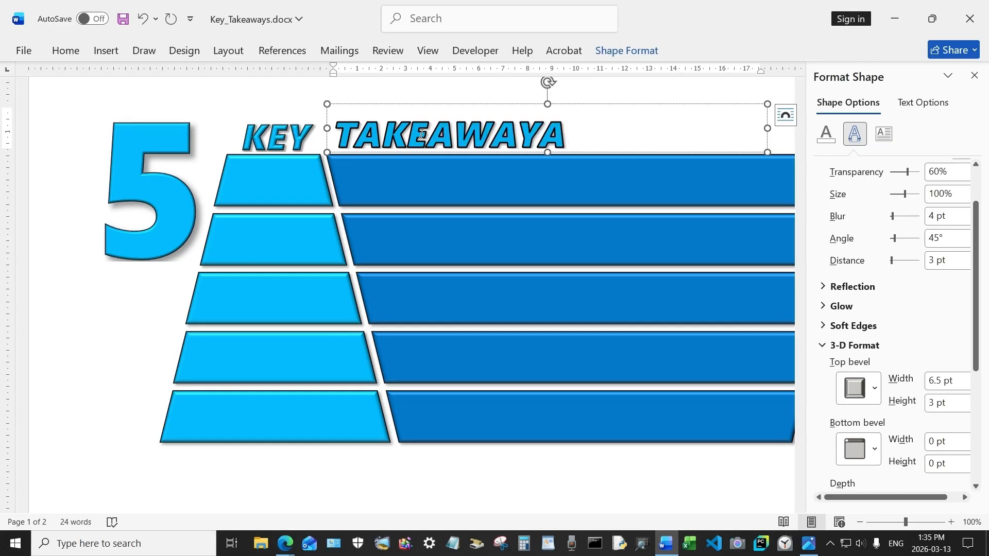
pyautogui.press('BackSpace')
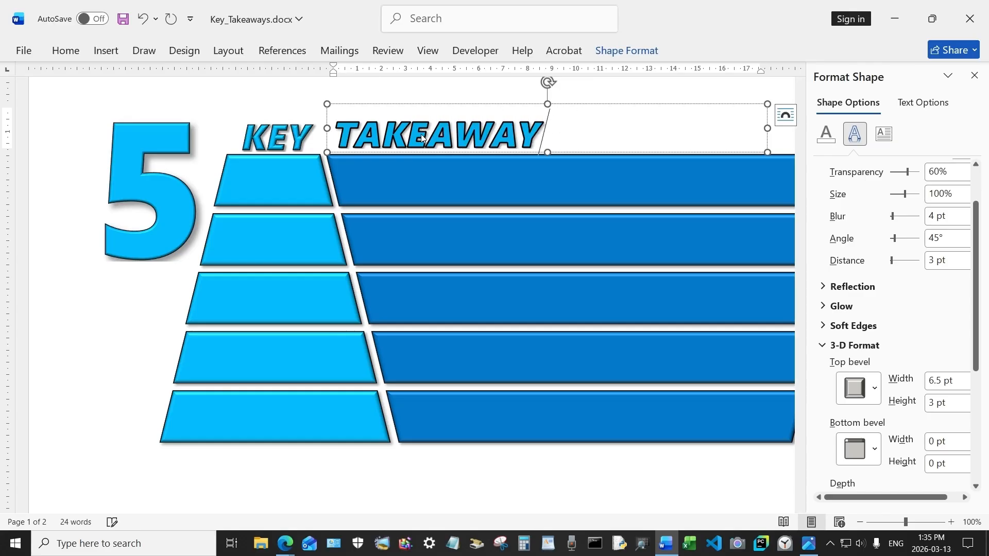
pyautogui.write('s')
pyautogui.press('BackSpace')
pyautogui.write('S')
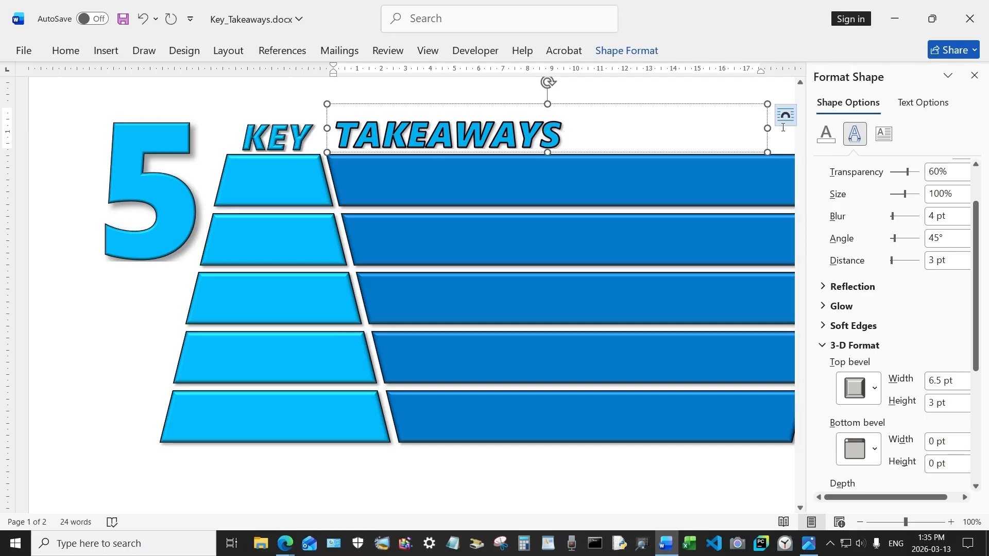
# Narrow the TAKEAWAYS text box to fit closer around the word and recolor its text to the standard Blue.
pyautogui.moveTo(767, 128); pyautogui.dragTo(334, 134)
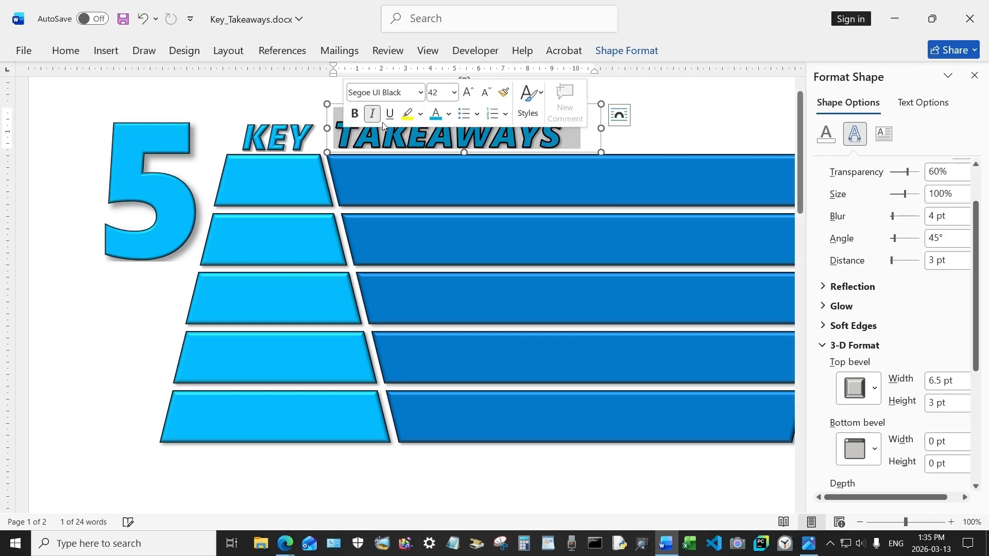
pyautogui.click(450, 118)
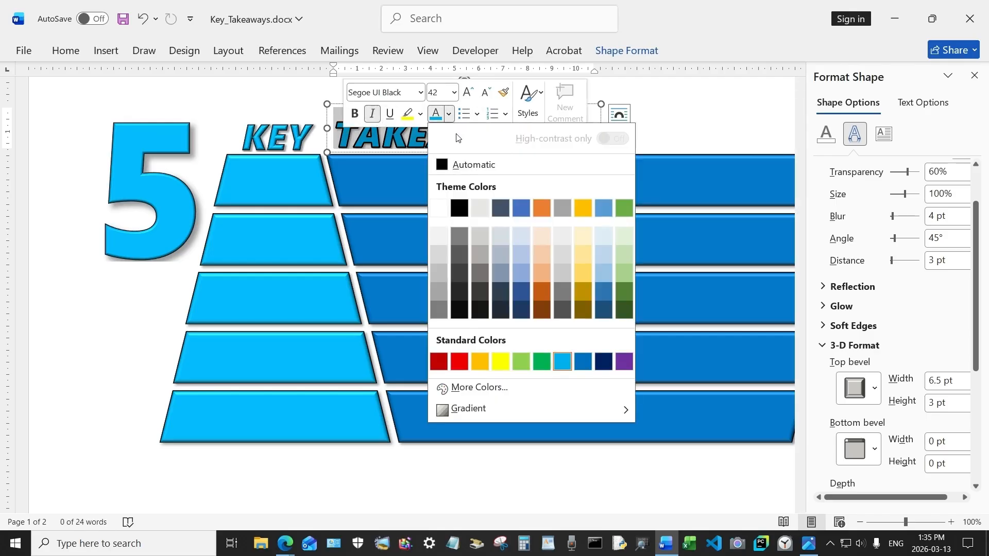
pyautogui.click(572, 358)
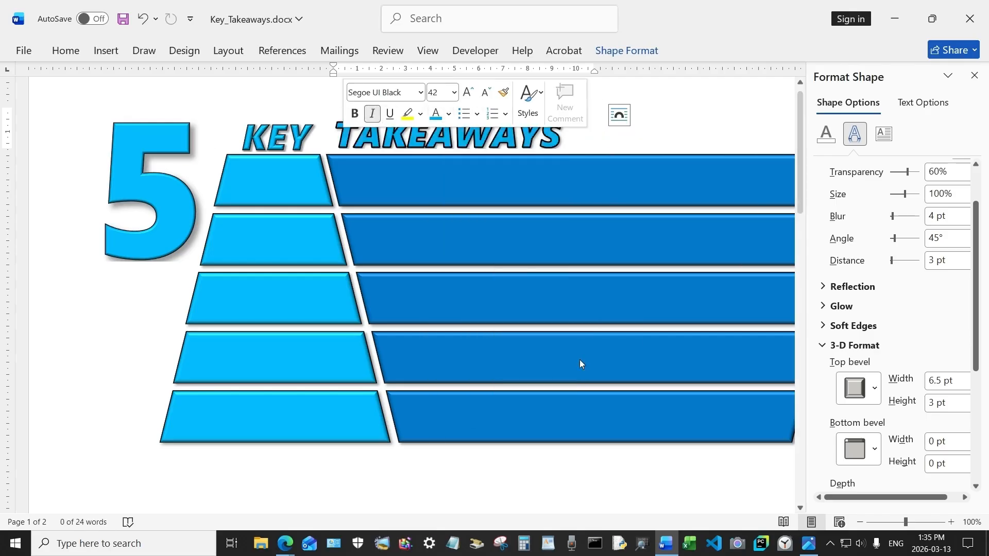
pyautogui.click(665, 137)
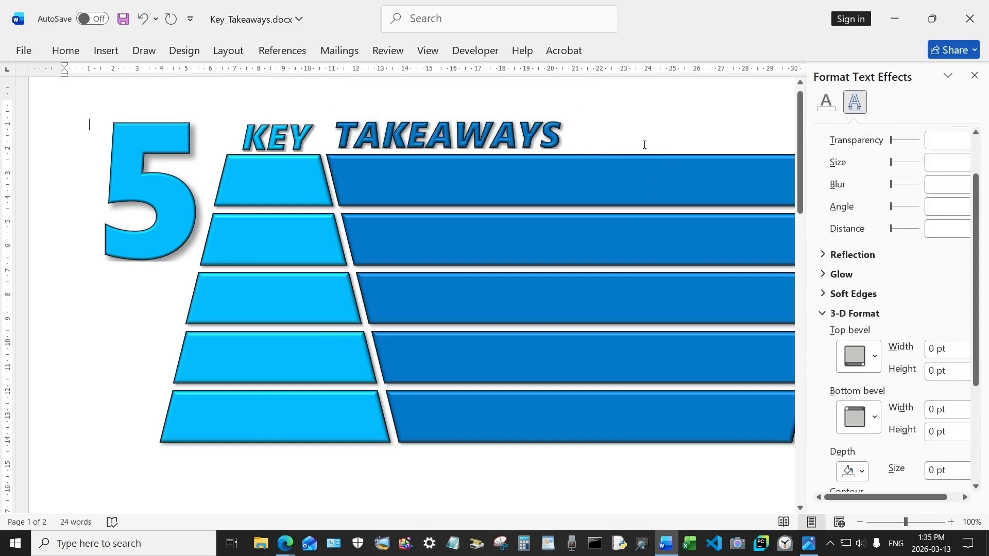
# Move the TAKEAWAYS text box slightly to the right, keeping it just above the top dark blue bar.
pyautogui.click(529, 145)
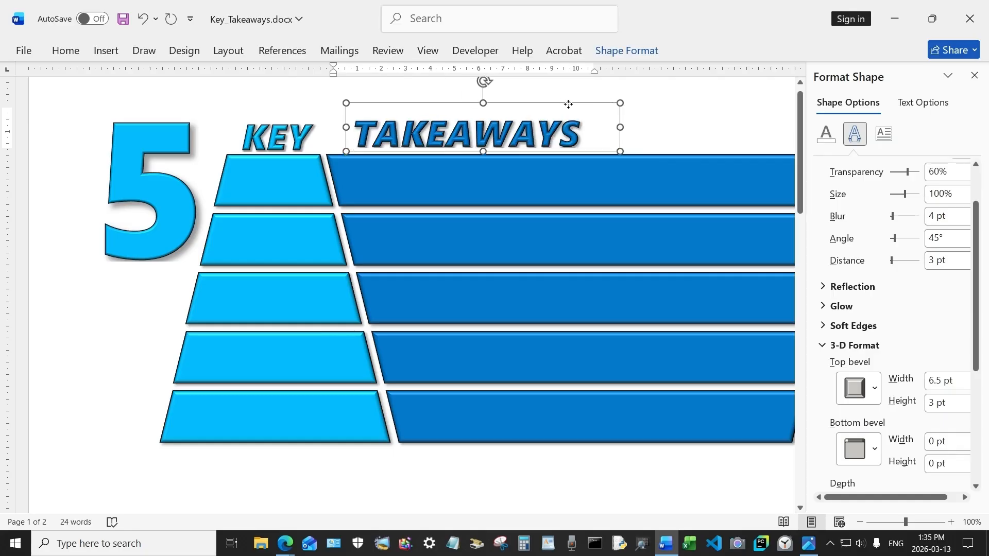